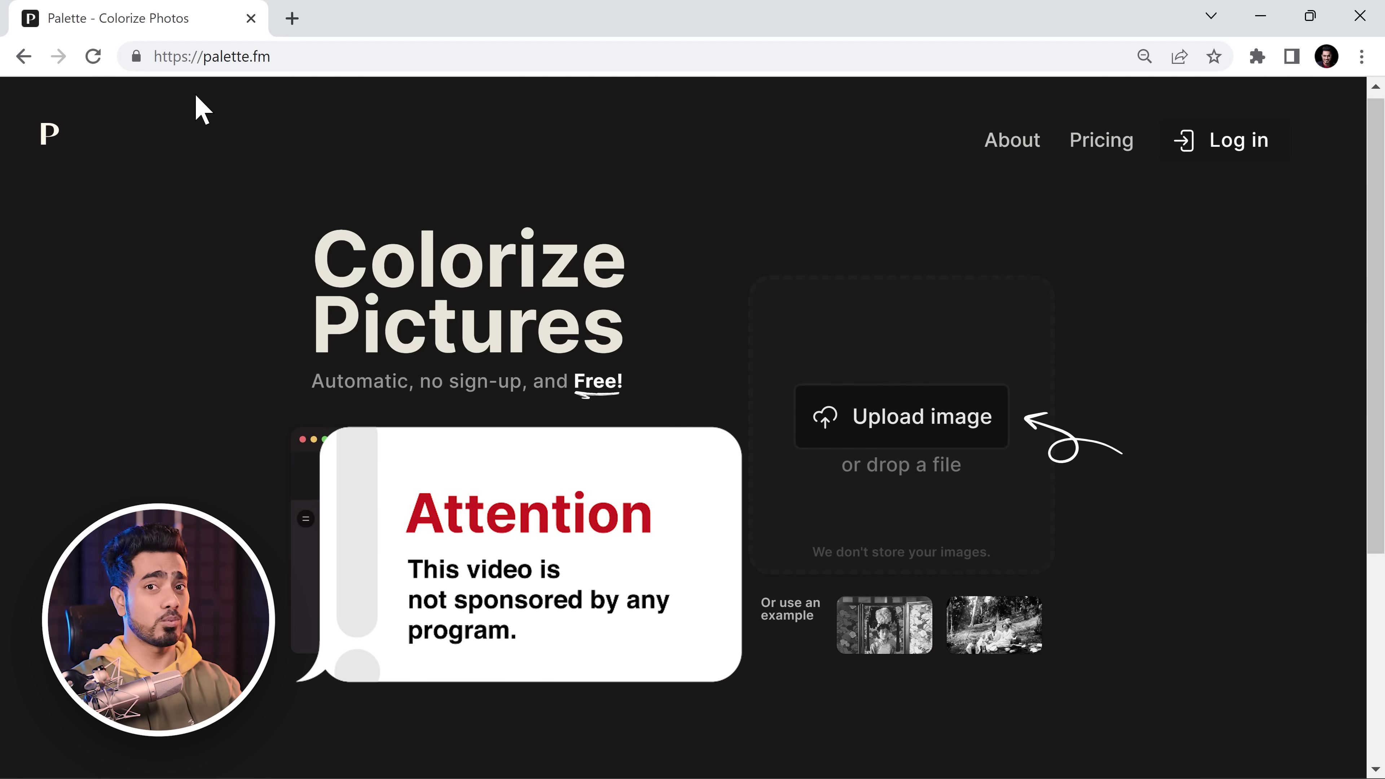
Step: Upload 1.jpg from the Sample Images folder for colorization
{"action": "left_click", "coordinate": [897, 431]}
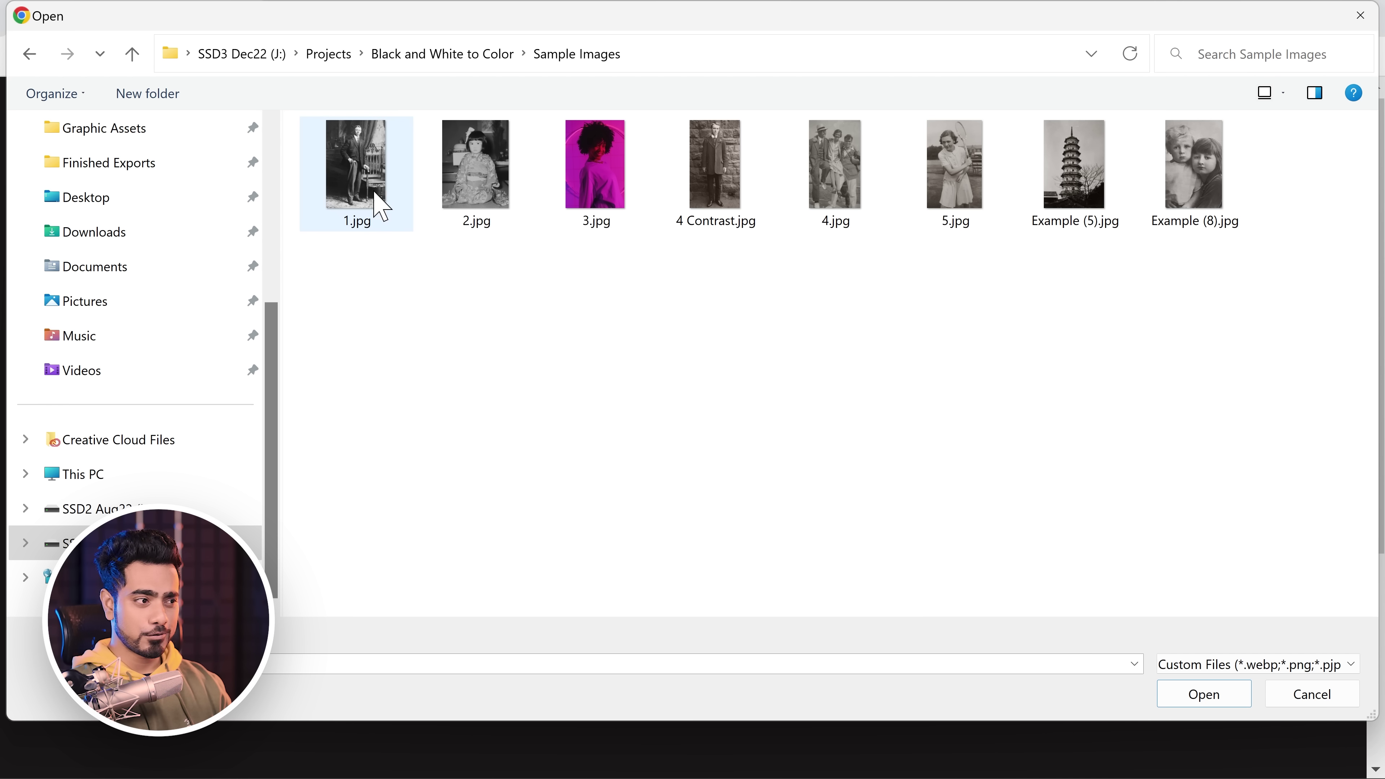
{"action": "left_click", "coordinate": [1173, 703]}
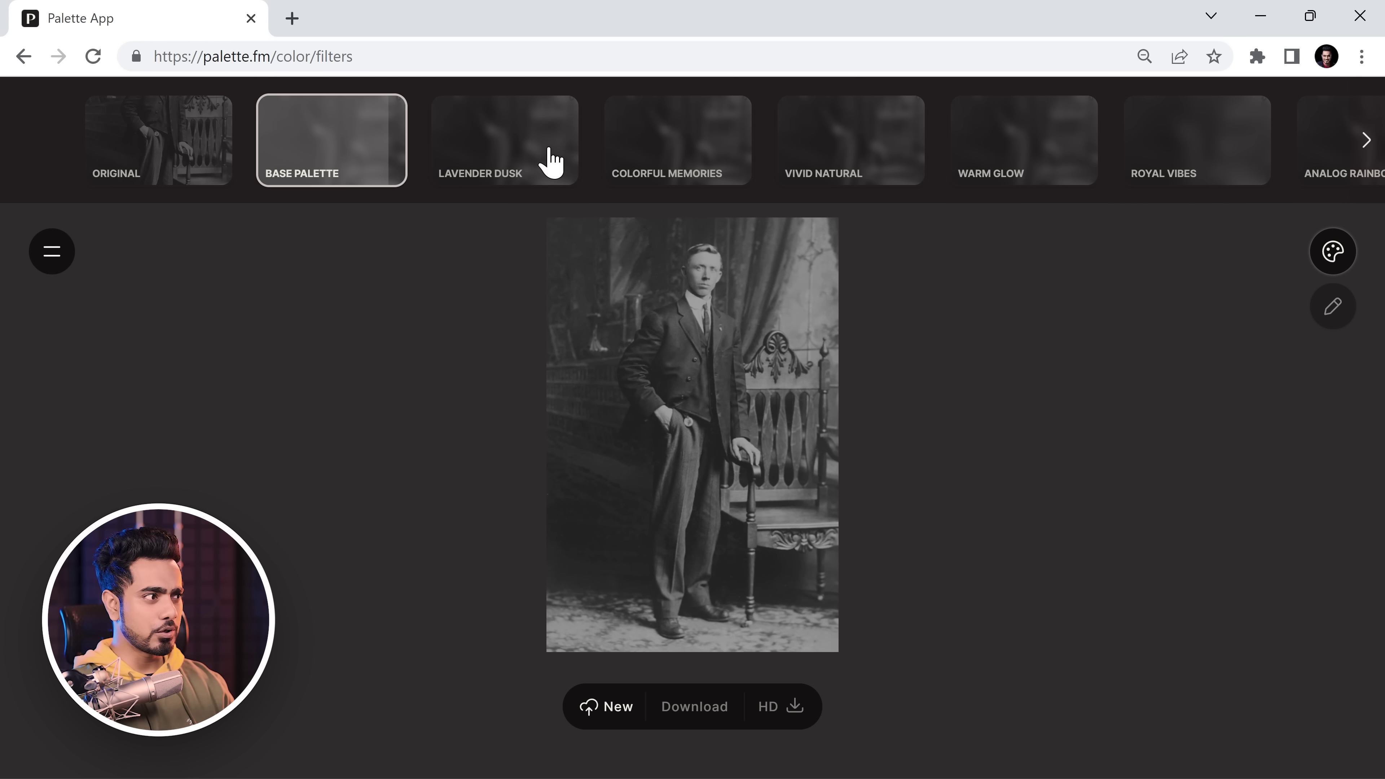
{"action": "left_click", "coordinate": [545, 158]}
{"action": "left_click", "coordinate": [641, 148]}
{"action": "left_click", "coordinate": [879, 159]}
{"action": "left_click", "coordinate": [1024, 161]}
{"action": "left_click", "coordinate": [1195, 159]}
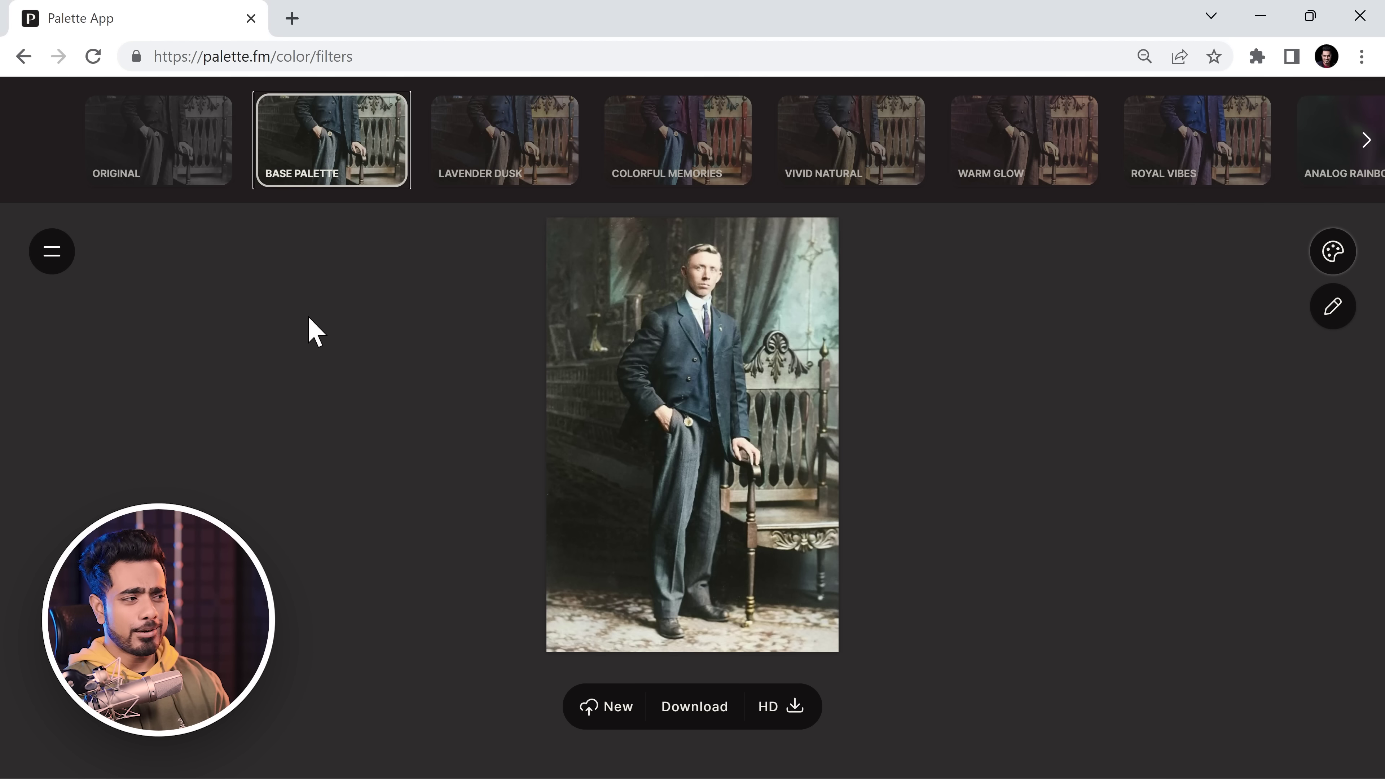
Step: Try the Lavender Dusk, Vivid Natural and Warm Glow filters on the man's portrait and apply Colorful Memories
{"action": "mouse_move", "coordinate": [702, 396]}
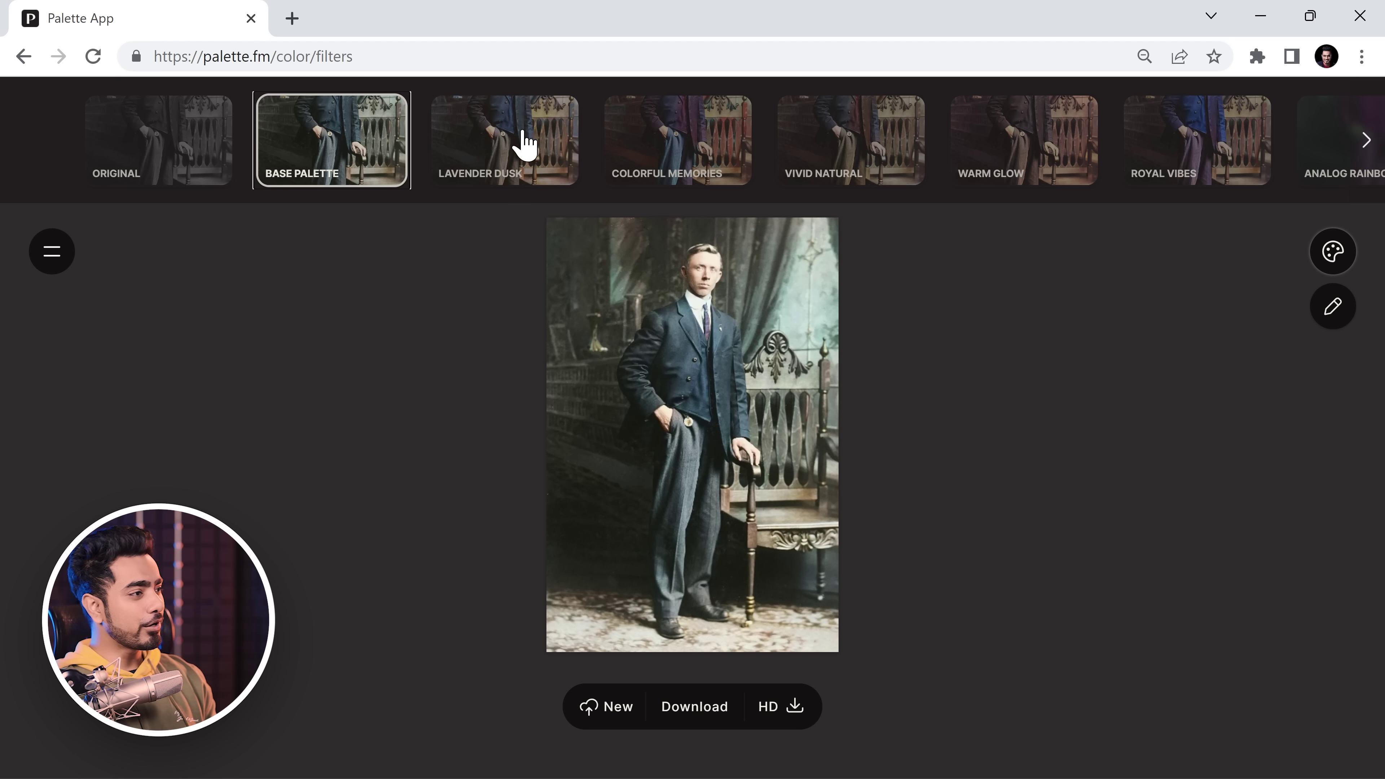
{"action": "left_click", "coordinate": [523, 149]}
{"action": "left_click", "coordinate": [694, 160]}
{"action": "left_click", "coordinate": [836, 160]}
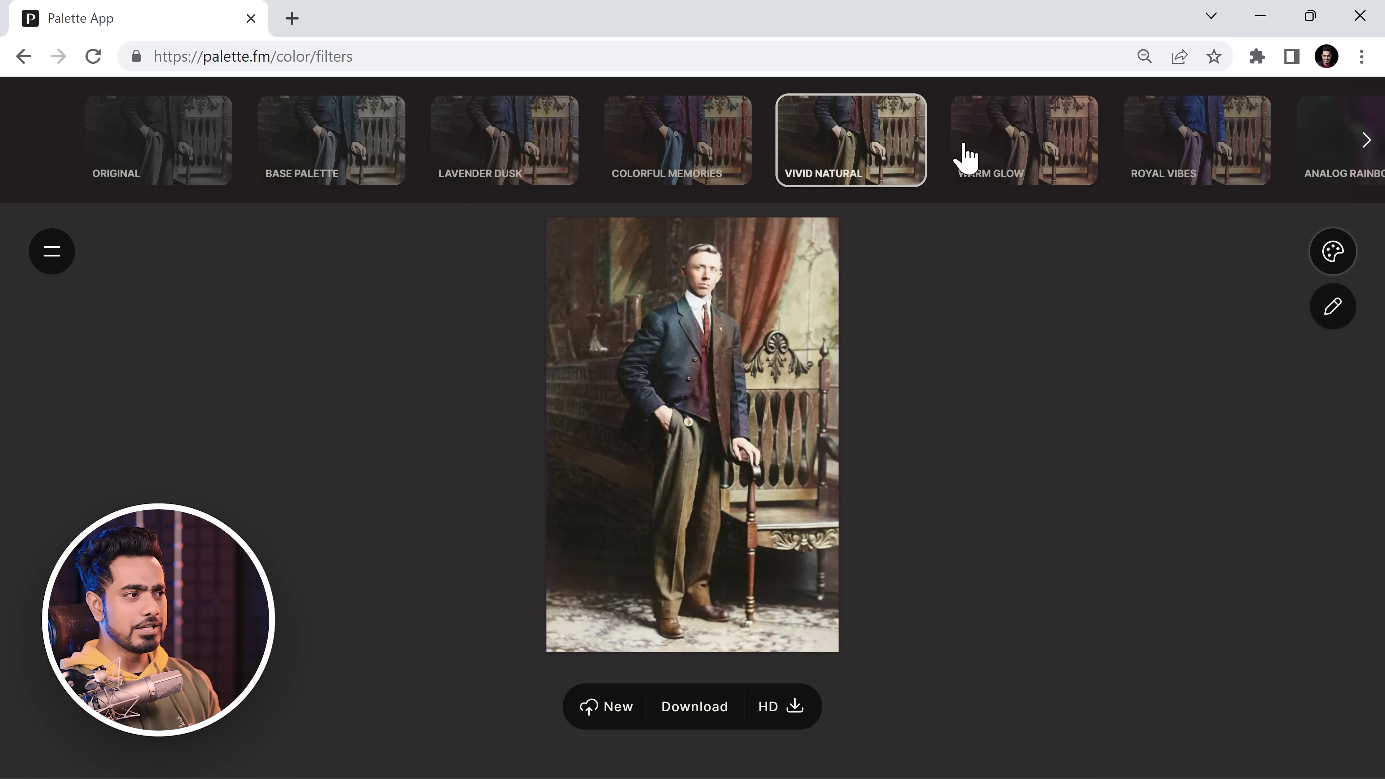
{"action": "left_click", "coordinate": [967, 155]}
{"action": "left_click", "coordinate": [679, 159]}
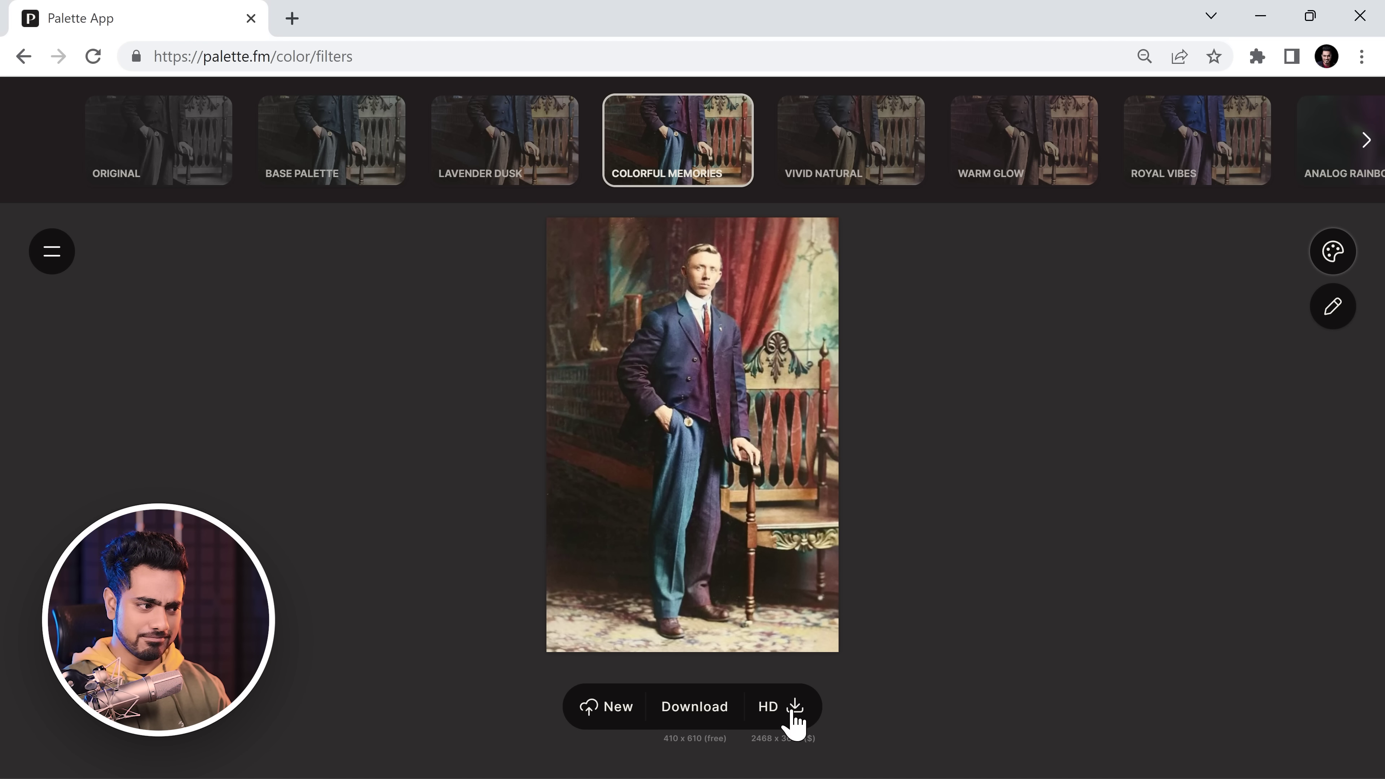
Step: Try the HD download of the colorized portrait, dismiss the notice and download the free 410 x 610 version
{"action": "left_click", "coordinate": [798, 719]}
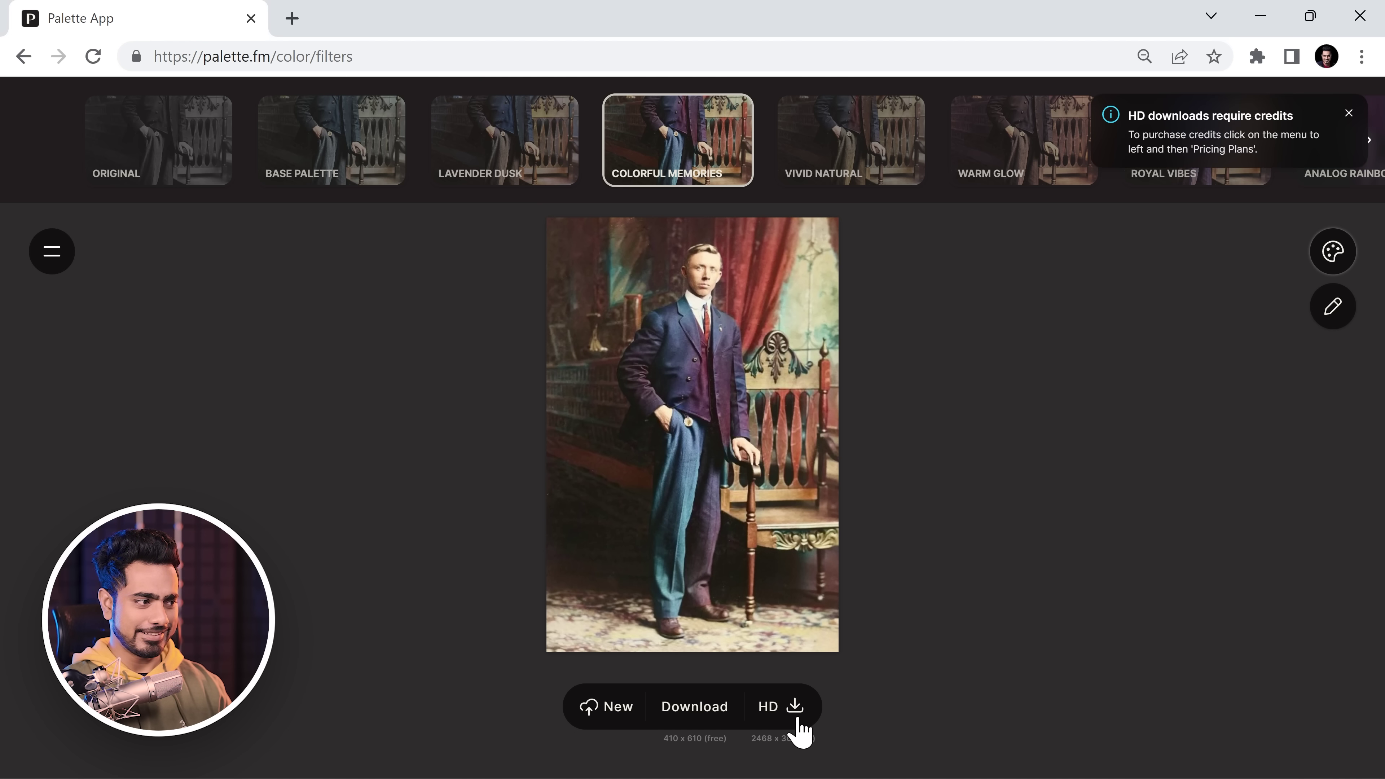
{"action": "left_click", "coordinate": [1350, 115]}
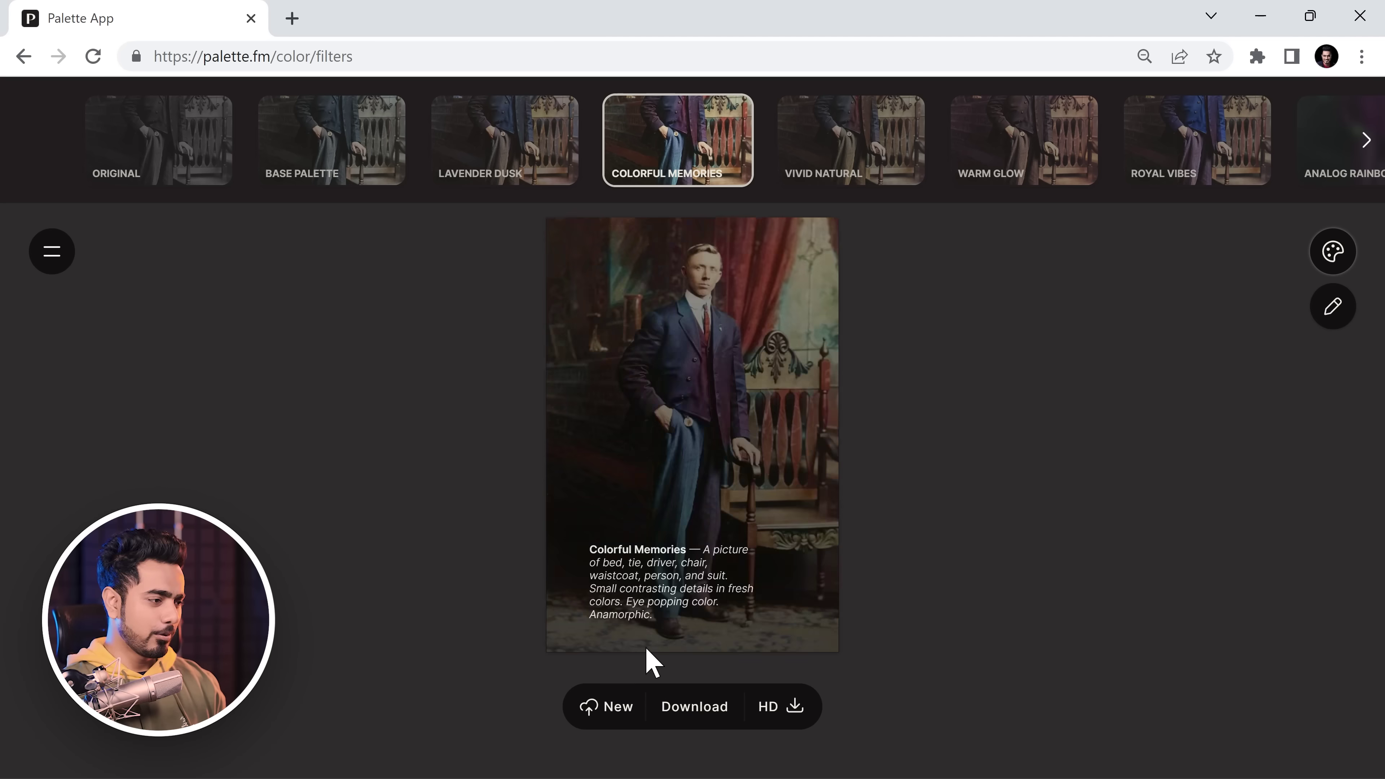
{"action": "left_click", "coordinate": [701, 715]}
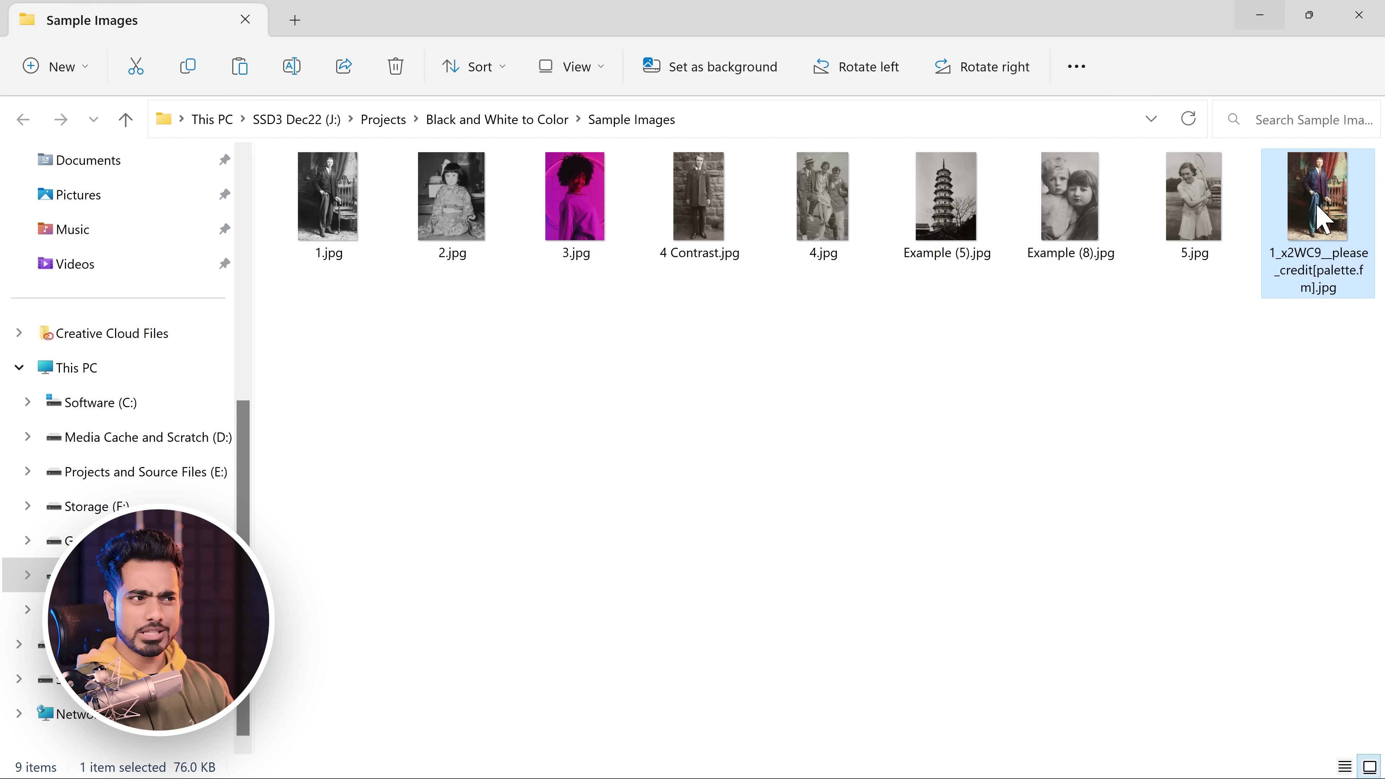
Step: Open the downloaded colorized portrait as a separate document in Photoshop, examine its detail up close and close it
{"action": "left_click_drag", "start_coordinate": [1319, 208], "coordinate": [542, 101]}
{"action": "left_click_drag", "start_coordinate": [562, 391], "coordinate": [676, 177]}
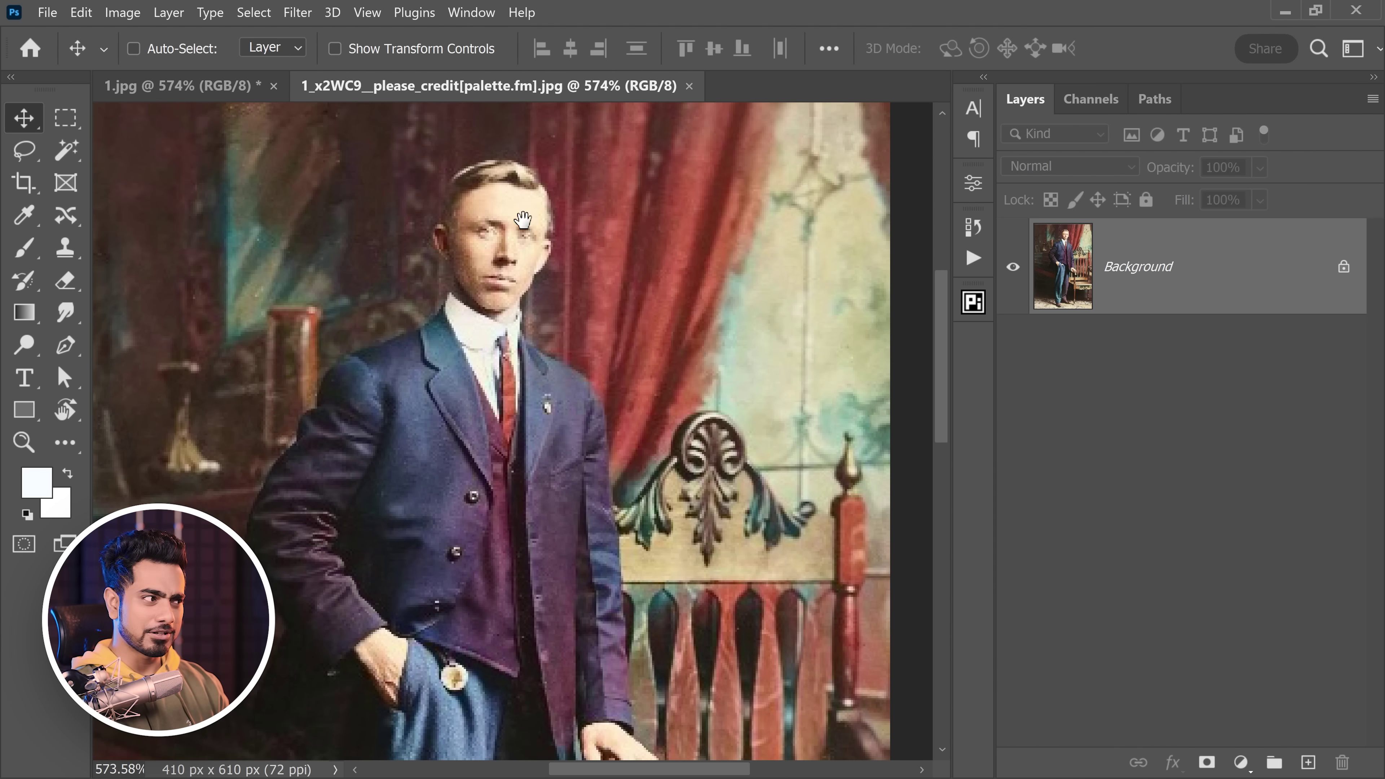
{"action": "left_click_drag", "start_coordinate": [522, 220], "coordinate": [589, 242]}
{"action": "scroll", "coordinate": [611, 252], "scroll_direction": "down", "scroll_amount": 5}
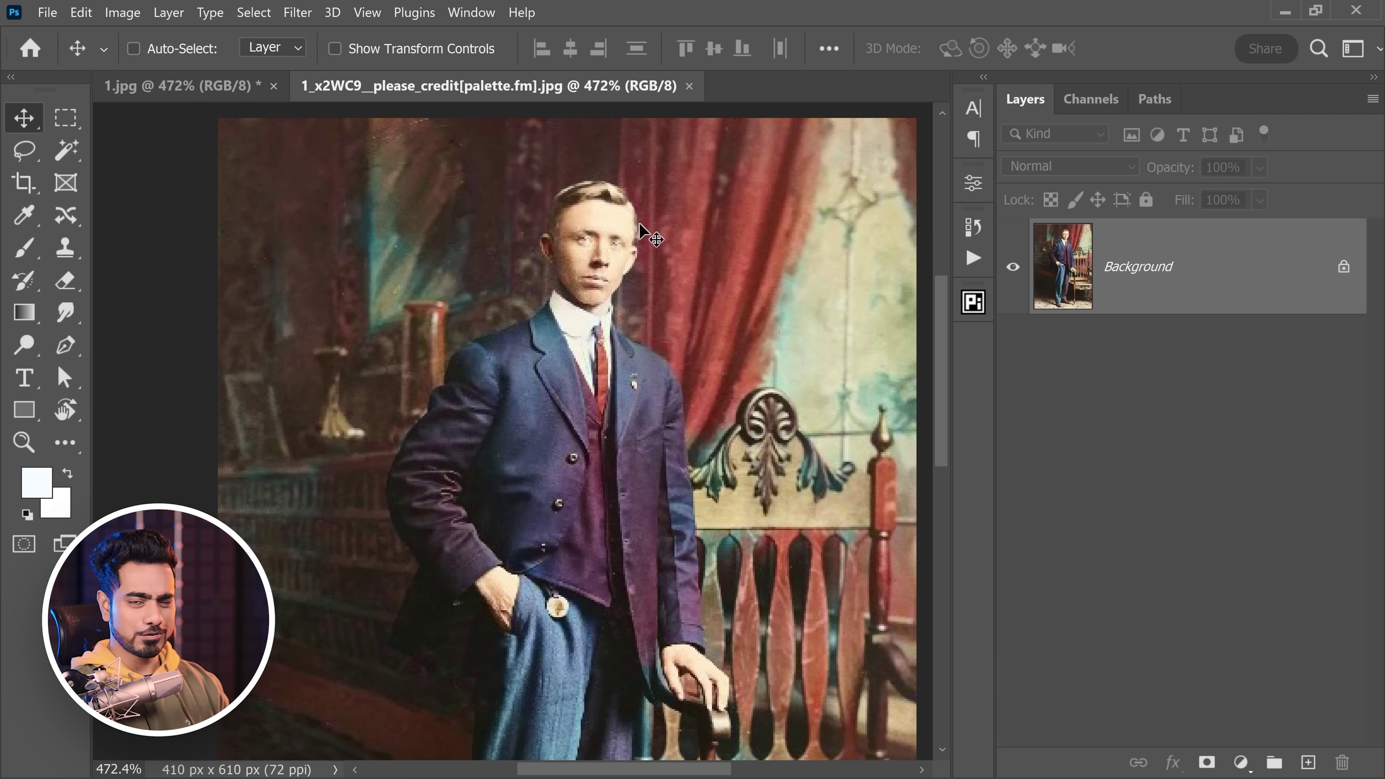
{"action": "left_click", "coordinate": [690, 86]}
{"action": "key", "text": "ctrl+0"}
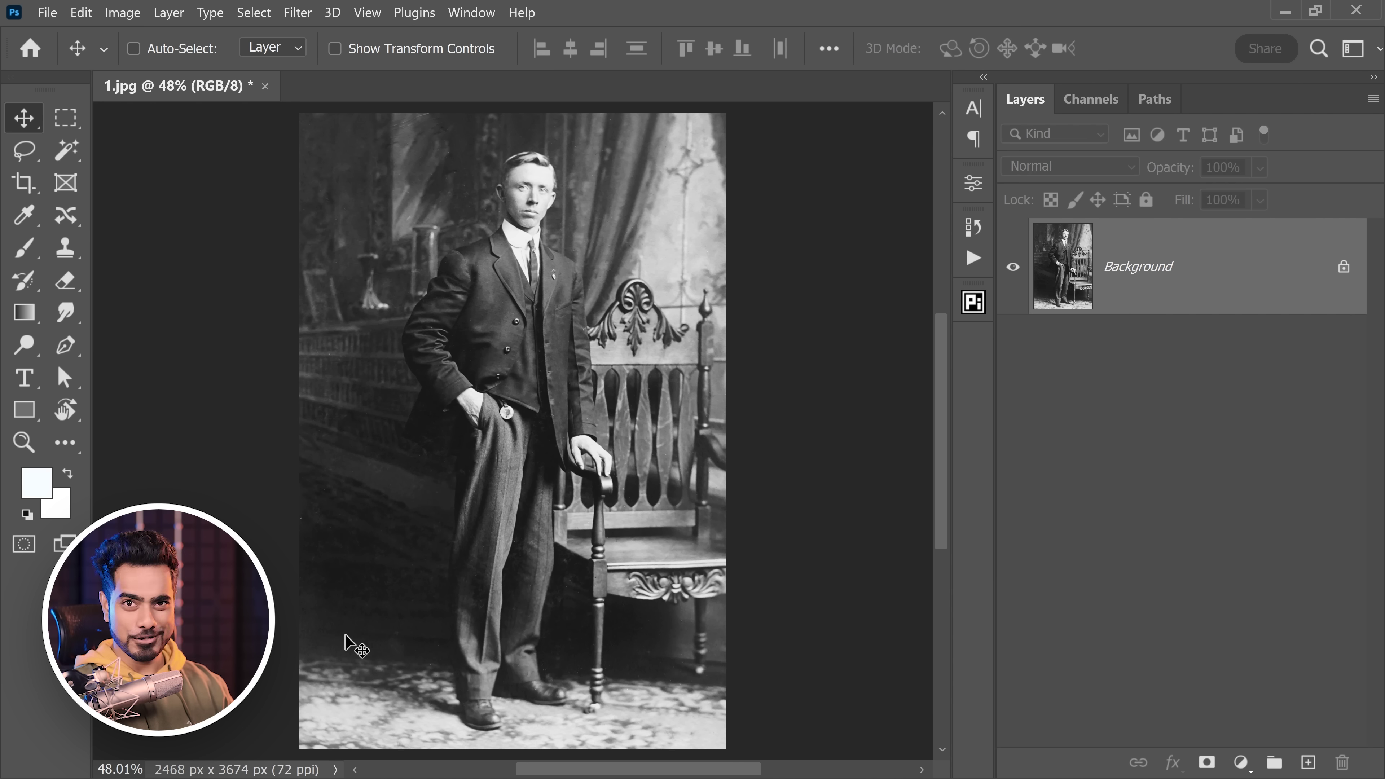
Step: Place the downloaded colorized JPG into 1.jpg as a layer above the Background, scaled to cover the whole original photo
{"action": "left_click", "coordinate": [544, 169]}
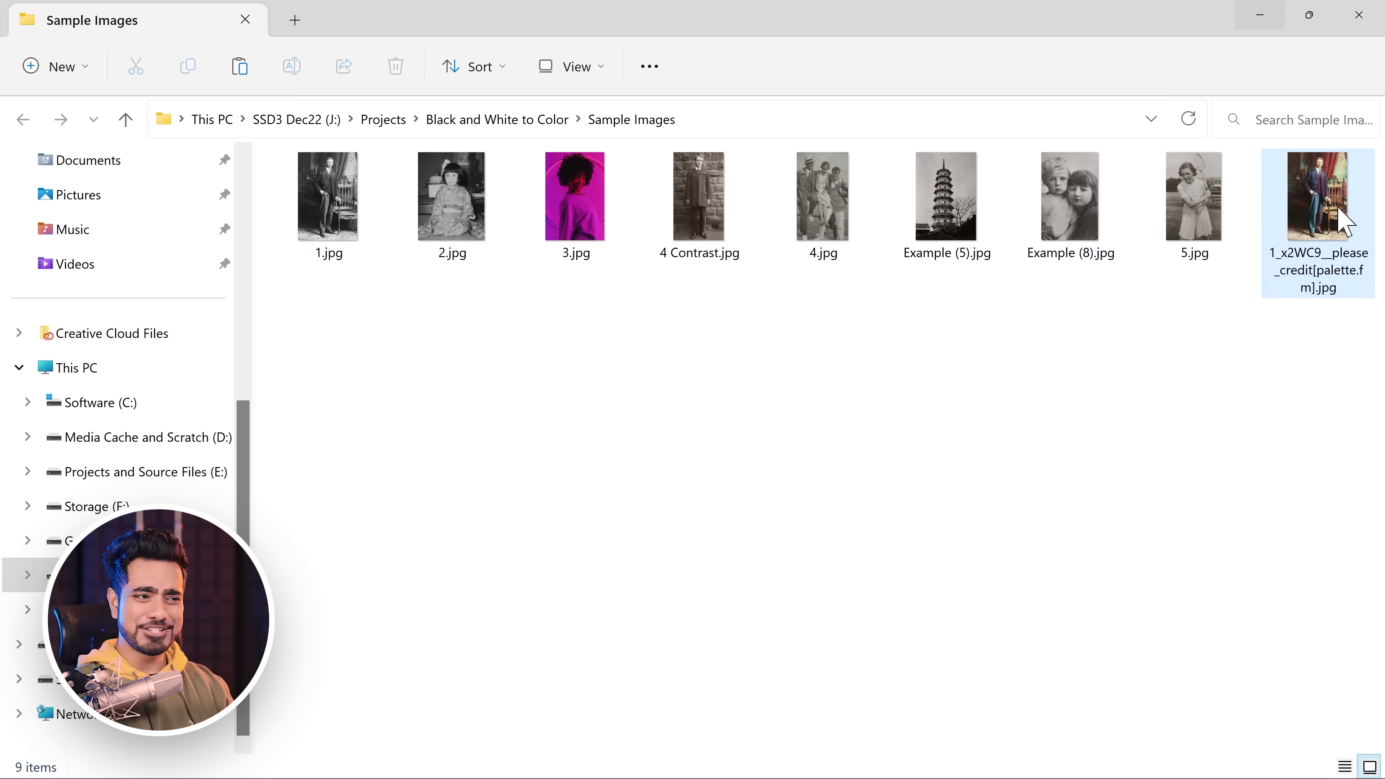
{"action": "left_click_drag", "start_coordinate": [1345, 225], "coordinate": [314, 135]}
{"action": "left_click_drag", "start_coordinate": [373, 221], "coordinate": [725, 587]}
{"action": "scroll", "coordinate": [643, 511], "scroll_direction": "up", "scroll_amount": 10}
{"action": "key", "text": "Return"}
{"action": "key", "text": "ctrl+0"}
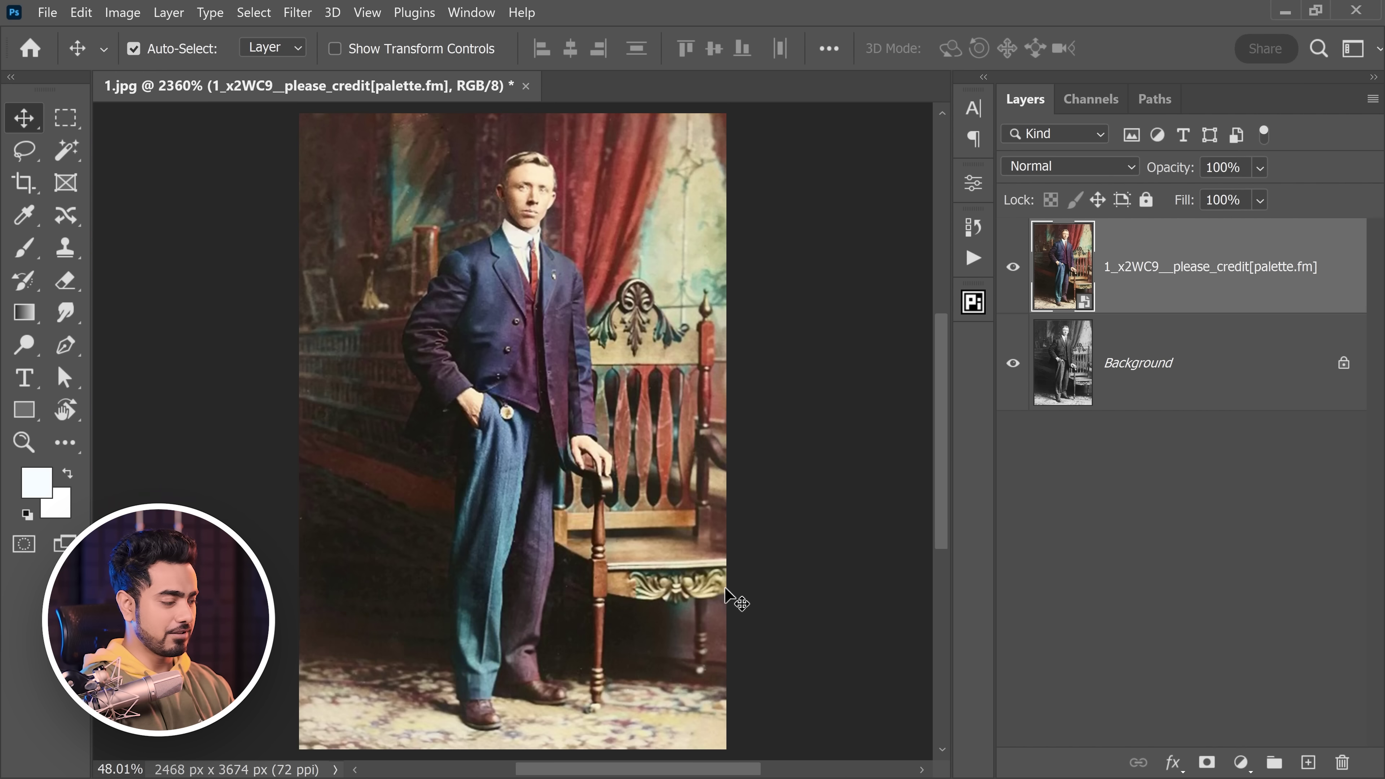
Step: Set the blend mode of the placed colorized layer to Color
{"action": "left_click_drag", "start_coordinate": [539, 150], "coordinate": [568, 202]}
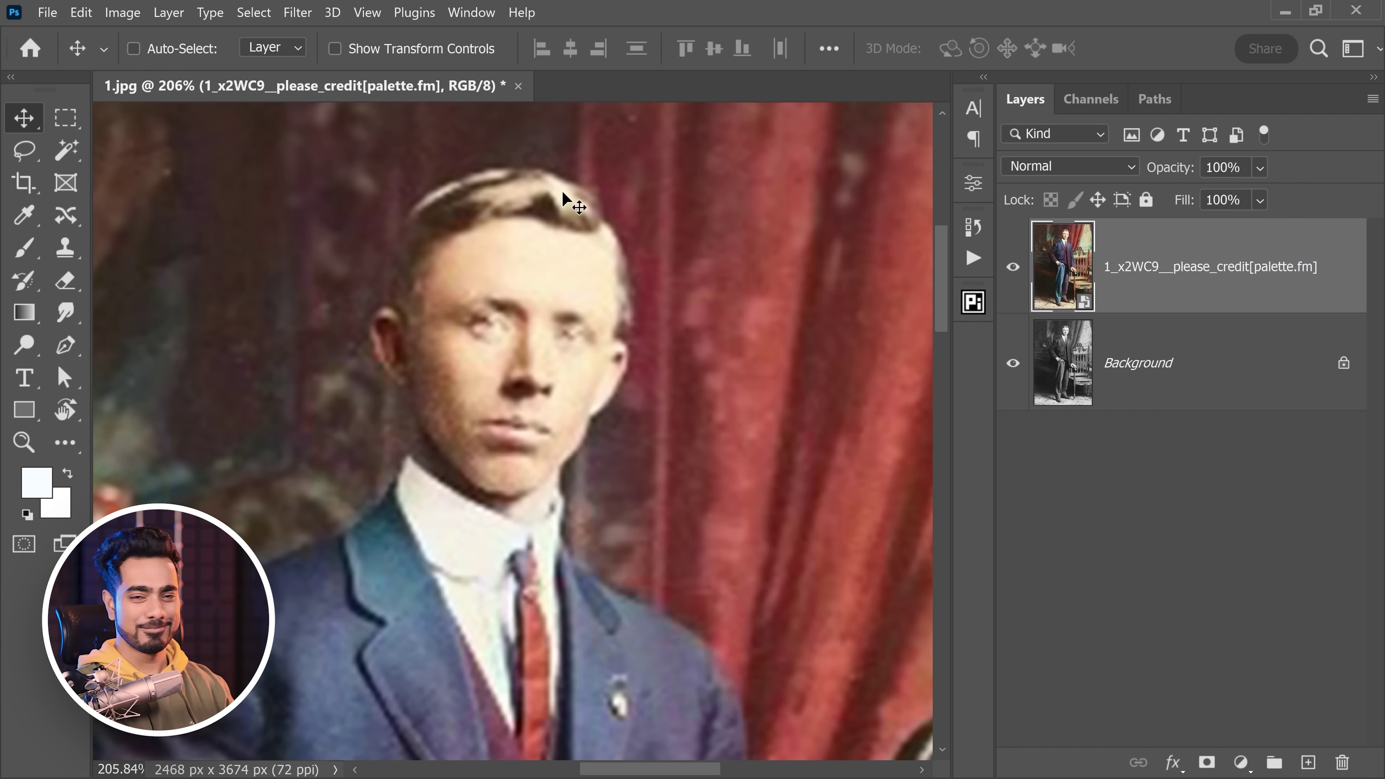
{"action": "left_click", "coordinate": [1066, 170]}
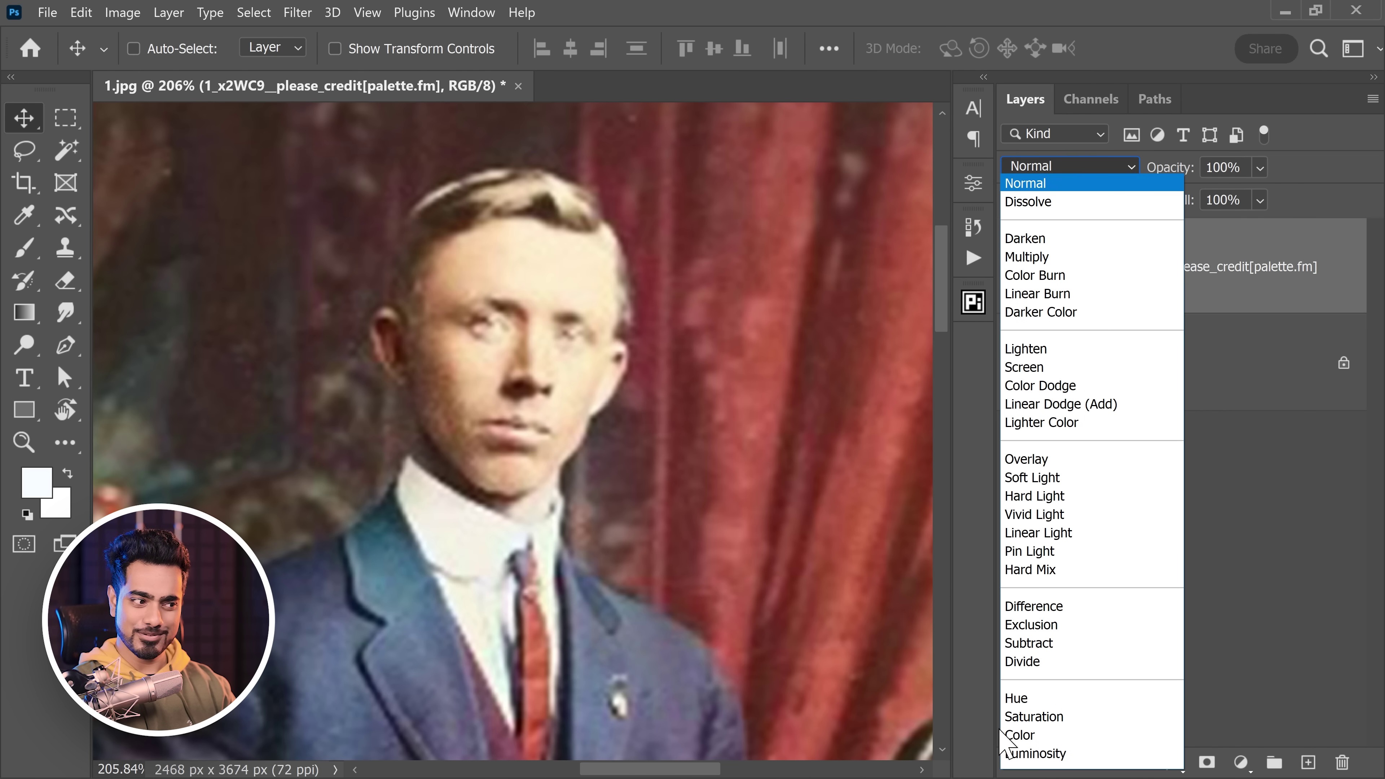
{"action": "left_click", "coordinate": [1009, 735]}
Step: Compare the man's facial detail with the colorized layer hidden and shown again
{"action": "left_click", "coordinate": [496, 295]}
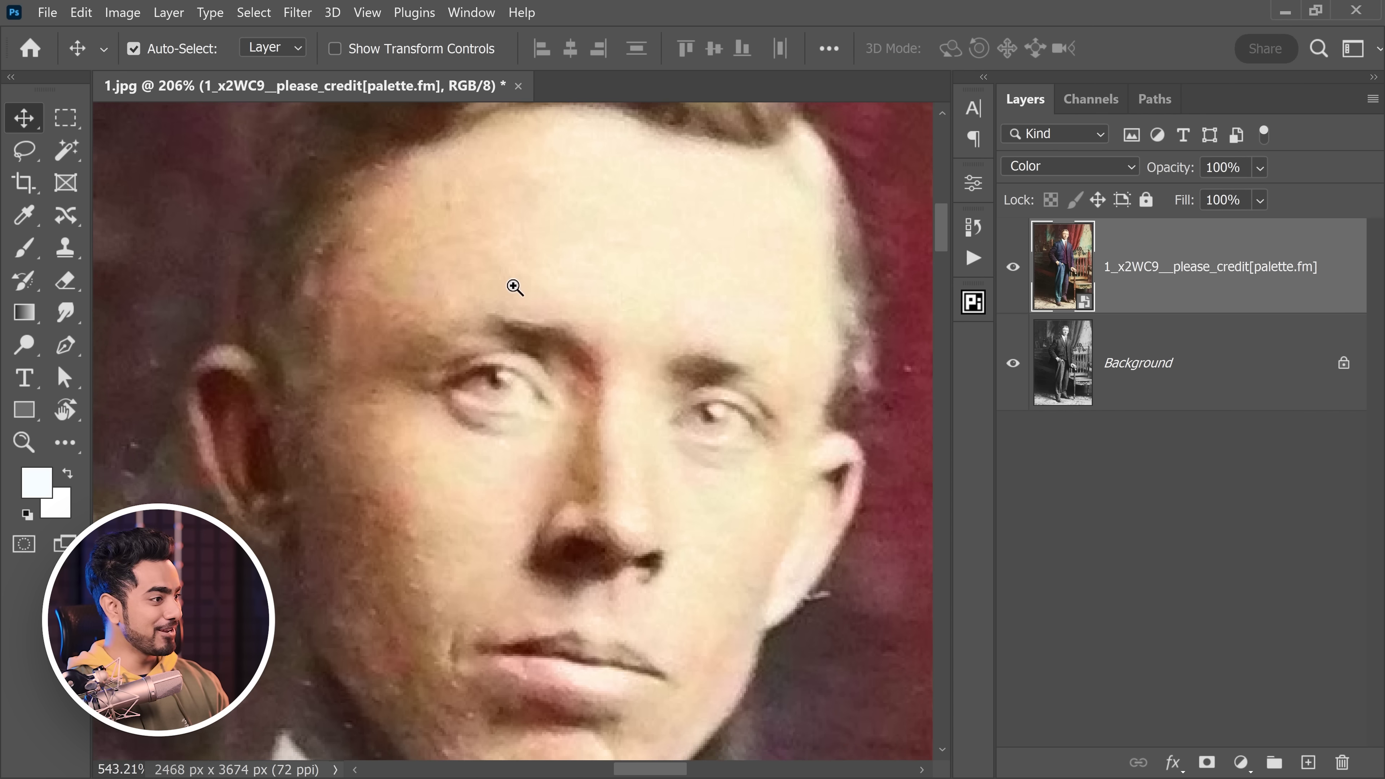
{"action": "left_click", "coordinate": [511, 295]}
{"action": "left_click", "coordinate": [1012, 272]}
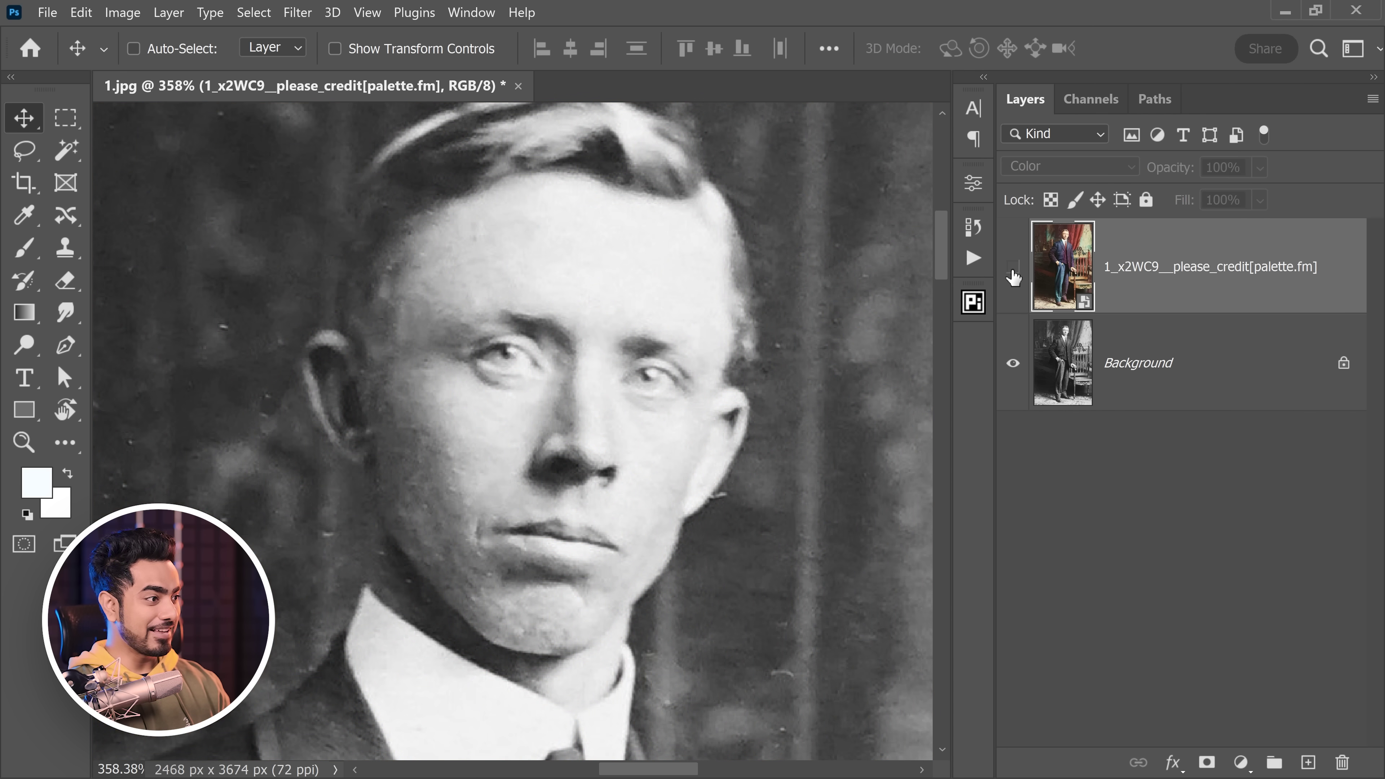
{"action": "left_click", "coordinate": [1013, 271]}
{"action": "scroll", "coordinate": [607, 396], "scroll_direction": "down", "scroll_amount": 6}
{"action": "left_click_drag", "start_coordinate": [607, 395], "coordinate": [548, 388]}
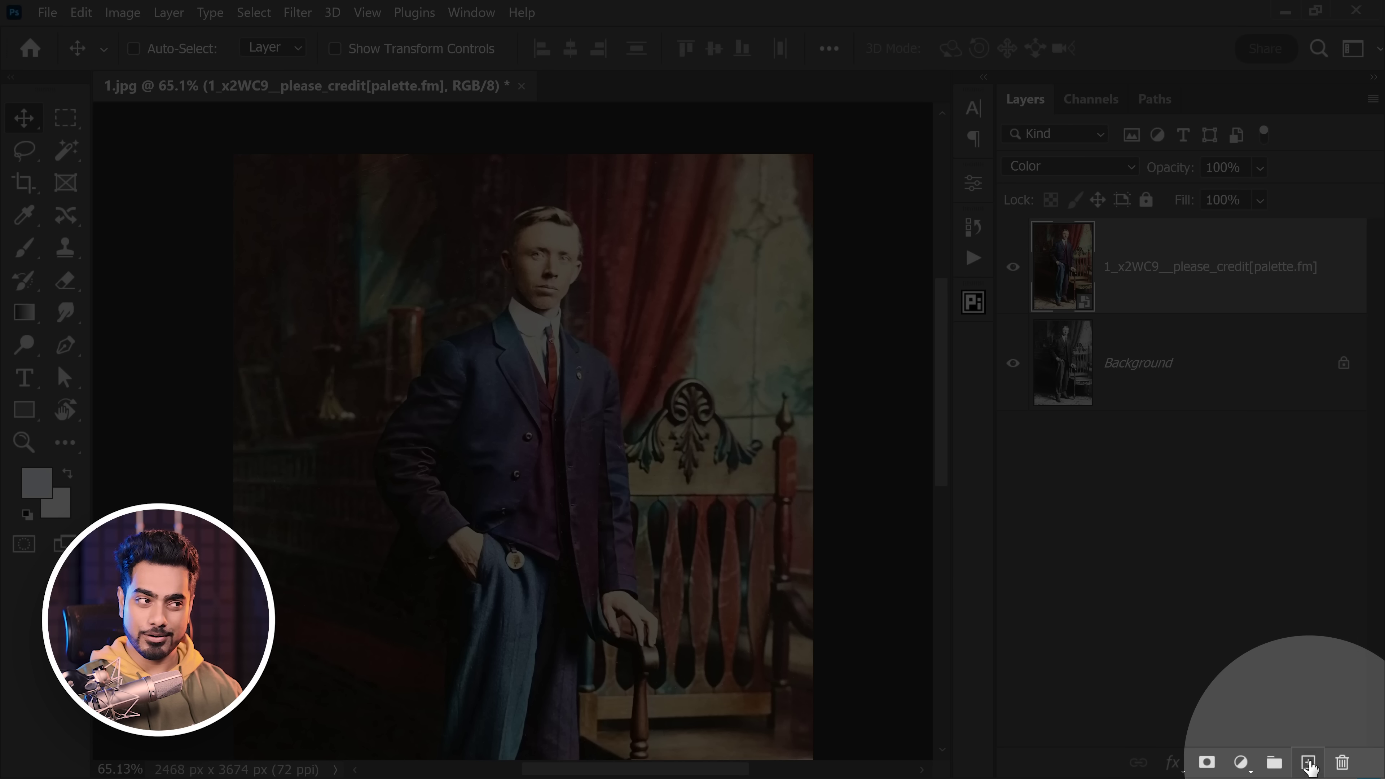
Step: Add a new empty layer above the colorized layer, choose the Brush tool and set the layer's blend mode to Color
{"action": "left_click", "coordinate": [1309, 762]}
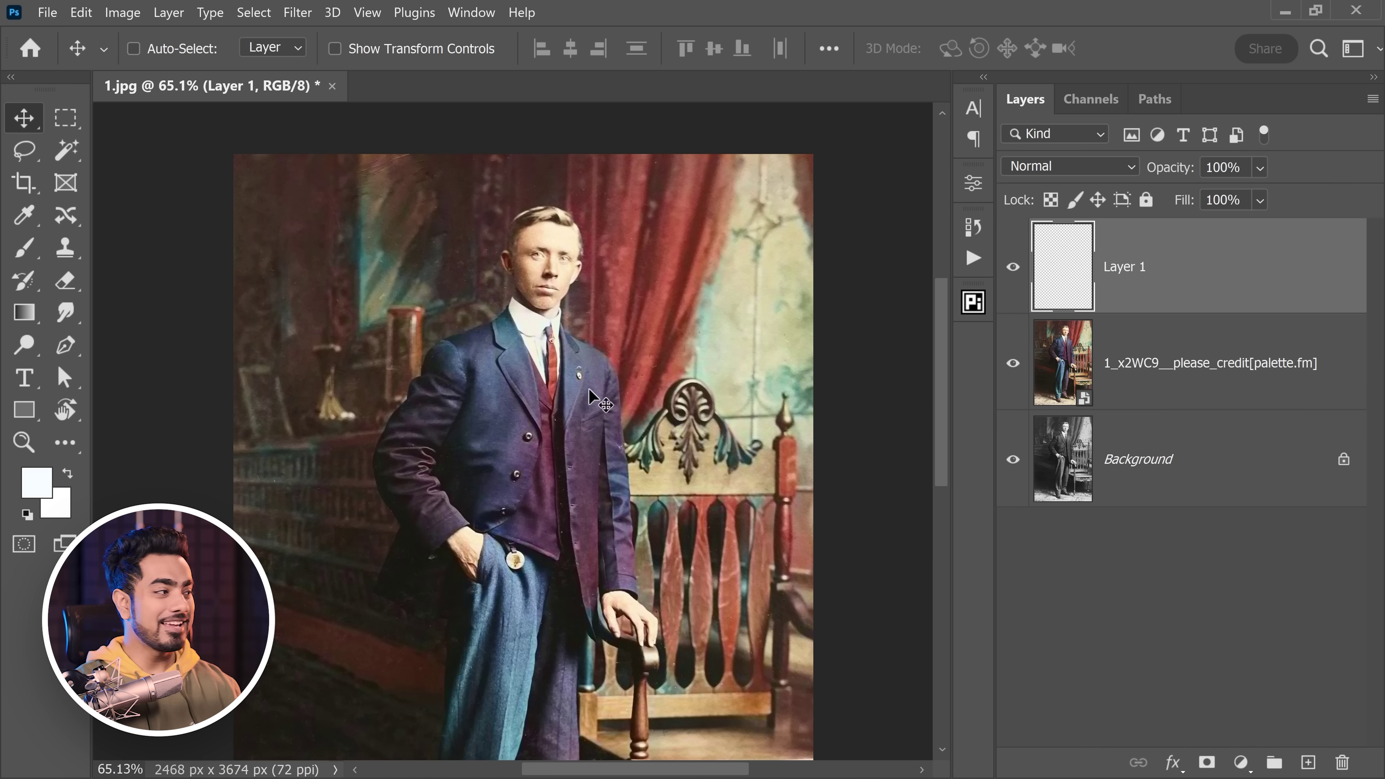
{"action": "left_click", "coordinate": [24, 248]}
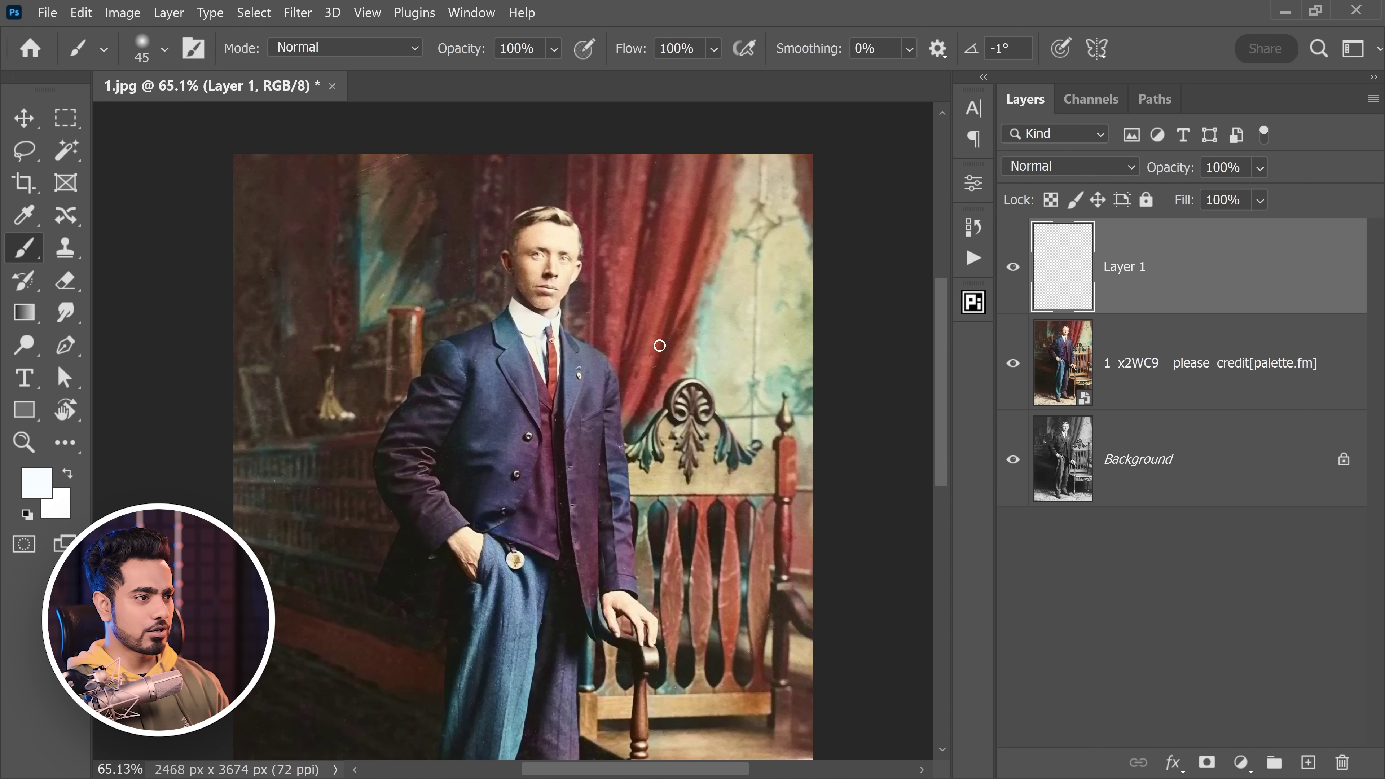
{"action": "left_click", "coordinate": [1066, 166]}
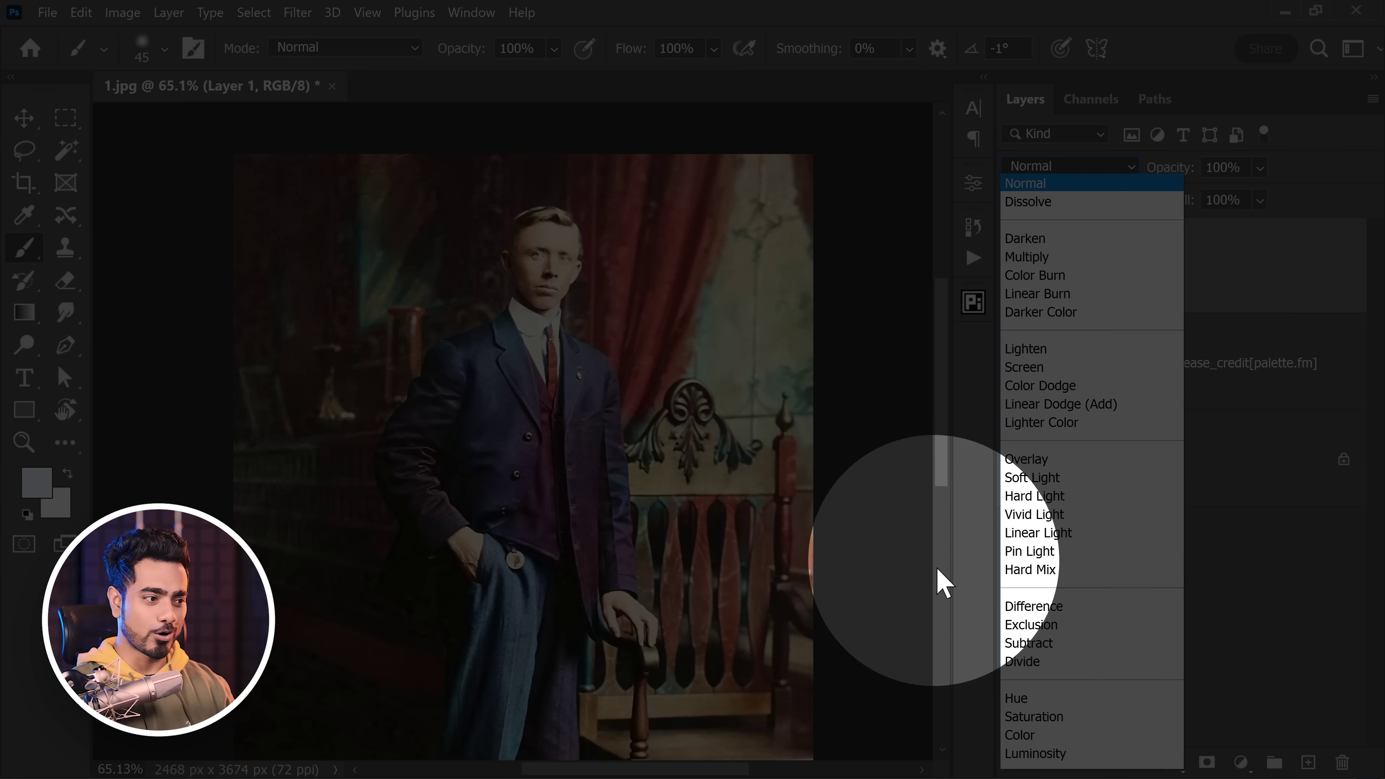
{"action": "left_click", "coordinate": [1036, 732]}
Step: Sample the jacket's dark blue and paint it over the purple vest and front of the jacket with an enlarged soft brush
{"action": "left_click", "coordinate": [525, 435], "text": "ctrl"}
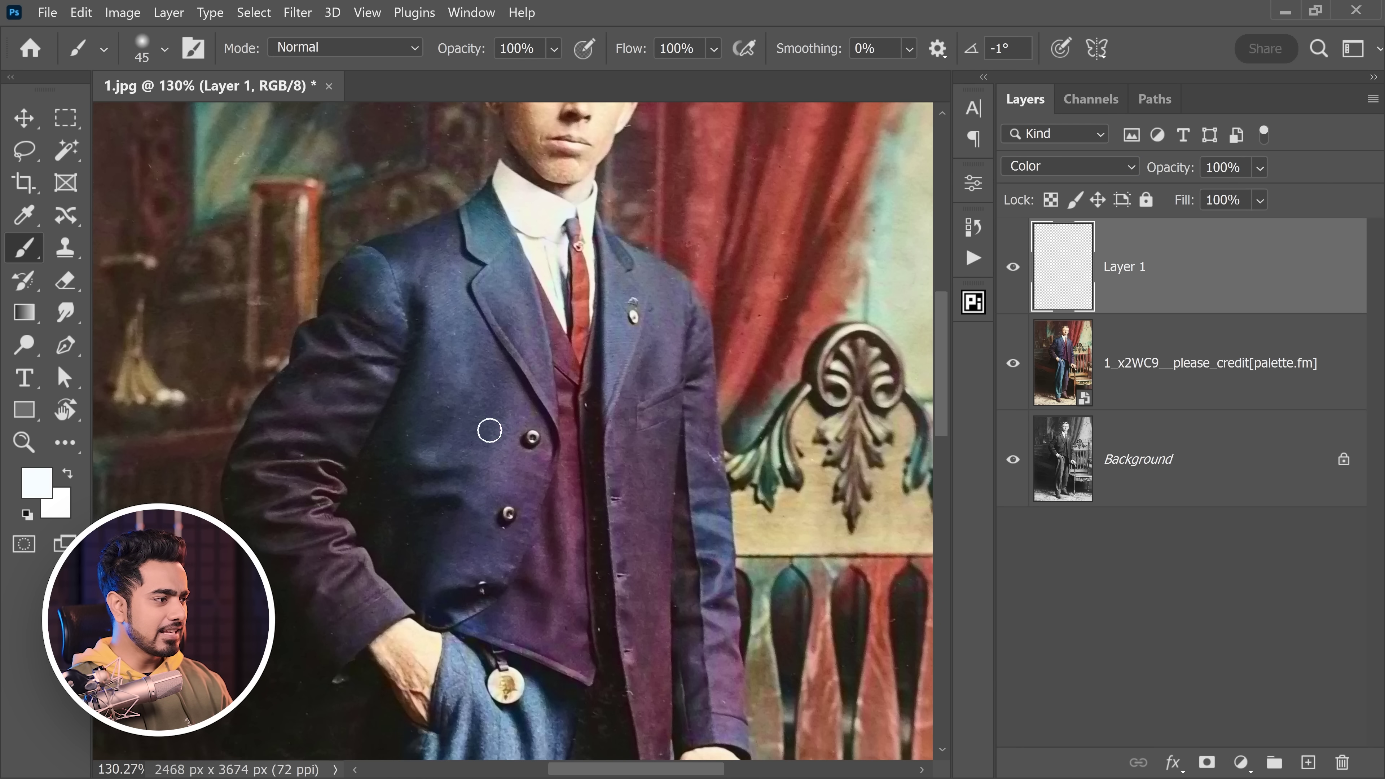
{"action": "key", "text": "bracketright"}
{"action": "key", "text": "bracketright"}
{"action": "key", "text": "bracketright"}
{"action": "key", "text": "bracketright"}
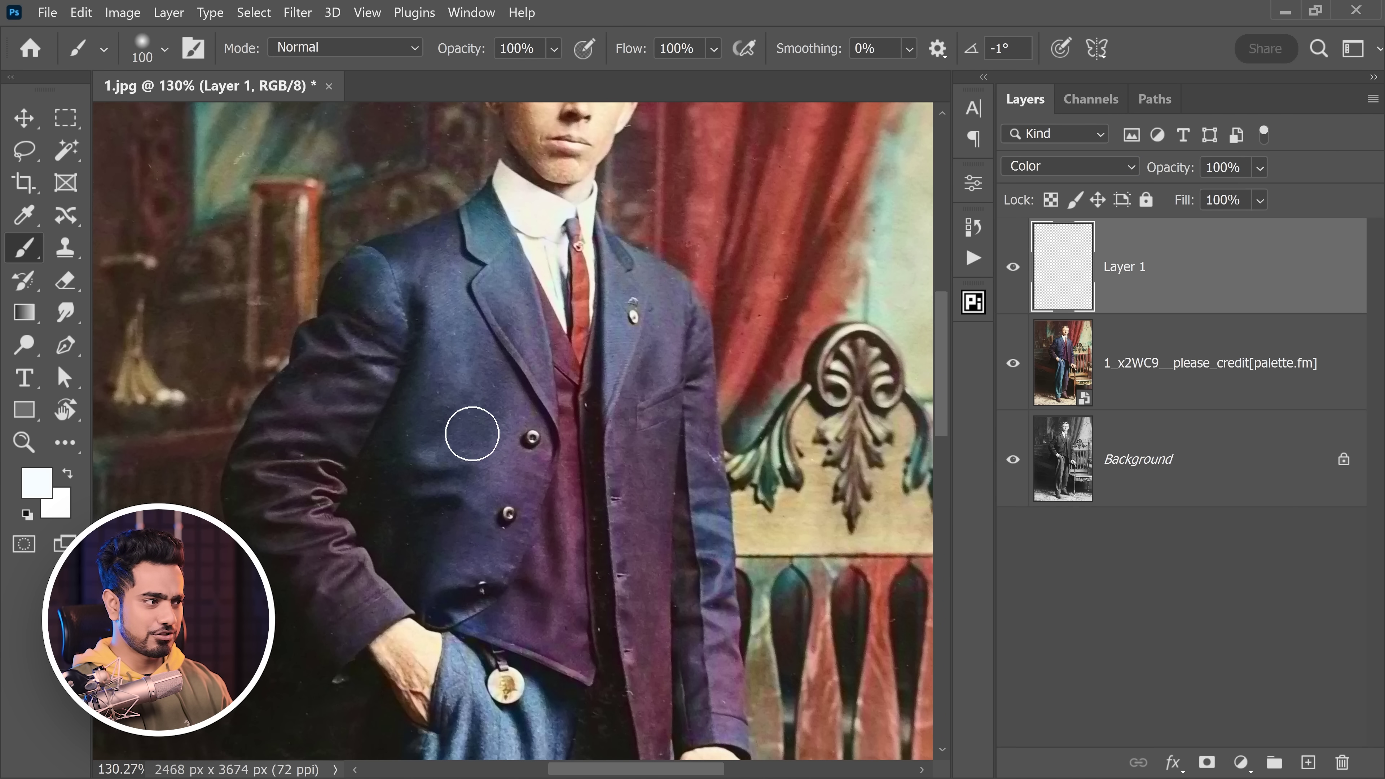
{"action": "left_click", "coordinate": [480, 420], "text": "alt"}
{"action": "key", "text": "bracketright"}
{"action": "key", "text": "bracketright"}
{"action": "key", "text": "bracketright"}
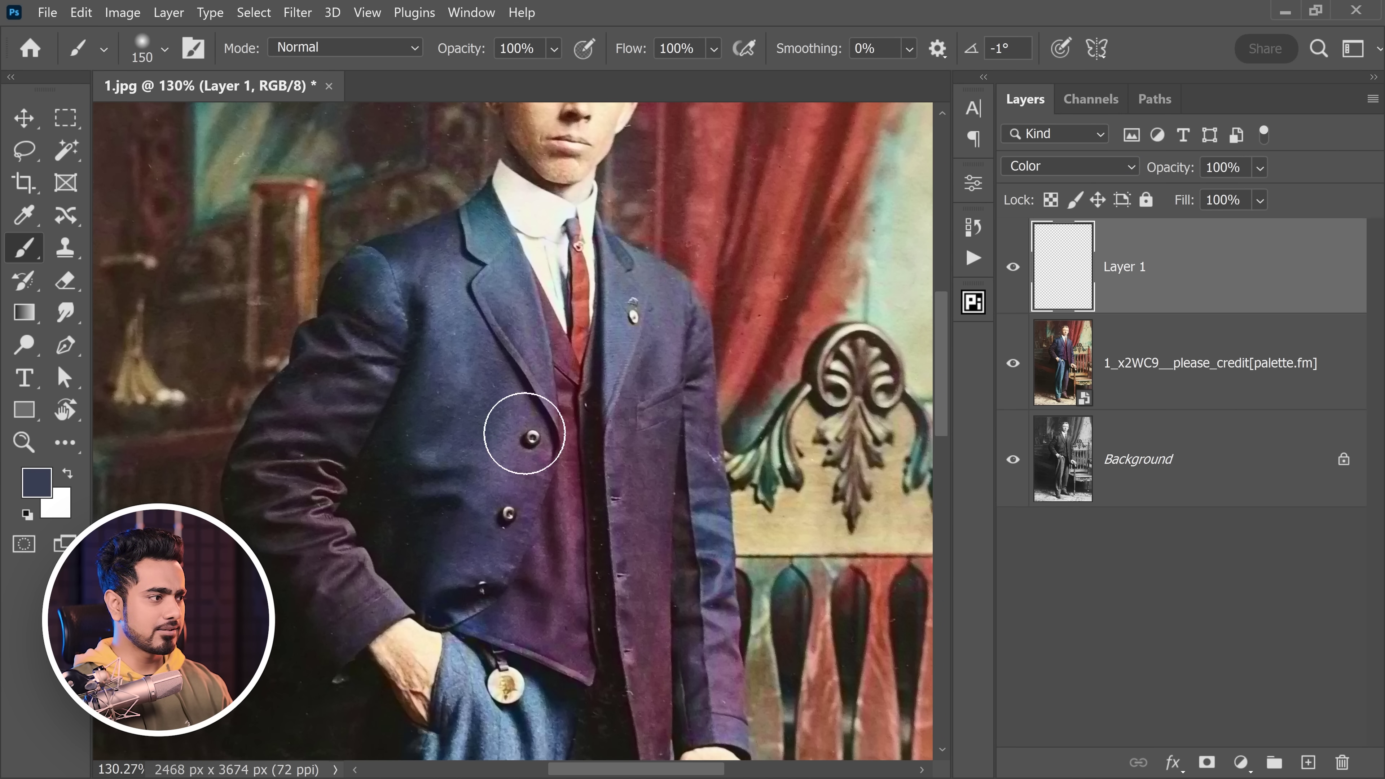
{"action": "mouse_move", "coordinate": [534, 434]}
{"action": "left_mouse_down"}
{"action": "mouse_move", "coordinate": [625, 395]}
{"action": "mouse_move", "coordinate": [612, 630]}
{"action": "mouse_move", "coordinate": [575, 652]}
{"action": "left_mouse_up"}
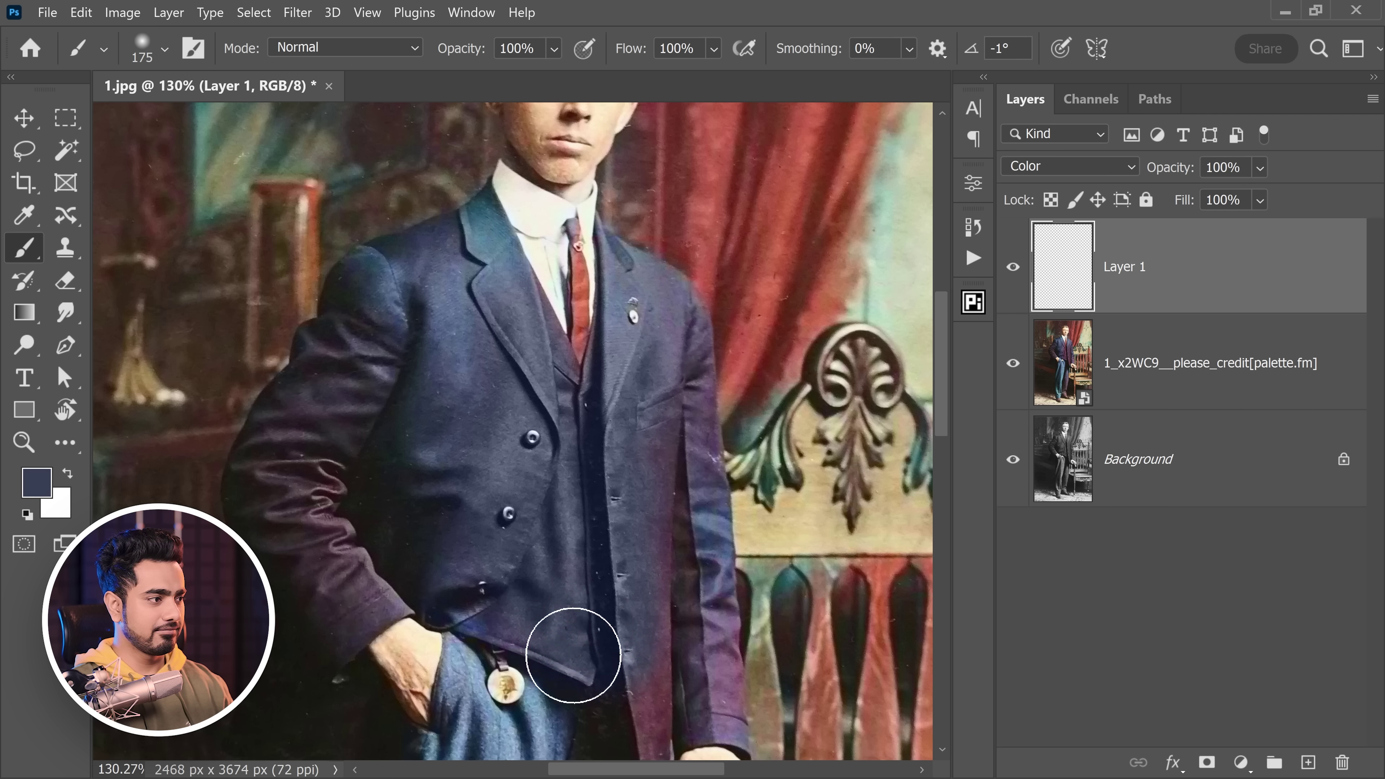
Step: Enlarge the brush to 250 and paint the sampled jacket blue over the remaining purple areas of the sleeves and jacket
{"action": "key", "text": "bracketright"}
{"action": "key", "text": "bracketright"}
{"action": "key", "text": "bracketright"}
{"action": "scroll", "coordinate": [600, 421], "scroll_direction": "down", "scroll_amount": 5}
{"action": "mouse_move", "coordinate": [446, 418]}
{"action": "left_mouse_down"}
{"action": "mouse_move", "coordinate": [414, 466]}
{"action": "mouse_move", "coordinate": [470, 511]}
{"action": "left_mouse_up"}
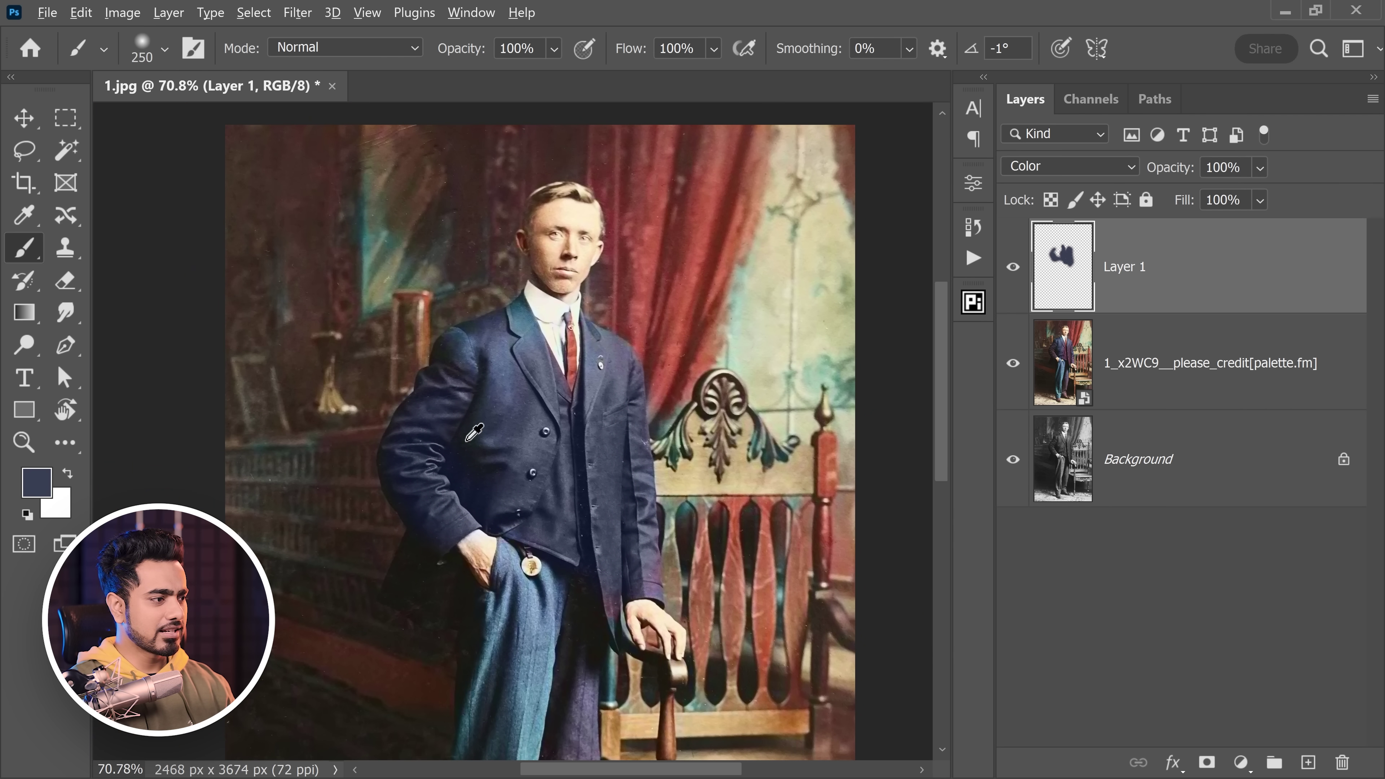
{"action": "left_click", "coordinate": [469, 486], "text": "alt"}
{"action": "scroll", "coordinate": [557, 334], "scroll_direction": "down", "scroll_amount": 3}
{"action": "mouse_move", "coordinate": [557, 334]}
{"action": "left_mouse_down"}
{"action": "mouse_move", "coordinate": [516, 657]}
{"action": "mouse_move", "coordinate": [534, 444]}
{"action": "mouse_move", "coordinate": [521, 638]}
{"action": "mouse_move", "coordinate": [478, 459]}
{"action": "left_mouse_up"}
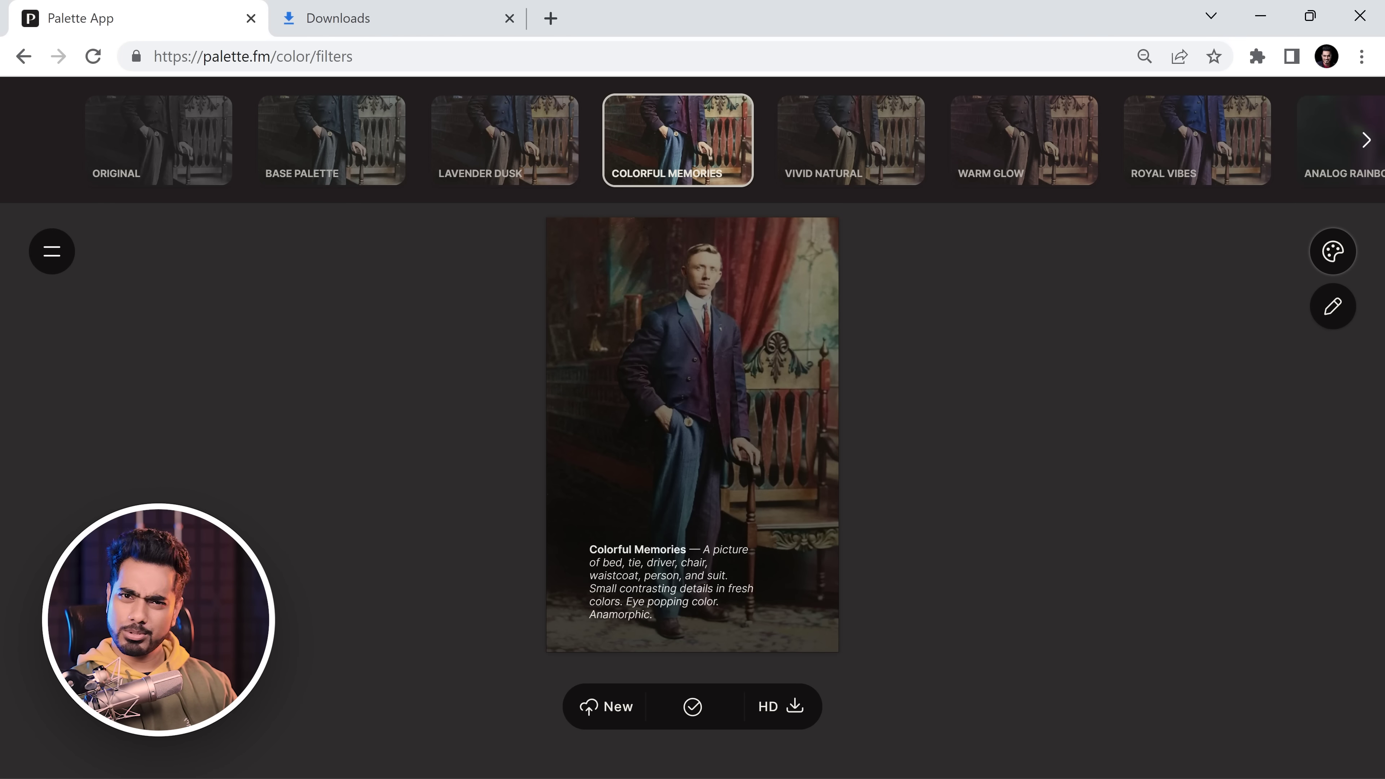
Step: Switch to Palette in the browser and upload 2.jpg as a new image for colorization
{"action": "left_click", "coordinate": [604, 706]}
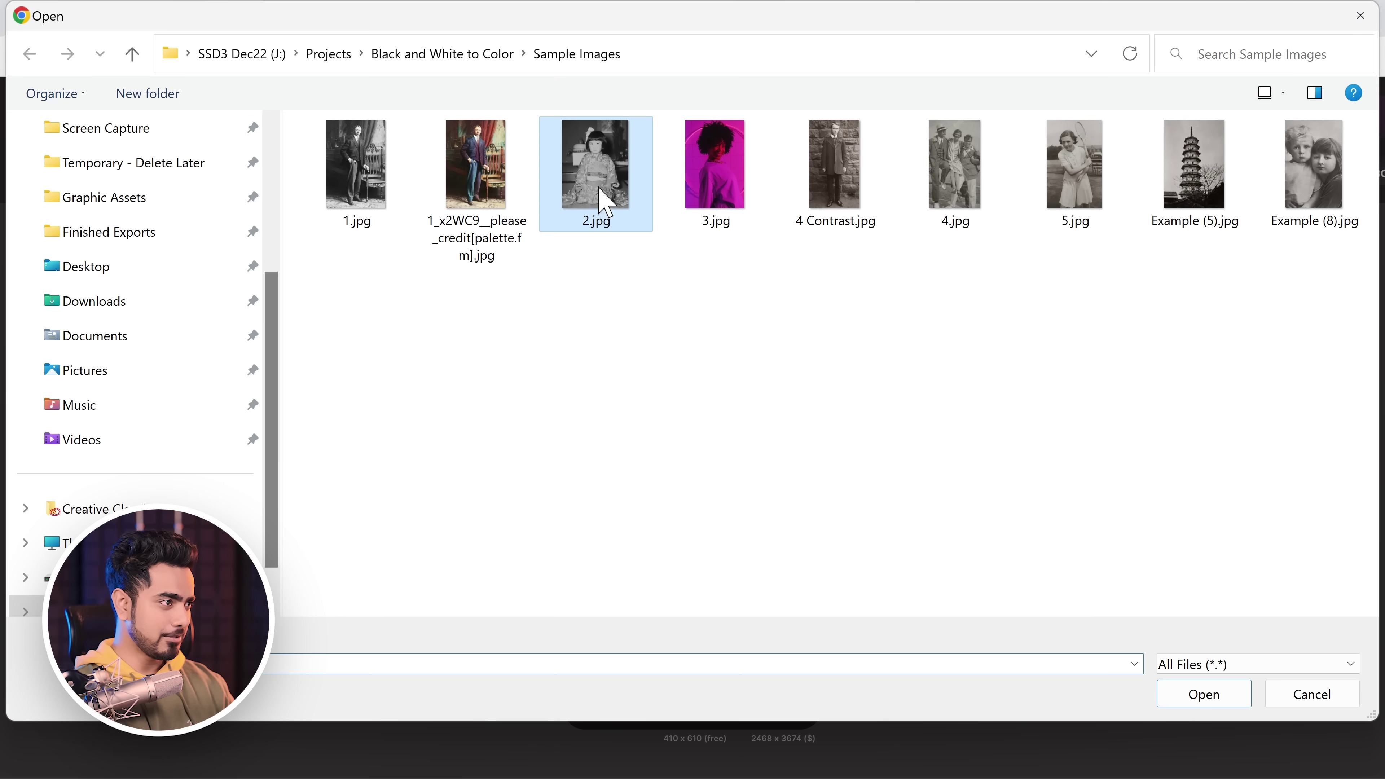
{"action": "left_click", "coordinate": [1186, 703]}
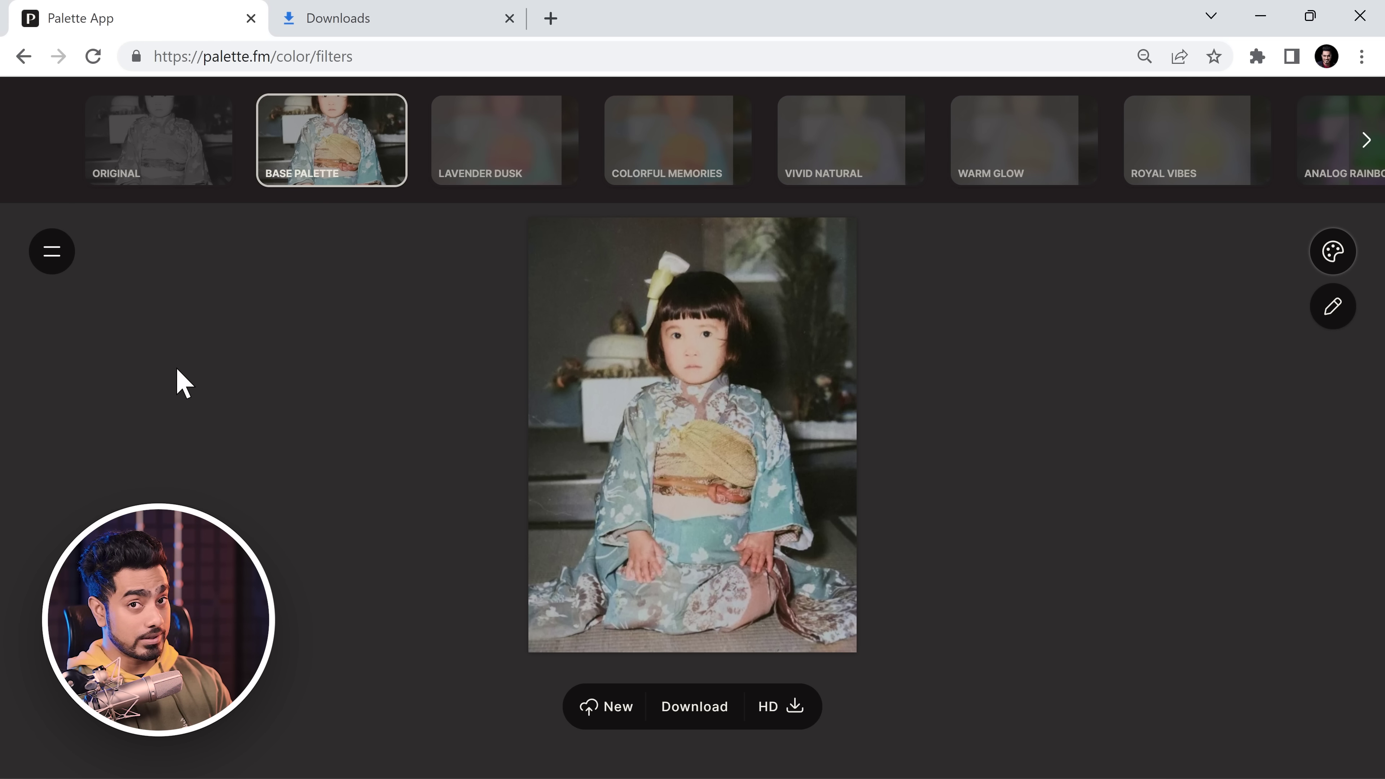
Step: Open the Base Palette prompt for editing, add "HDR." at its end and recolorize the photo
{"action": "mouse_move", "coordinate": [692, 566]}
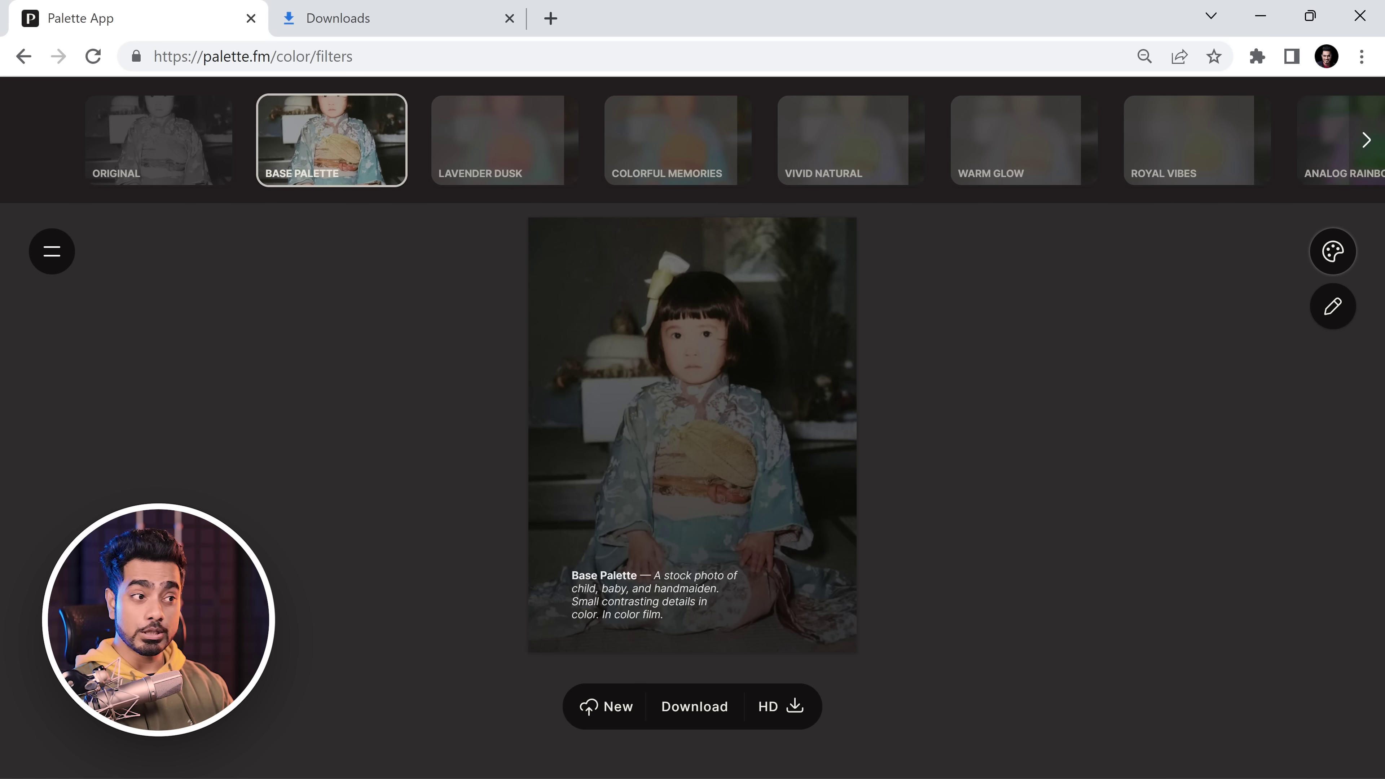
{"action": "left_click", "coordinate": [1332, 314]}
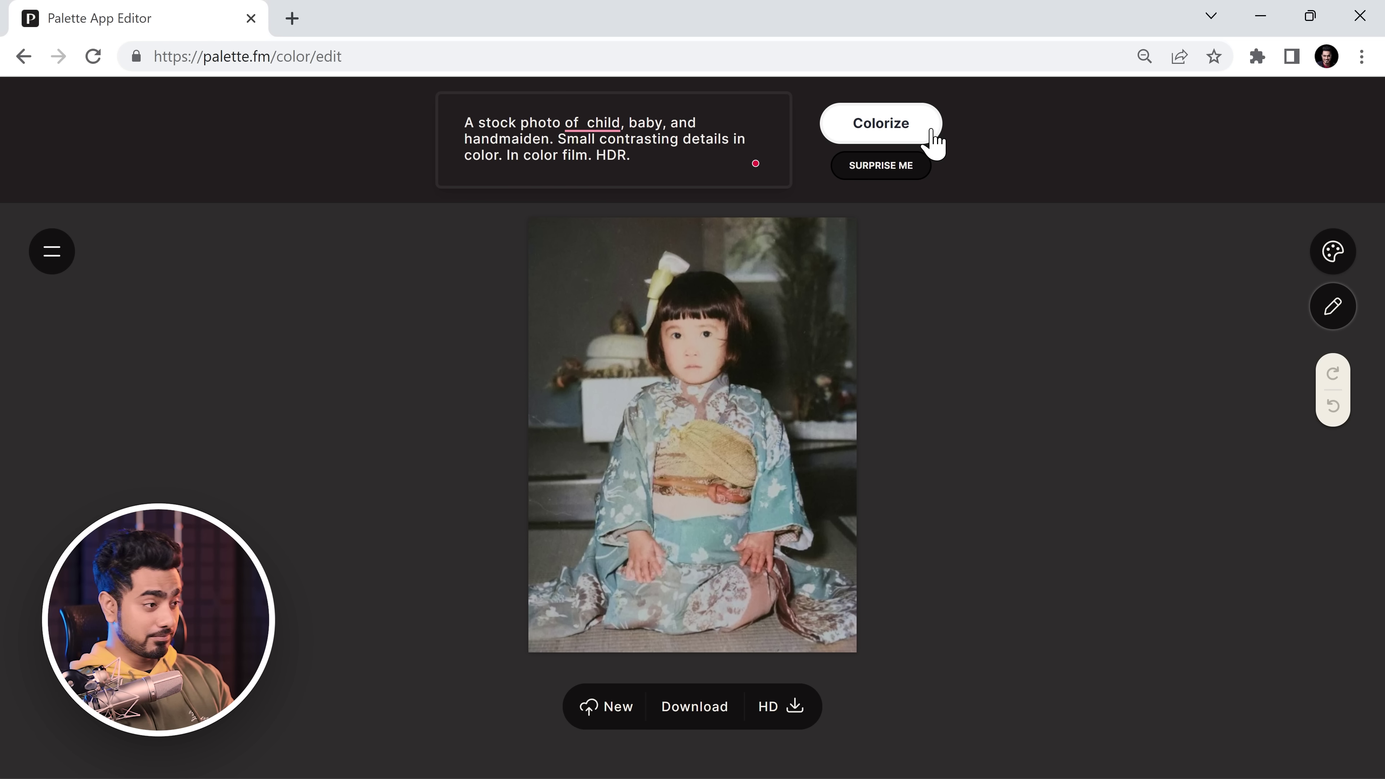
{"action": "left_click", "coordinate": [900, 130]}
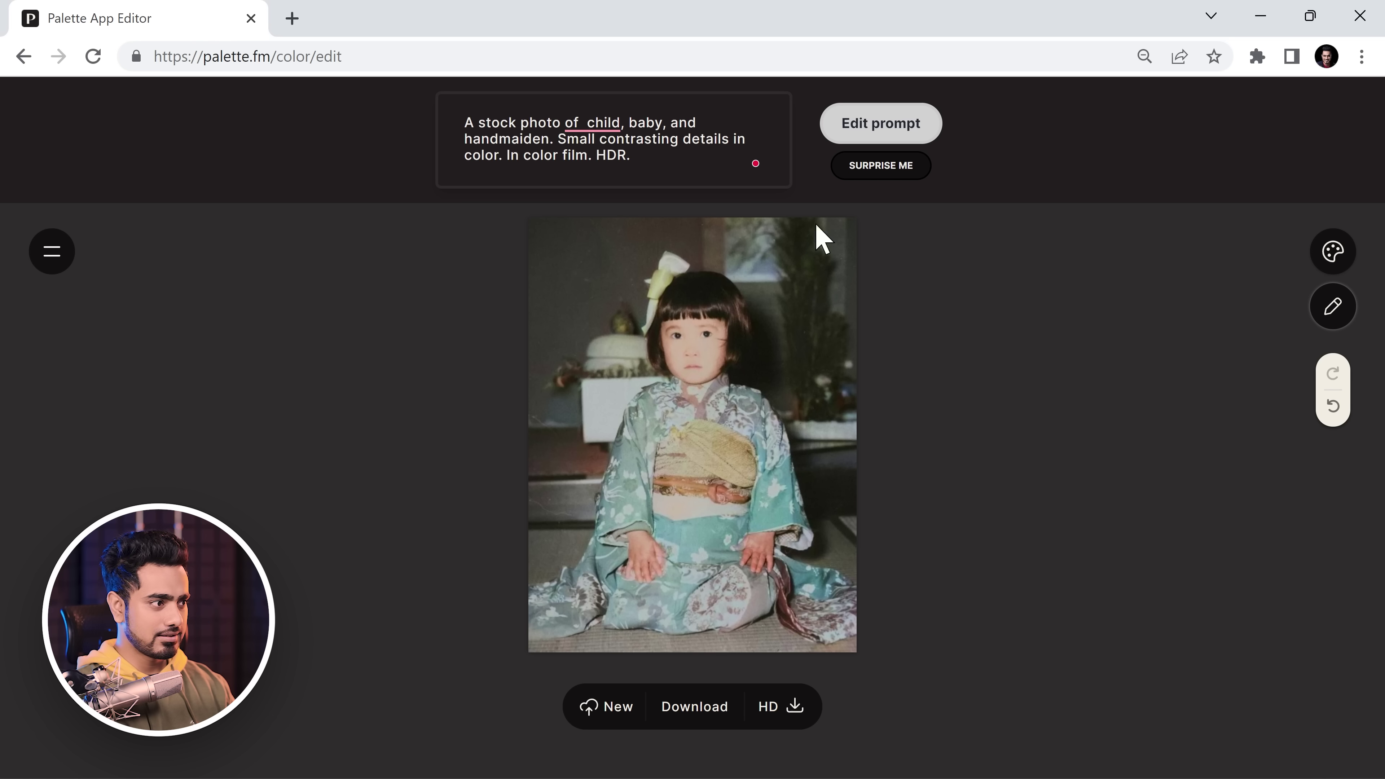
Step: Replace "In color film. HDR." at the end of the prompt with "eye-popping HDR color." and recolorize the photo
{"action": "left_click_drag", "start_coordinate": [502, 155], "coordinate": [576, 155]}
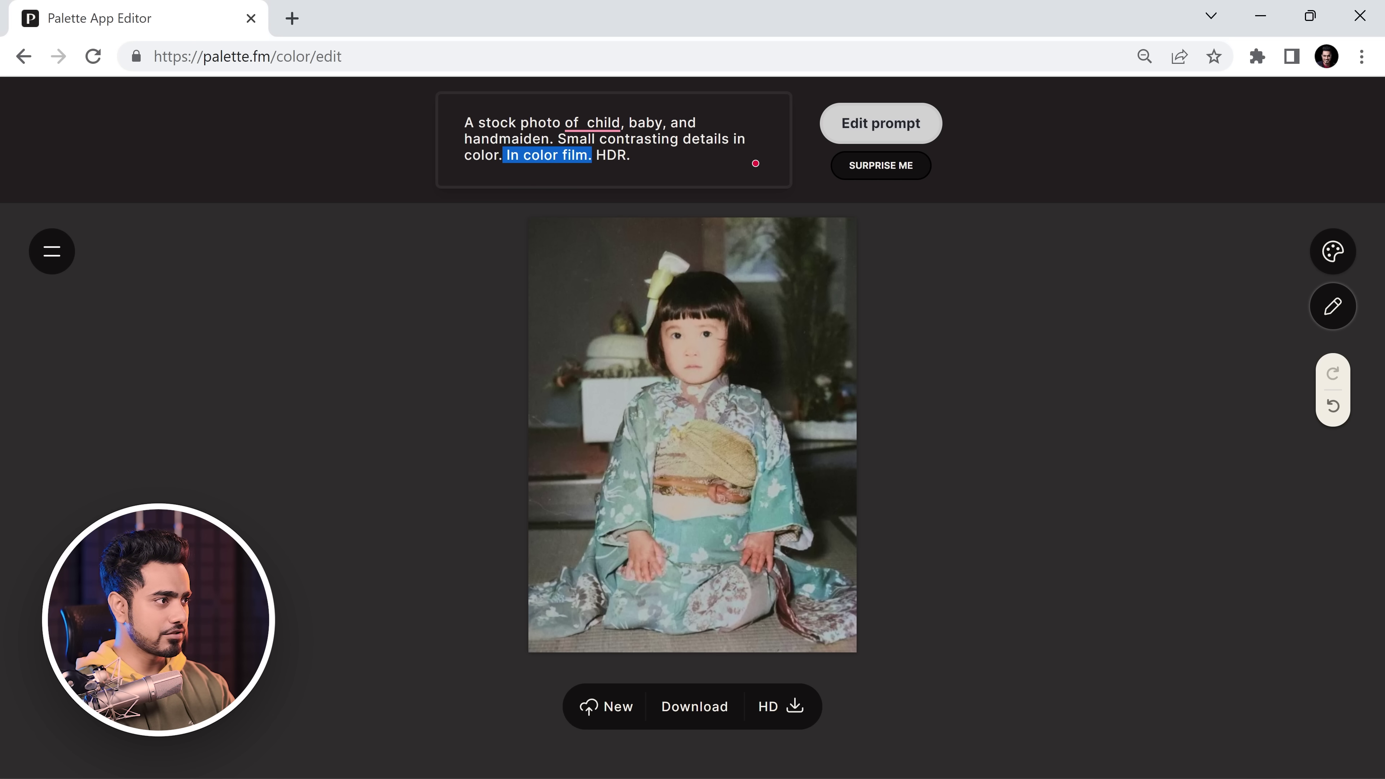
{"action": "key", "text": "BackSpace"}
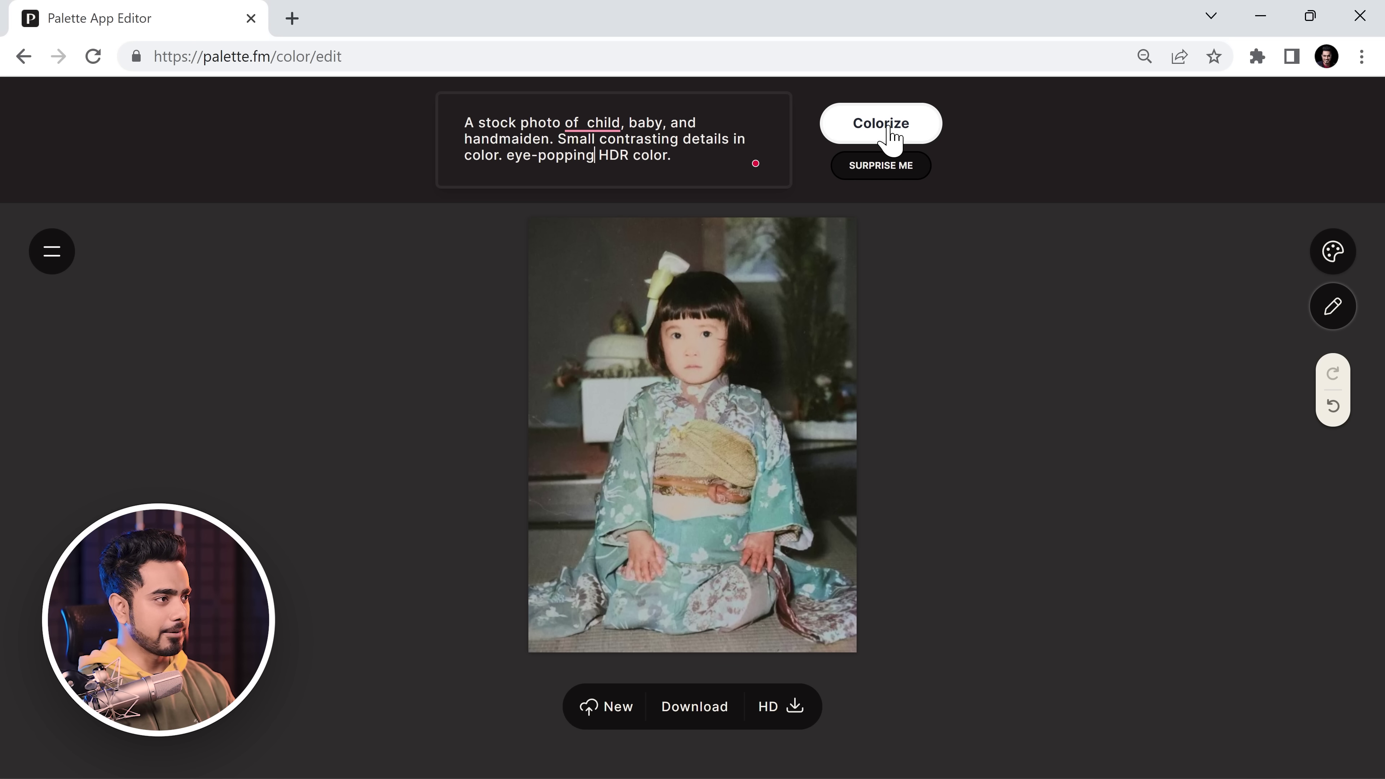
{"action": "left_click", "coordinate": [889, 138]}
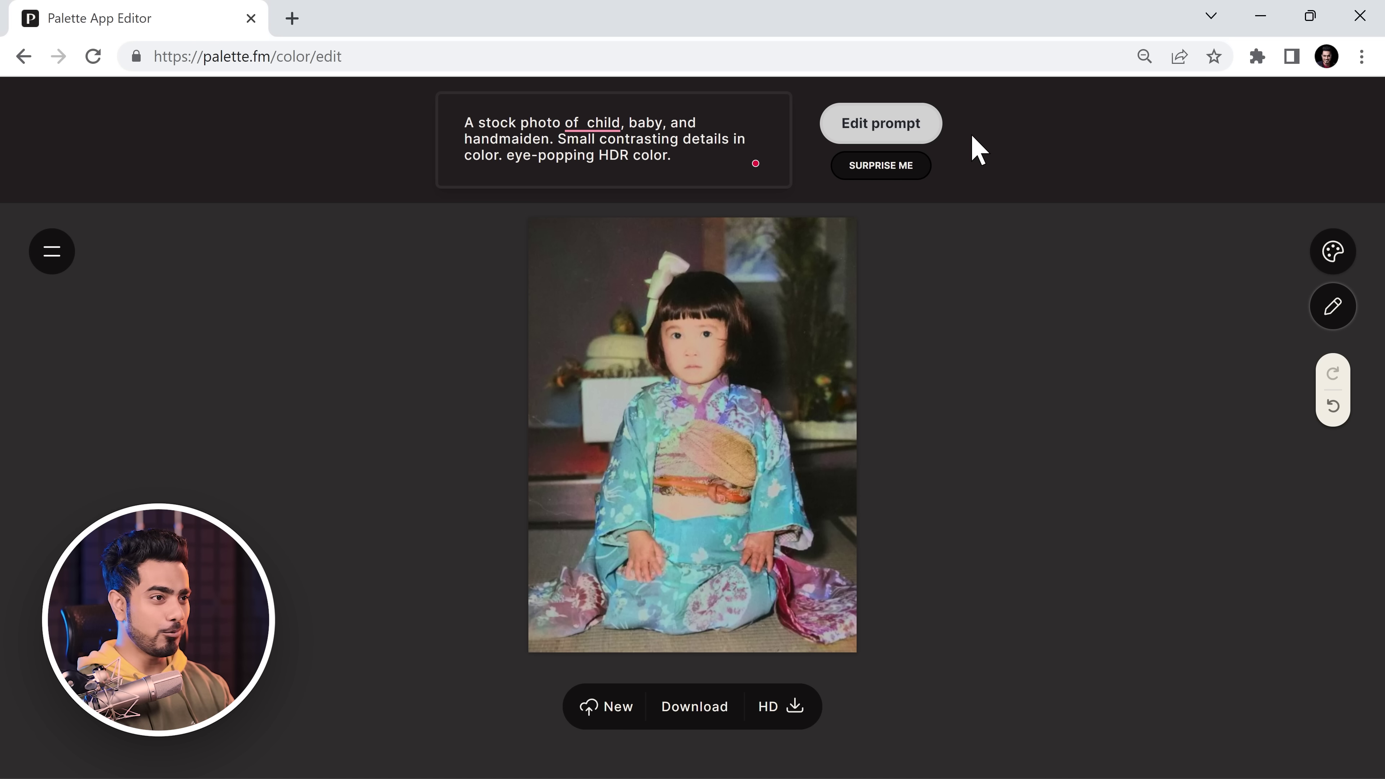
Step: Choose the Colorful Memories filter, add ", sunset colors" after "kids" in its prompt and recolorize the photo
{"action": "left_click", "coordinate": [1326, 255]}
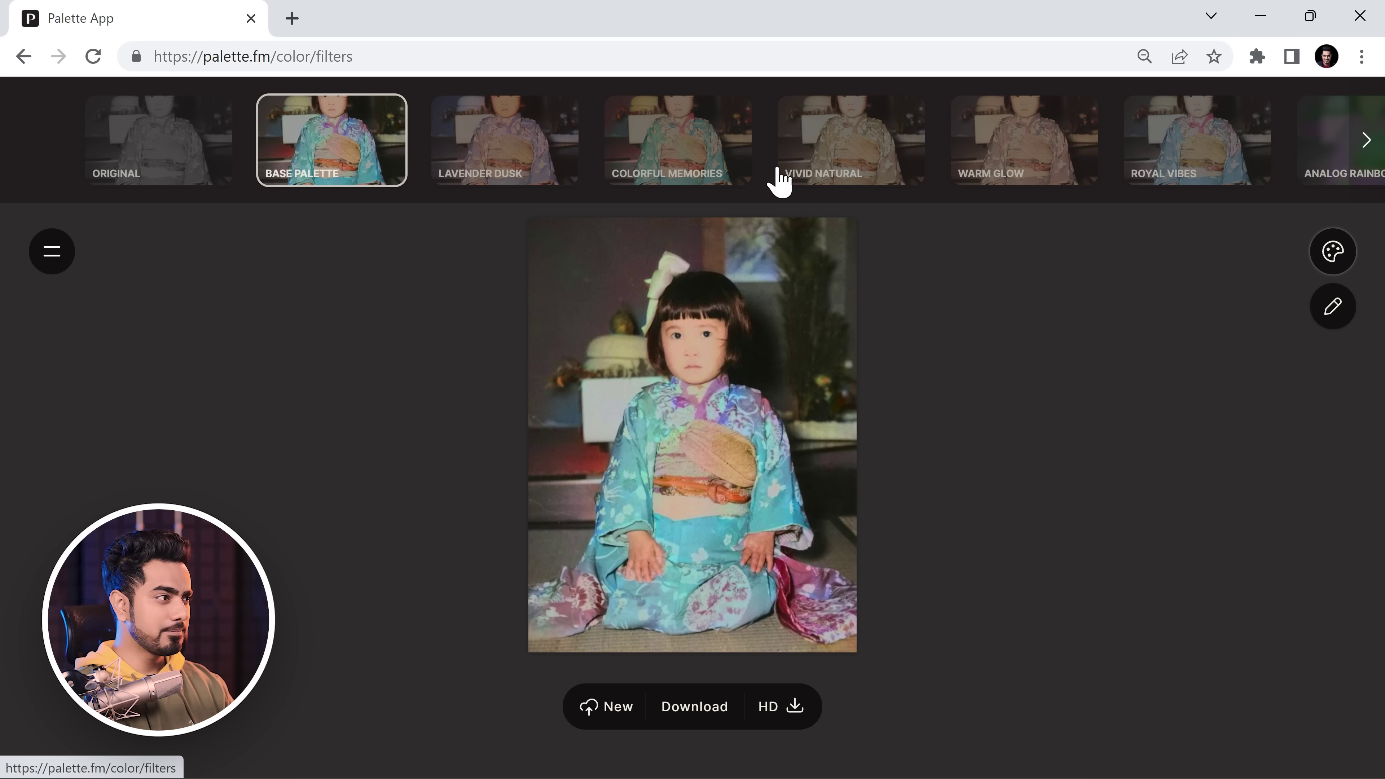
{"action": "left_click", "coordinate": [696, 157]}
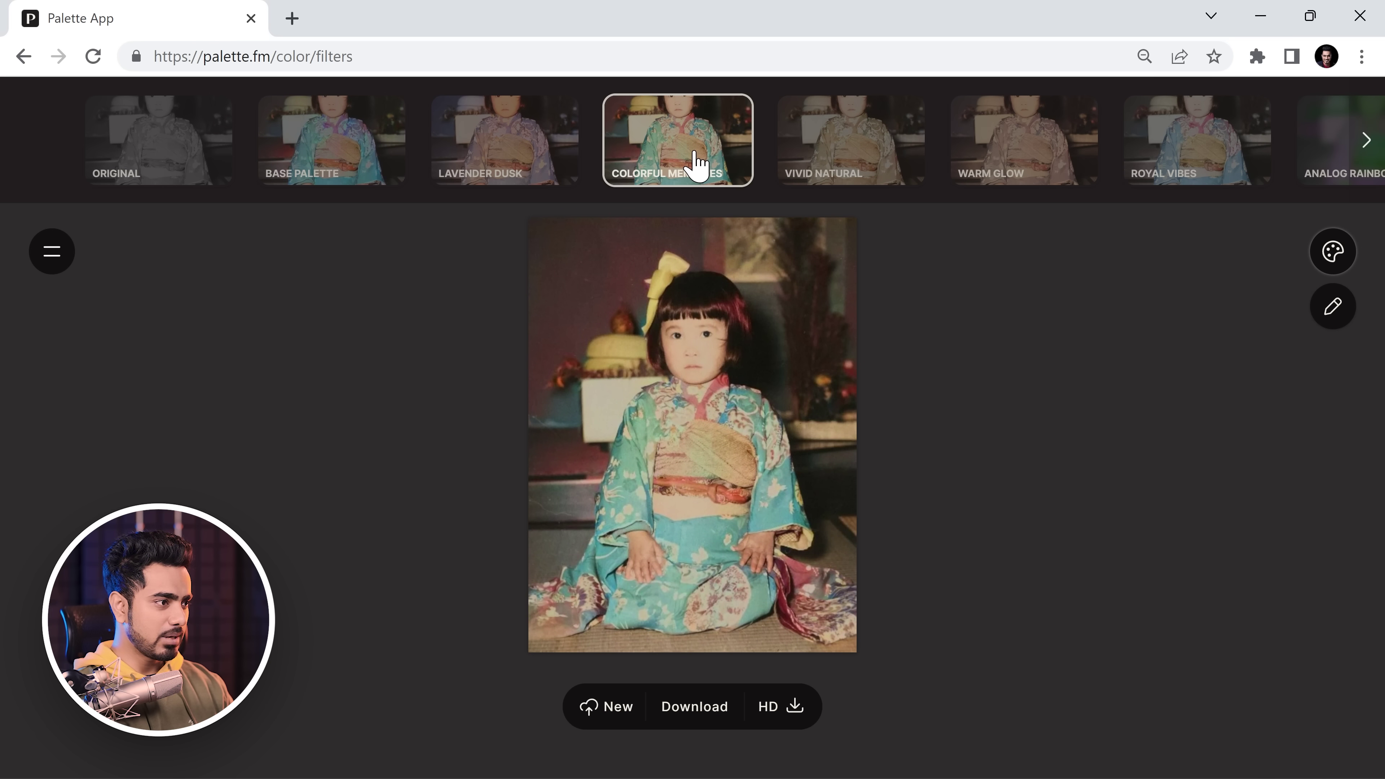
{"action": "left_click", "coordinate": [1335, 309]}
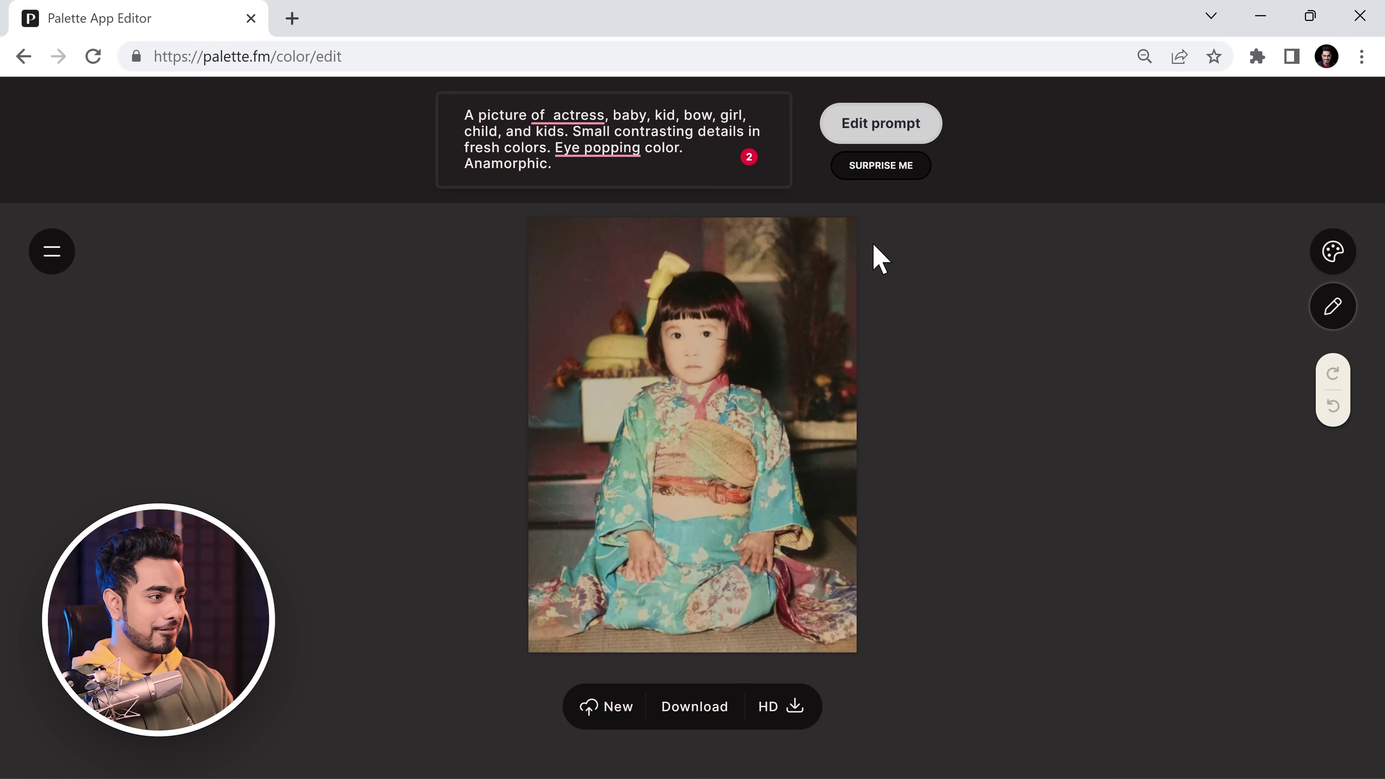
{"action": "left_click", "coordinate": [567, 131]}
{"action": "type", "text": ", sunset colors. Small"}
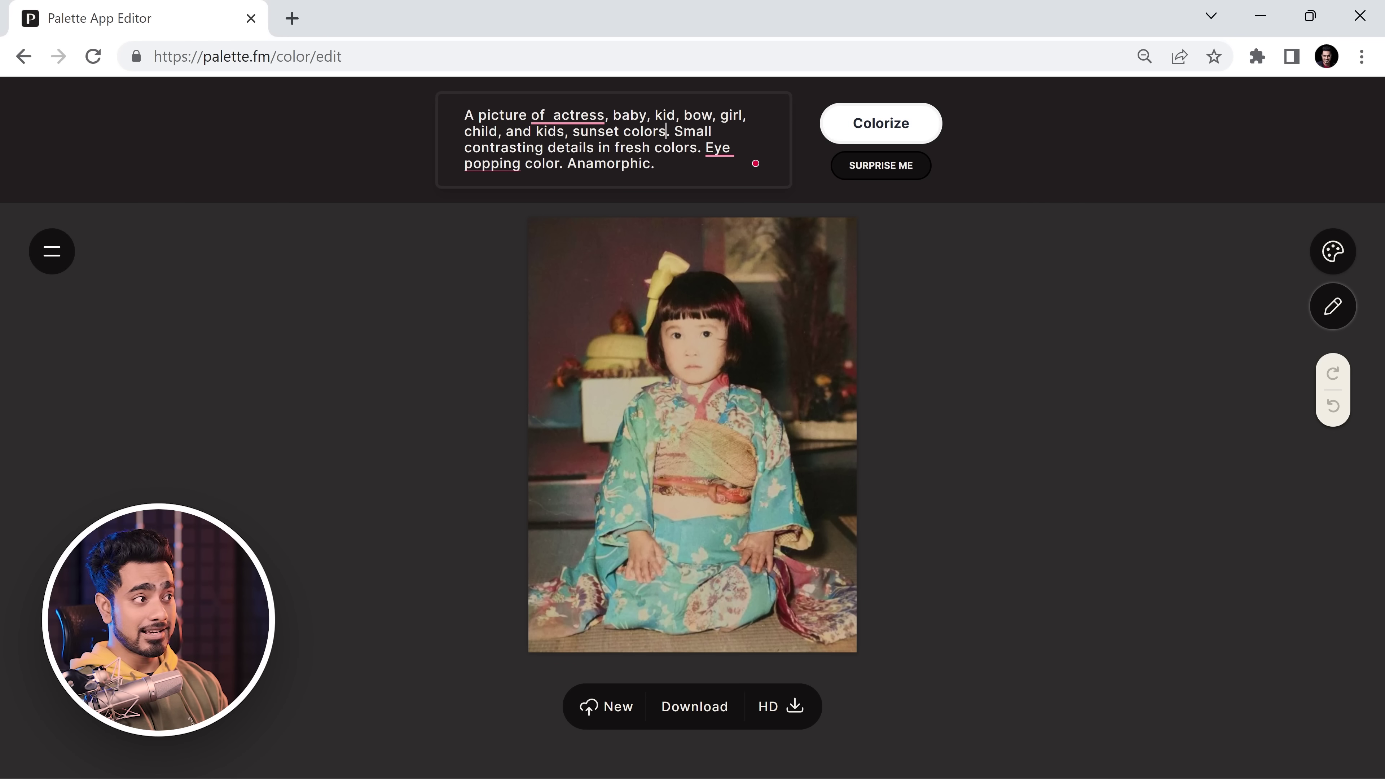
{"action": "left_click", "coordinate": [929, 133]}
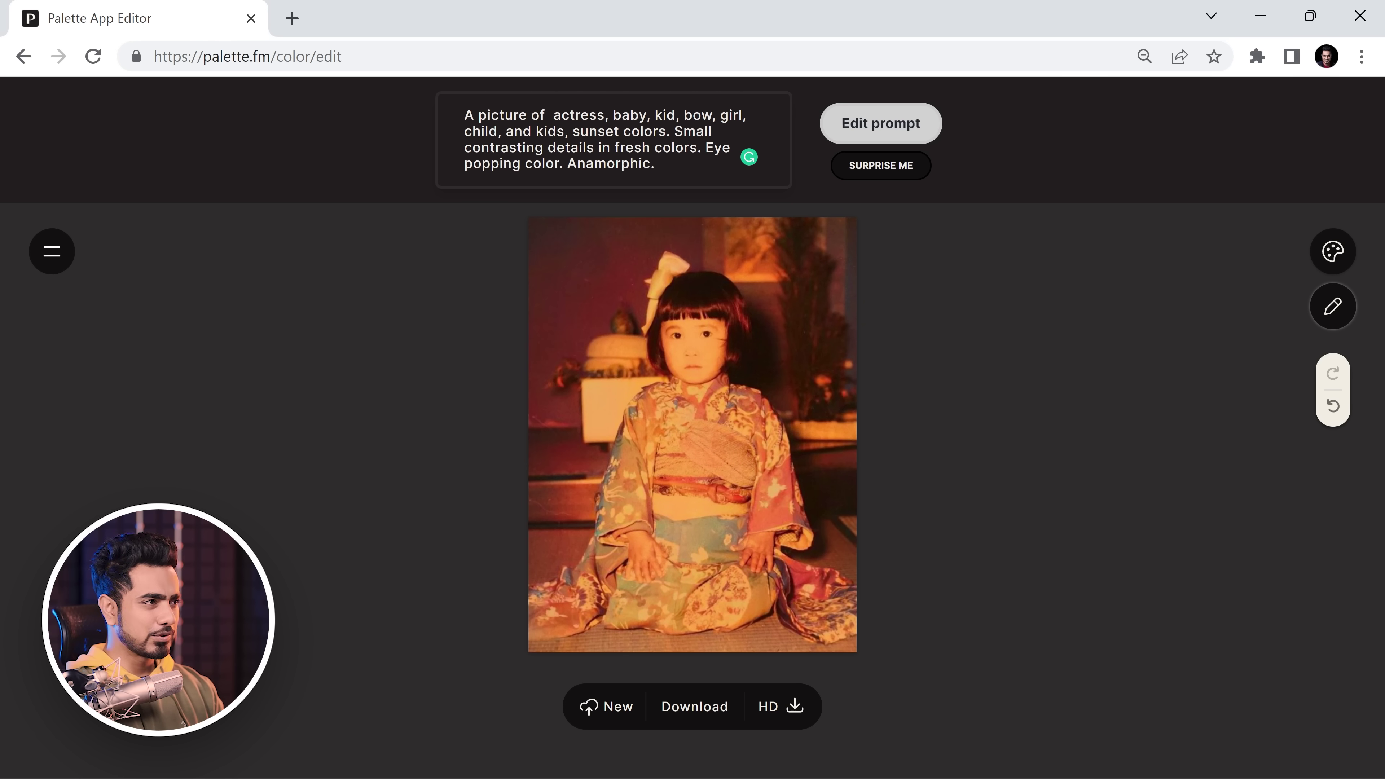
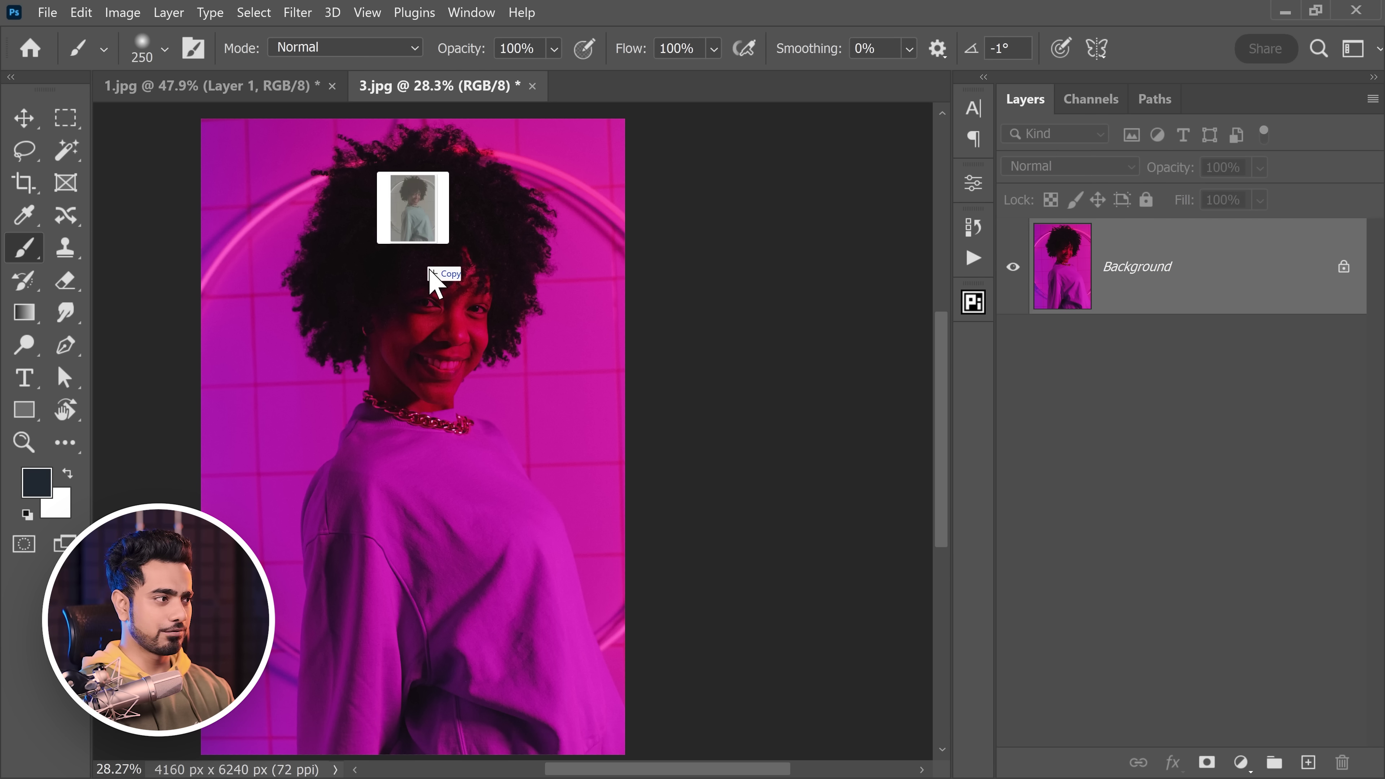
Step: In Photoshop, scale the placed palette.fm image to about 1020% to cover the 3.jpg canvas and set its blend mode to Color
{"action": "left_click_drag", "start_coordinate": [433, 467], "coordinate": [579, 507]}
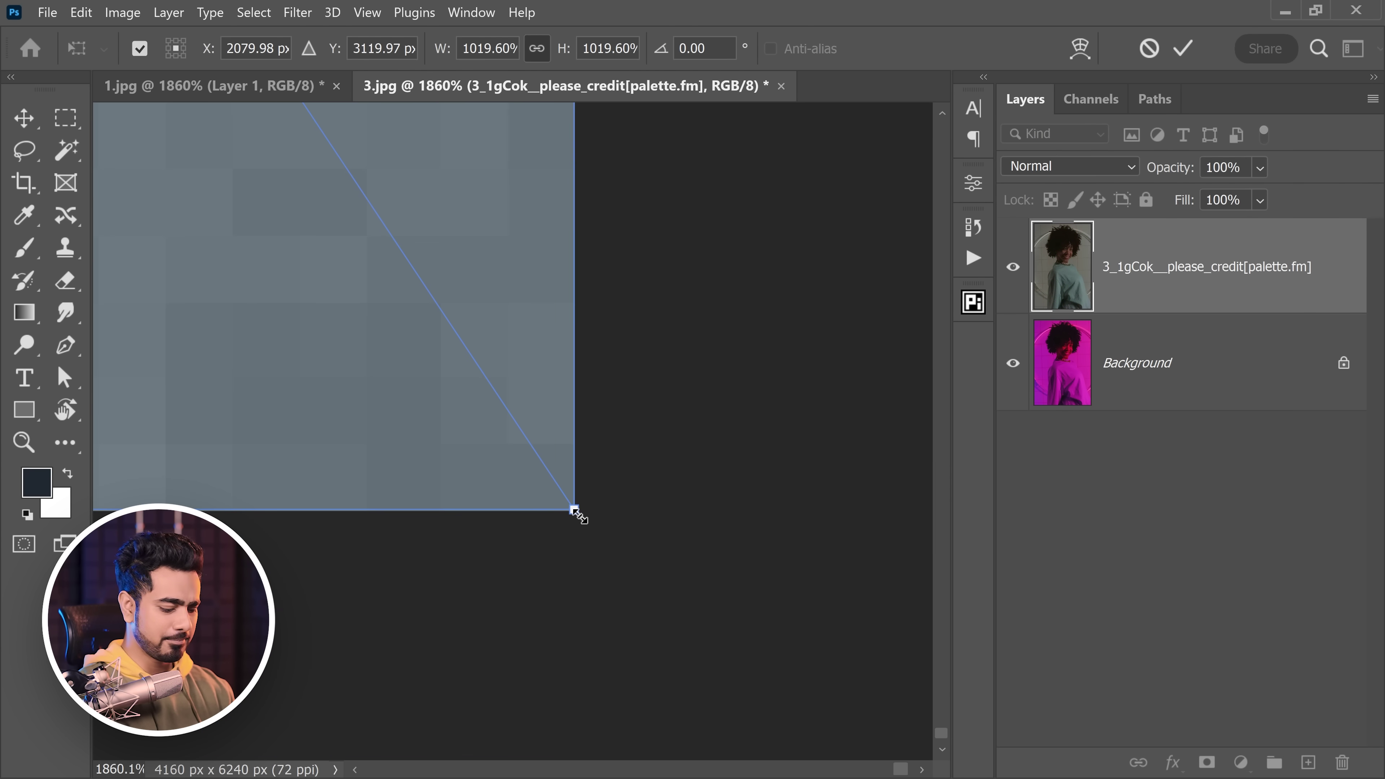
{"action": "key", "text": "Return"}
{"action": "key", "text": "ctrl+0"}
{"action": "left_click", "coordinate": [1117, 166]}
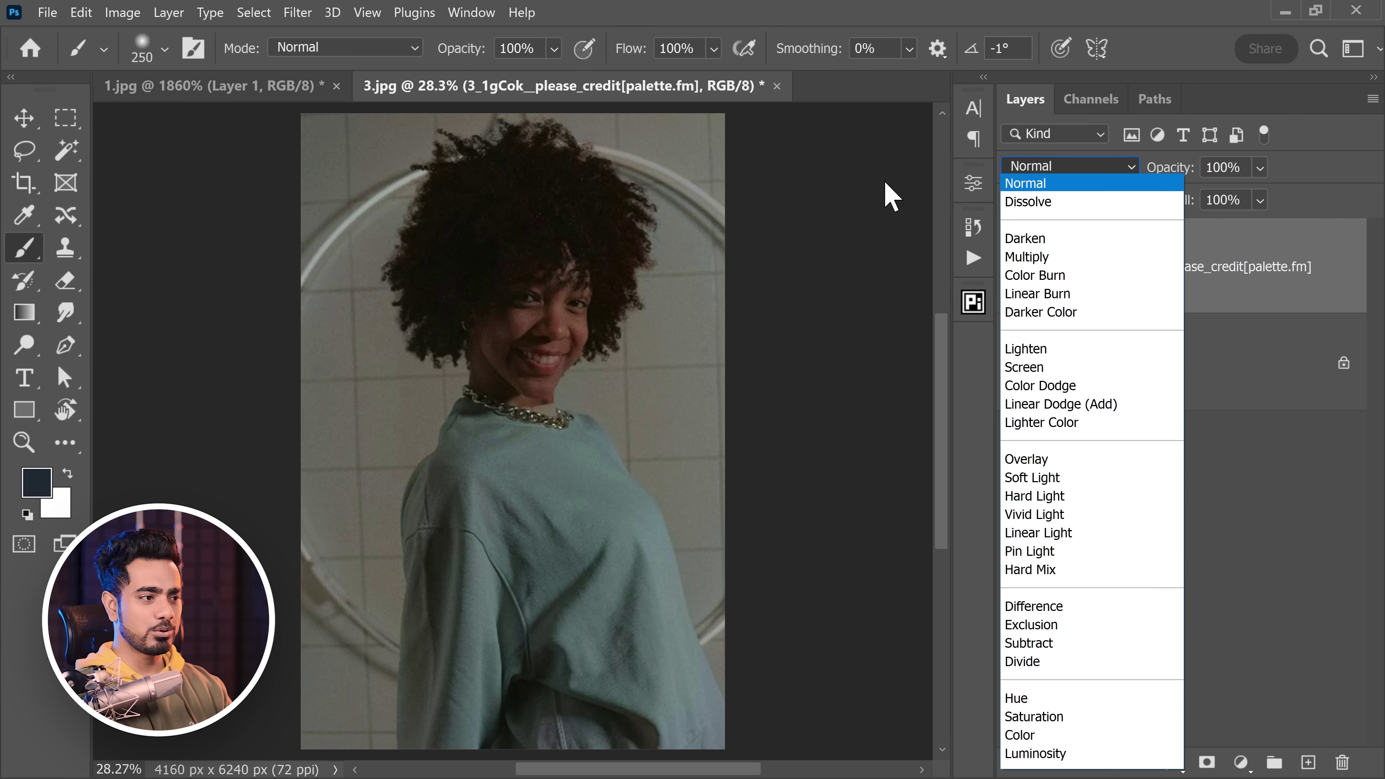
{"action": "left_click", "coordinate": [1020, 745]}
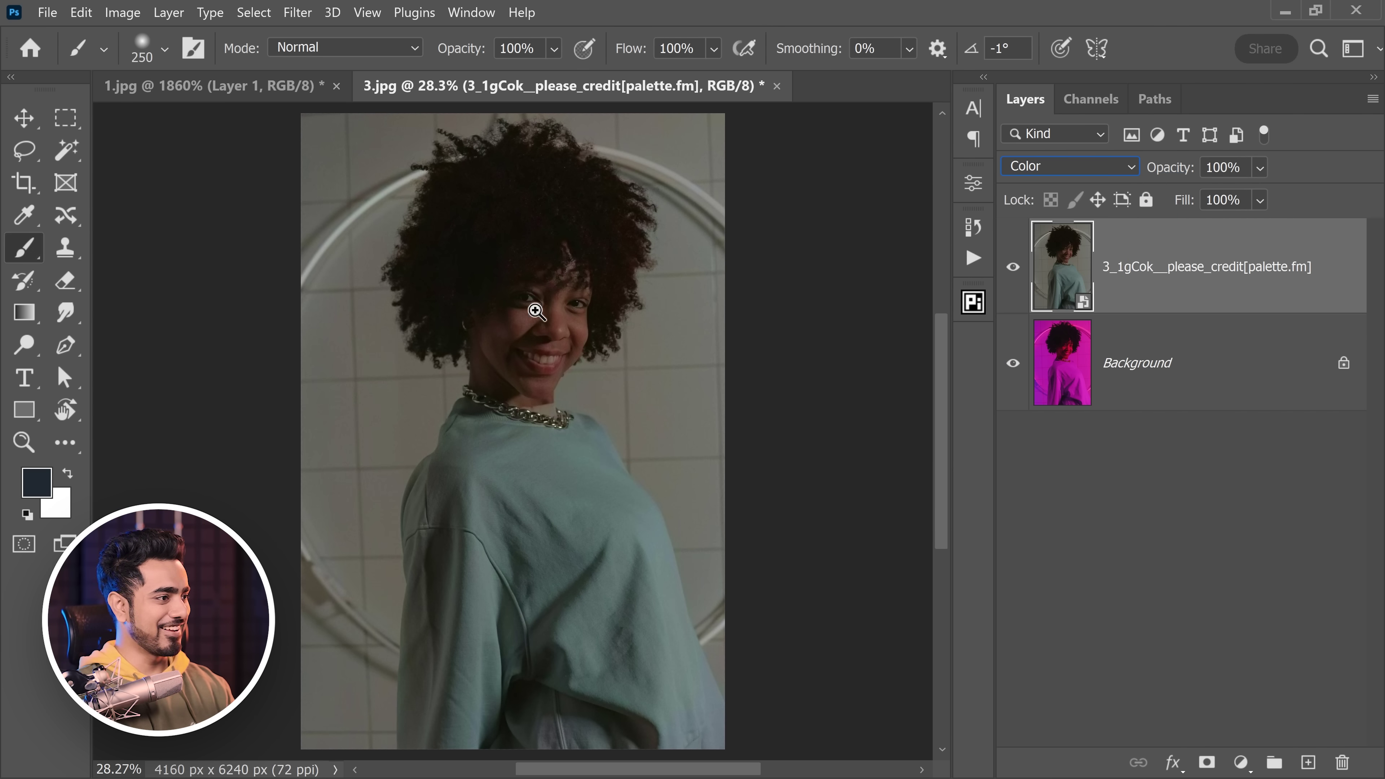
Step: Compare the woman's photo with and without the palette.fm color layer at closer range
{"action": "scroll", "coordinate": [587, 318], "scroll_direction": "up", "scroll_amount": 5}
{"action": "left_click", "coordinate": [1014, 269]}
{"action": "left_click", "coordinate": [1015, 268]}
{"action": "scroll", "coordinate": [851, 322], "scroll_direction": "down", "scroll_amount": 5}
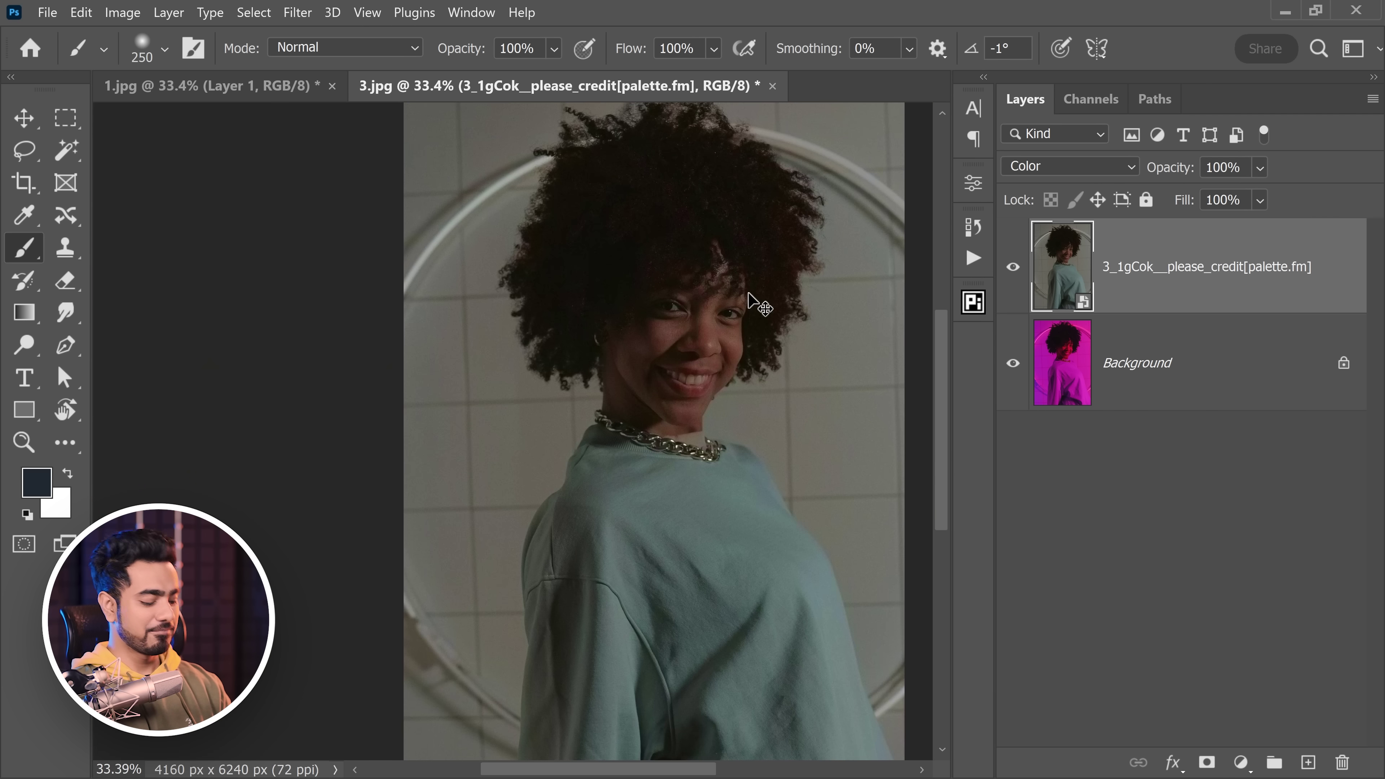
{"action": "scroll", "coordinate": [760, 305], "scroll_direction": "down", "scroll_amount": 1}
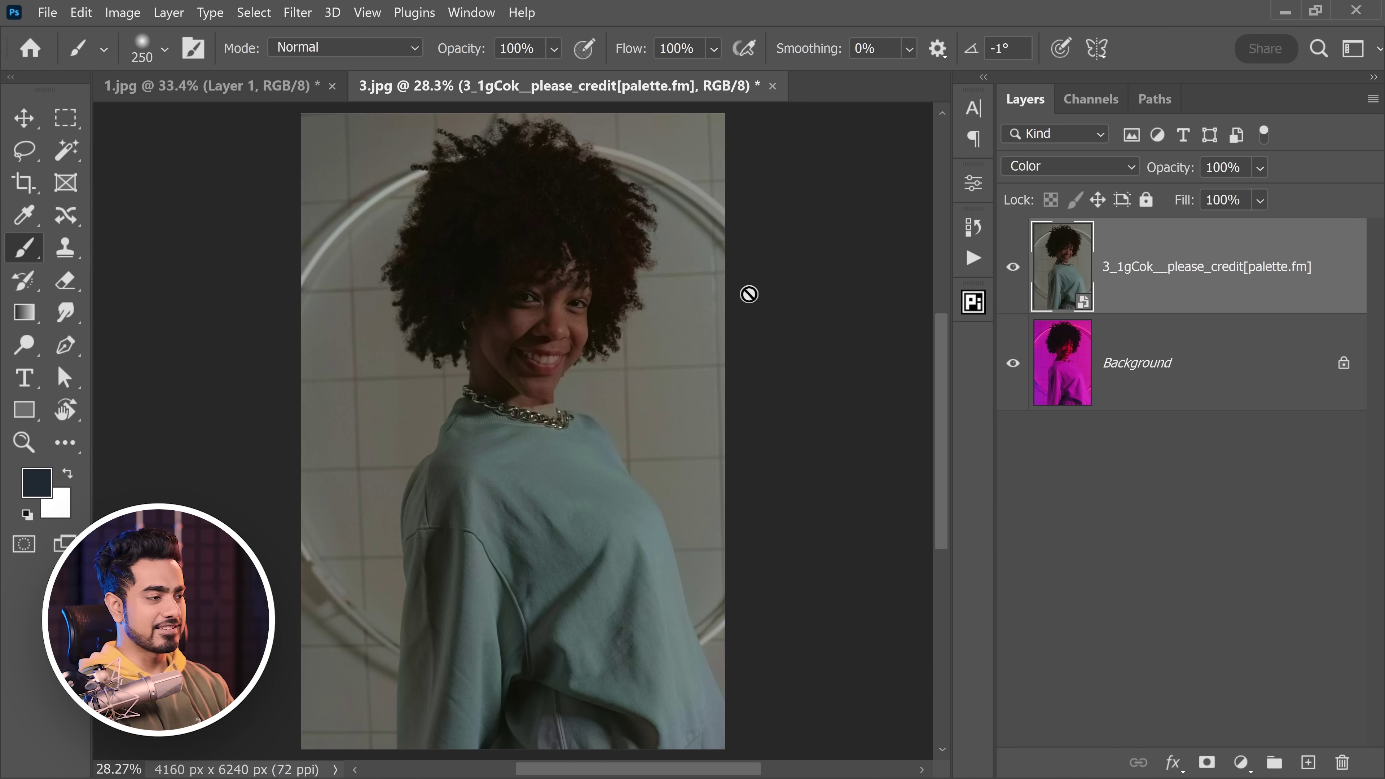
Step: Add a new top layer, hide the palette.fm color layer and stamp the visible original into the new layer
{"action": "left_click", "coordinate": [1309, 764]}
{"action": "left_click", "coordinate": [1013, 363]}
{"action": "key", "text": "ctrl+shift+alt+e"}
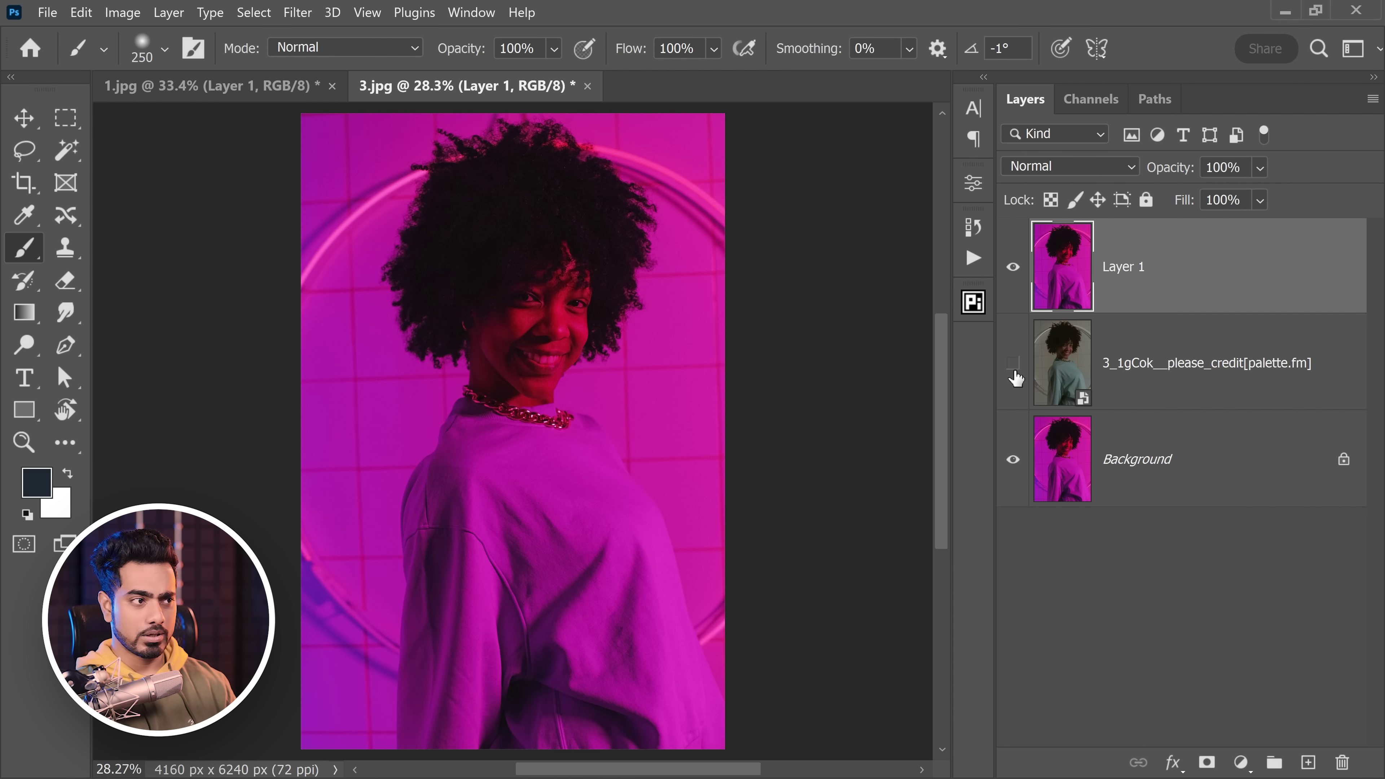
Step: Rename the palette.fm color layer as Palette
{"action": "double_click", "coordinate": [1200, 363]}
{"action": "type", "text": "Palette"}
{"action": "key", "text": "Return"}
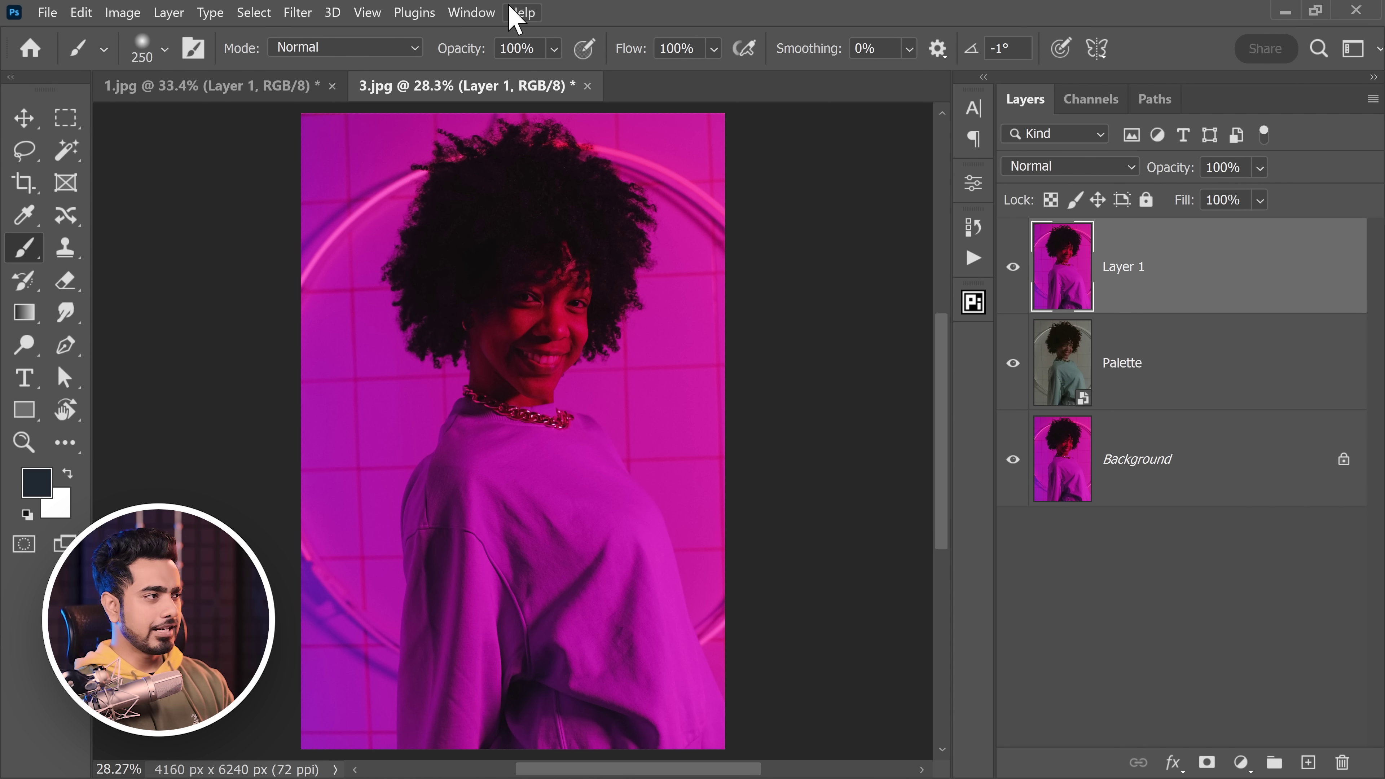
Step: Apply the Colorize neural filter to the top layer with output to the current layer, and rename that layer Photoshop
{"action": "left_click", "coordinate": [298, 12]}
{"action": "left_click", "coordinate": [350, 88]}
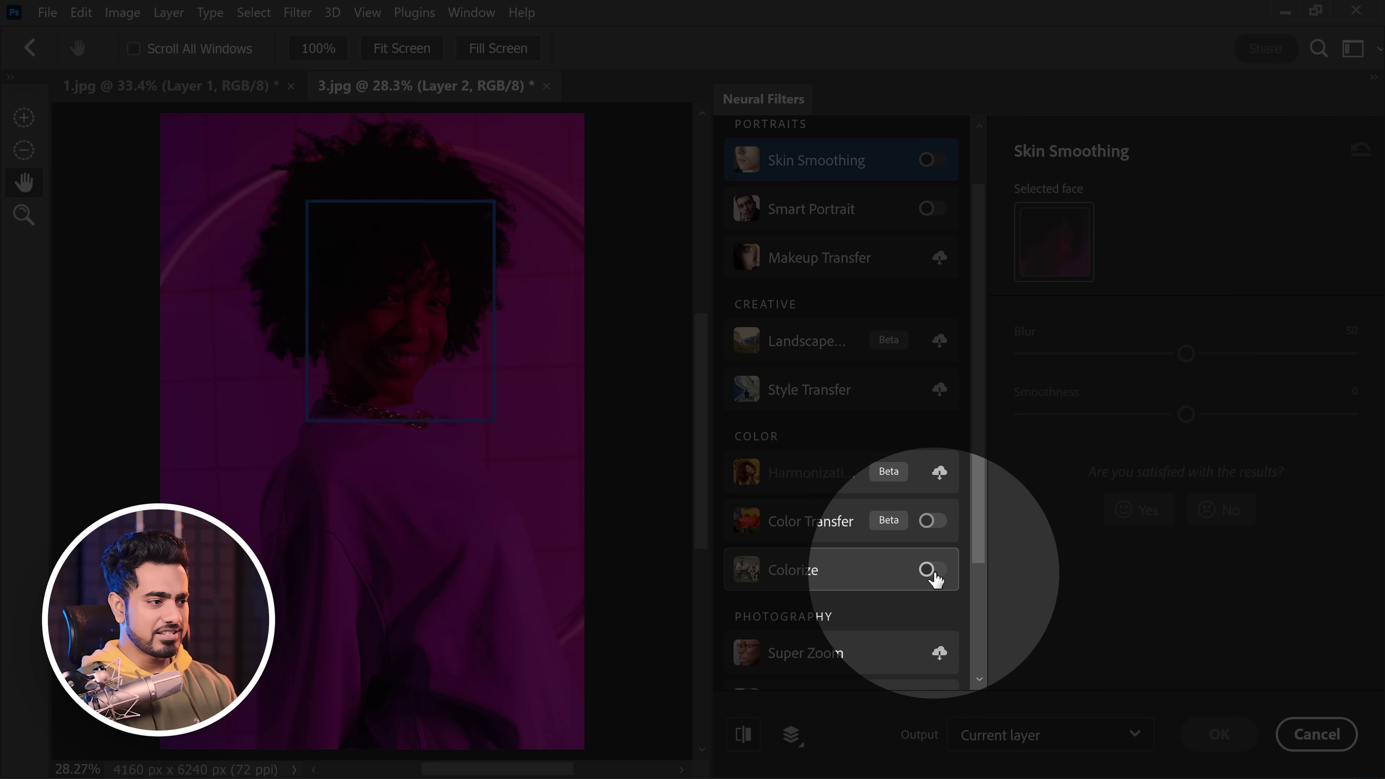
{"action": "left_click", "coordinate": [932, 569]}
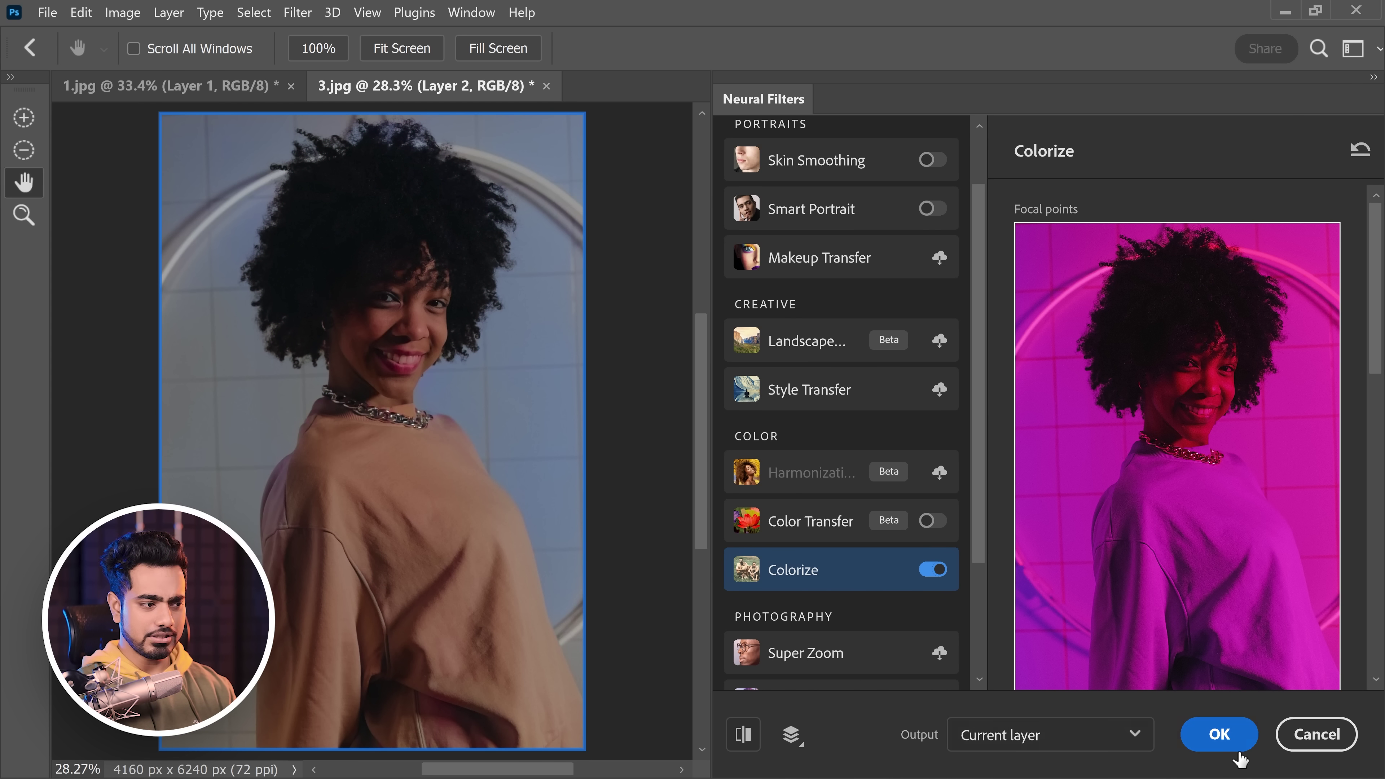
{"action": "left_click", "coordinate": [1220, 735]}
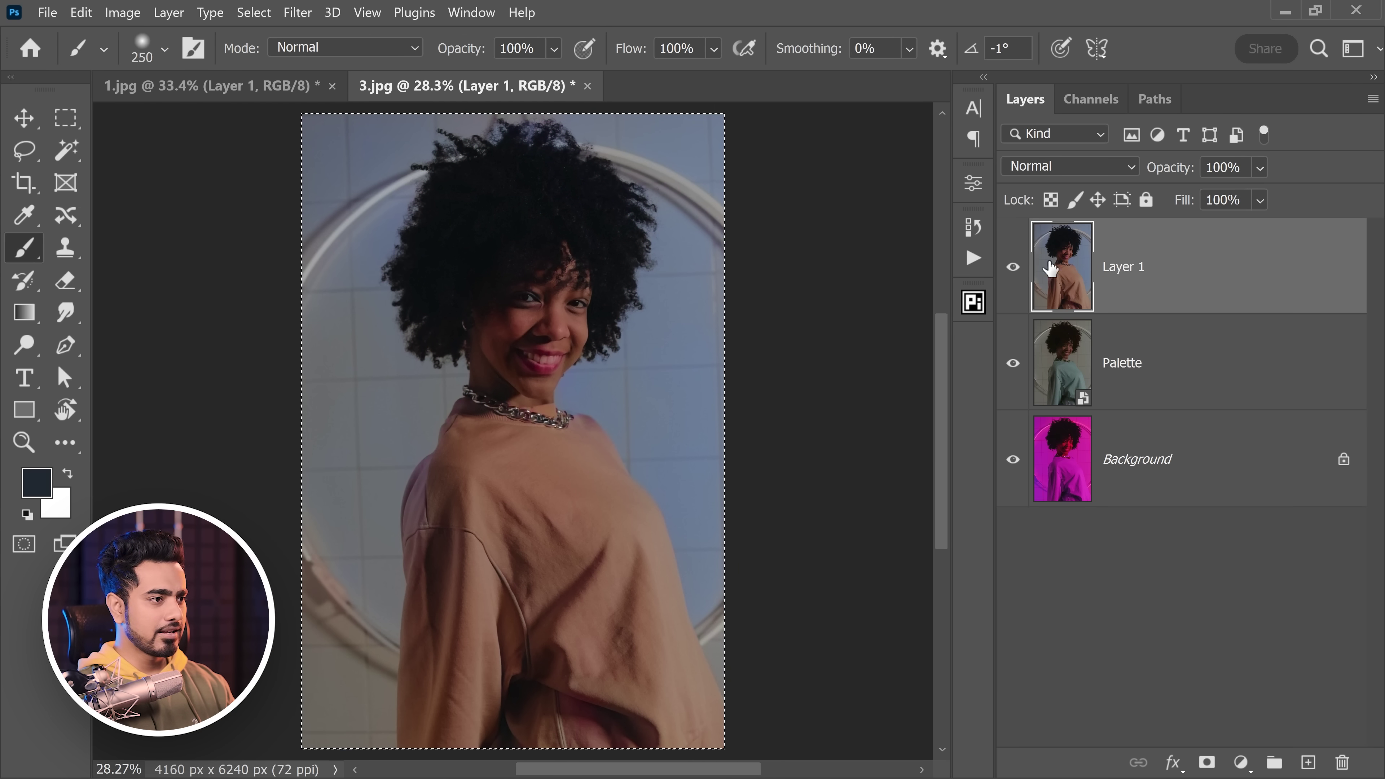
{"action": "double_click", "coordinate": [1125, 267]}
{"action": "type", "text": "Photoshop"}
{"action": "key", "text": "Return"}
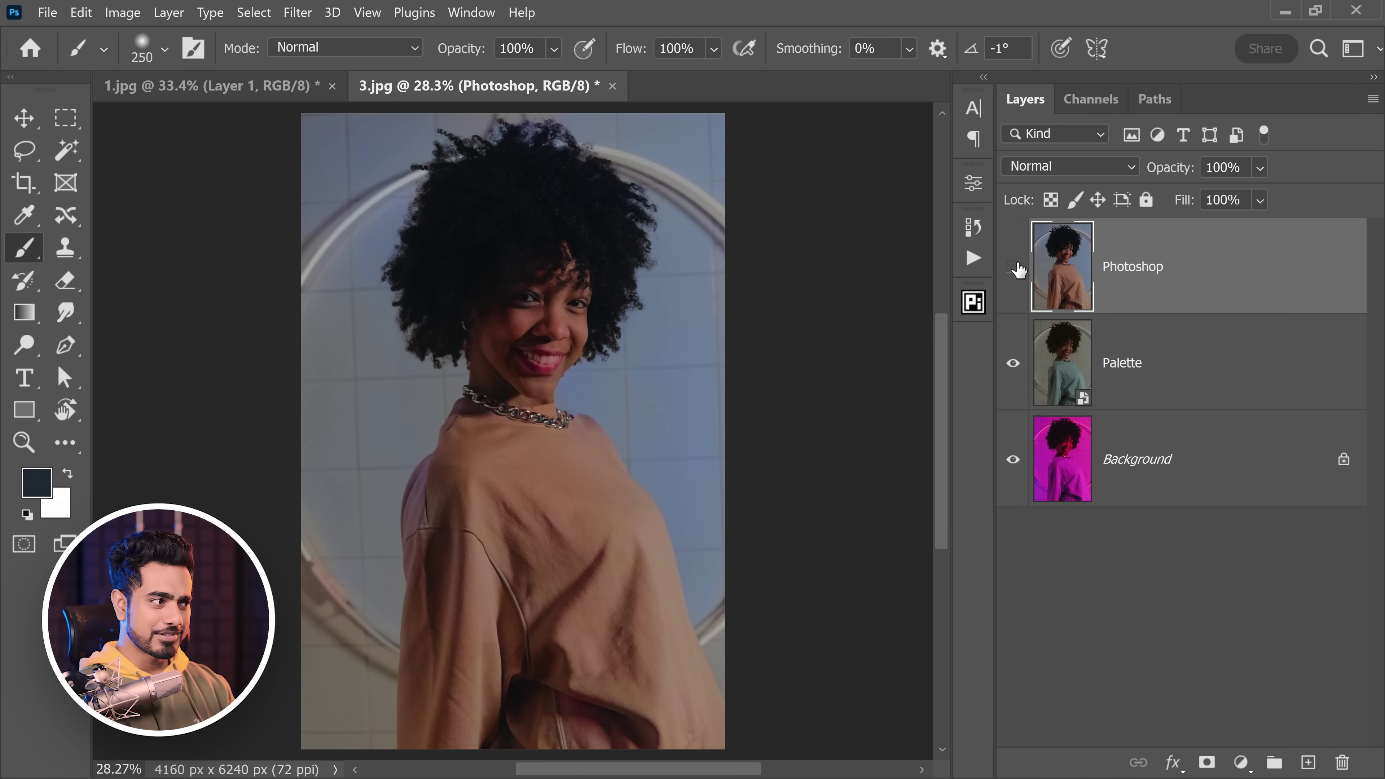
Step: Compare the Photoshop and Palette colorizations by toggling the Photoshop layer and examining the face, lips and teeth up close
{"action": "left_click", "coordinate": [1014, 267]}
{"action": "left_click", "coordinate": [1014, 267]}
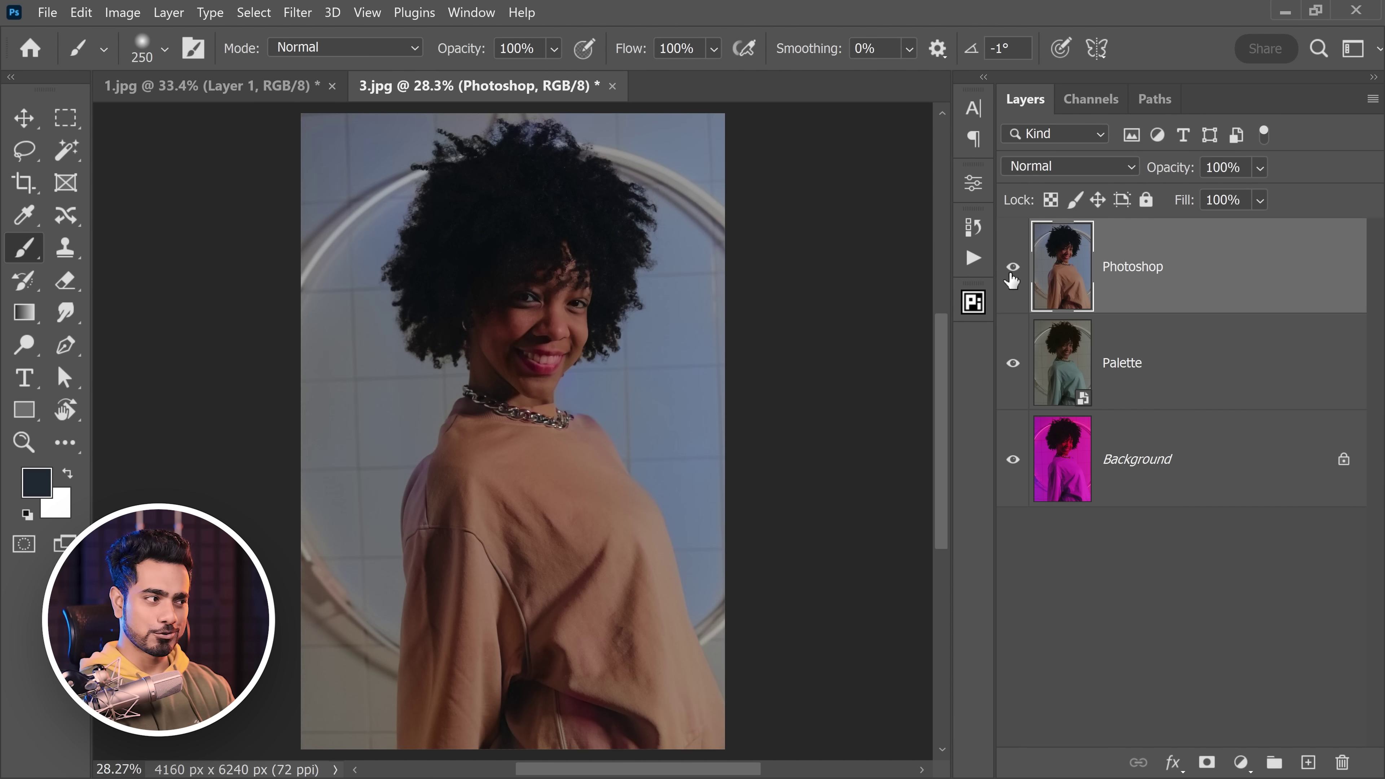
{"action": "left_click_drag", "start_coordinate": [572, 322], "coordinate": [599, 312]}
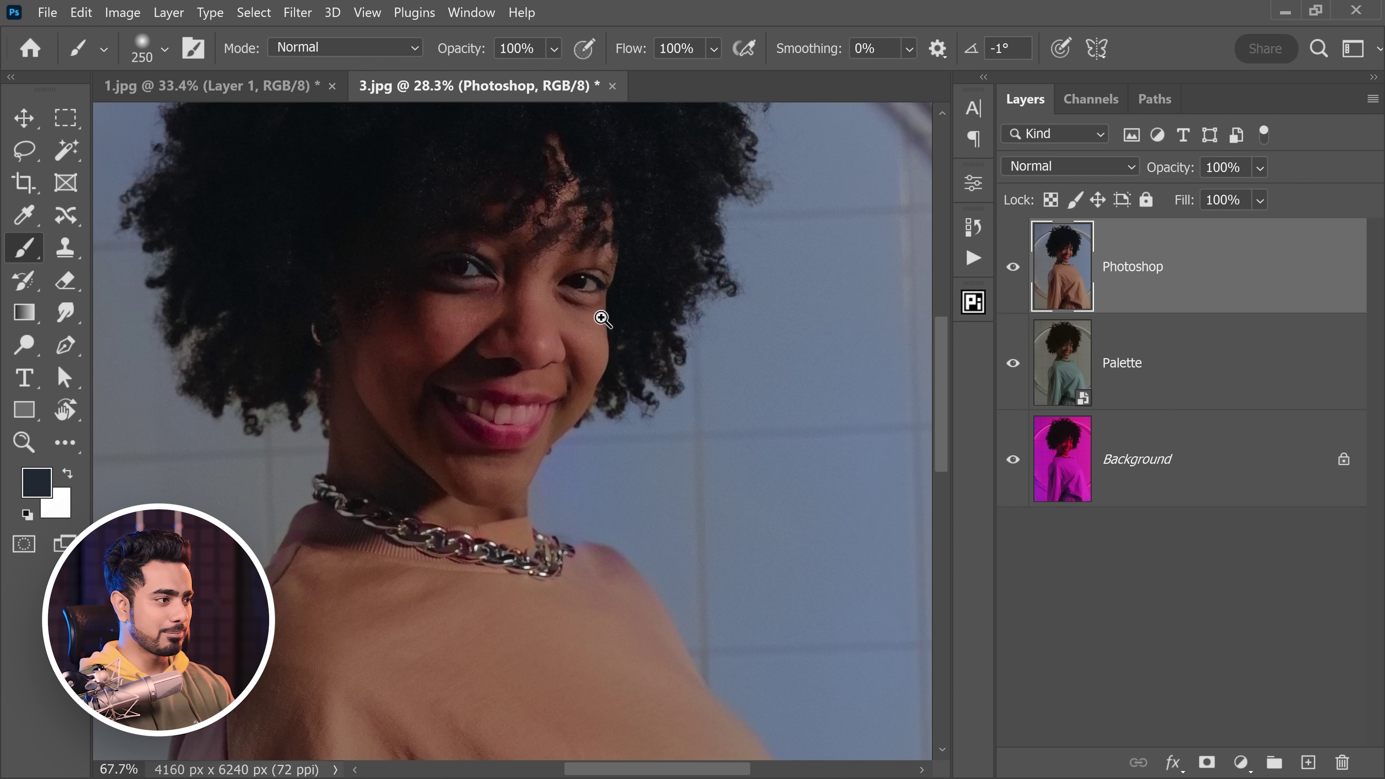
{"action": "left_click_drag", "start_coordinate": [525, 382], "coordinate": [544, 384]}
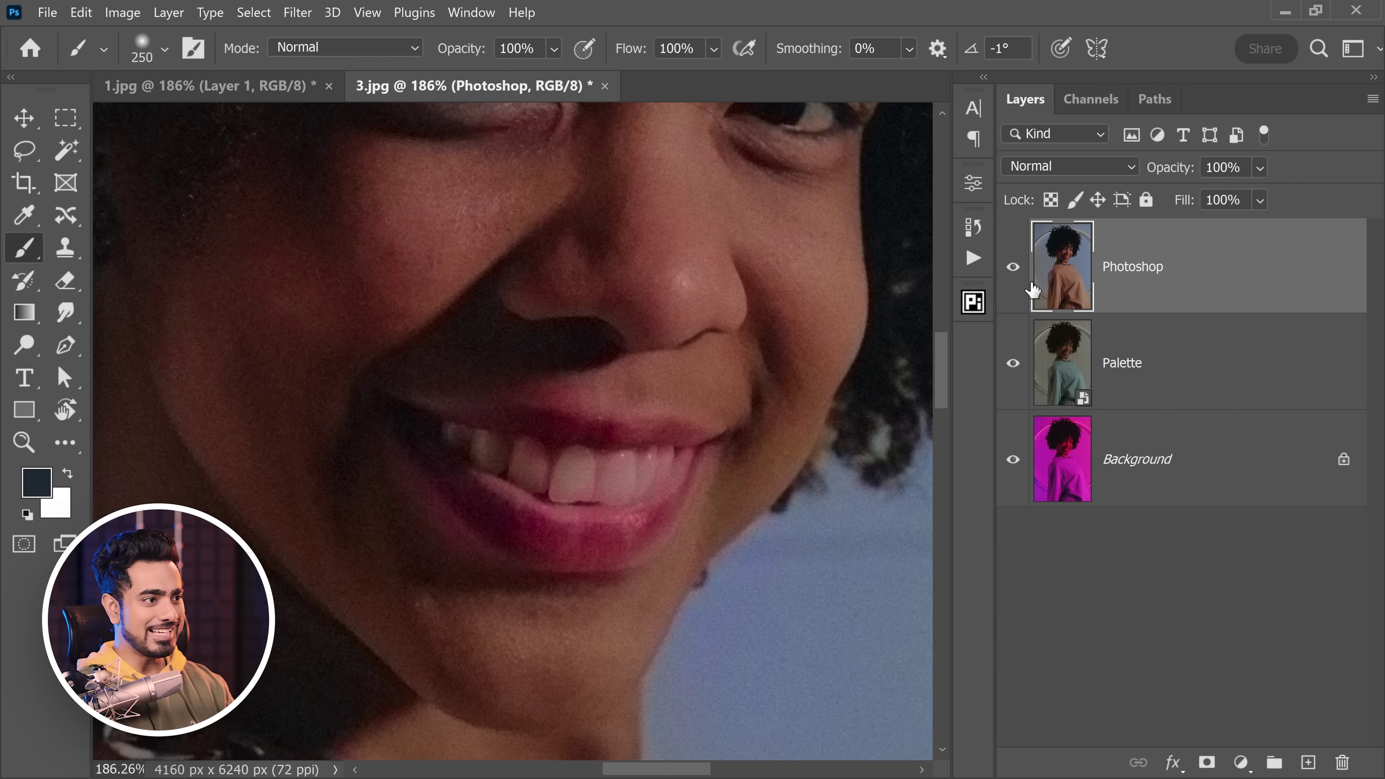
{"action": "left_click", "coordinate": [1014, 267]}
{"action": "left_click_drag", "start_coordinate": [827, 316], "coordinate": [800, 319]}
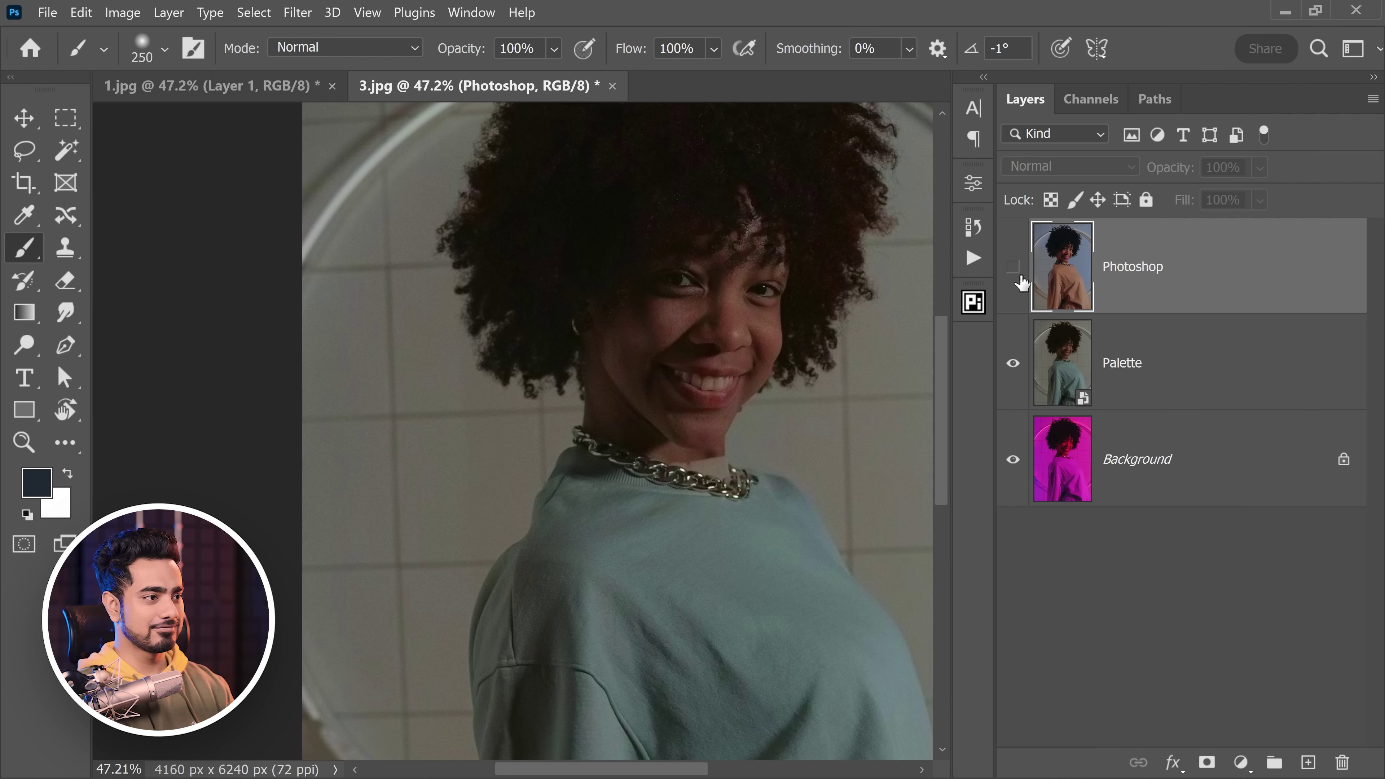
{"action": "left_click", "coordinate": [1012, 268]}
{"action": "left_click_drag", "start_coordinate": [709, 328], "coordinate": [583, 338]}
Step: Hide the Photoshop layer and brighten the image with a Curves adjustment above Palette, moving the white point to input 167
{"action": "left_click", "coordinate": [1012, 267]}
{"action": "left_click", "coordinate": [1160, 365]}
{"action": "left_click", "coordinate": [1241, 764]}
{"action": "left_click", "coordinate": [1257, 492]}
{"action": "scroll", "coordinate": [519, 316], "scroll_direction": "right", "scroll_amount": 5}
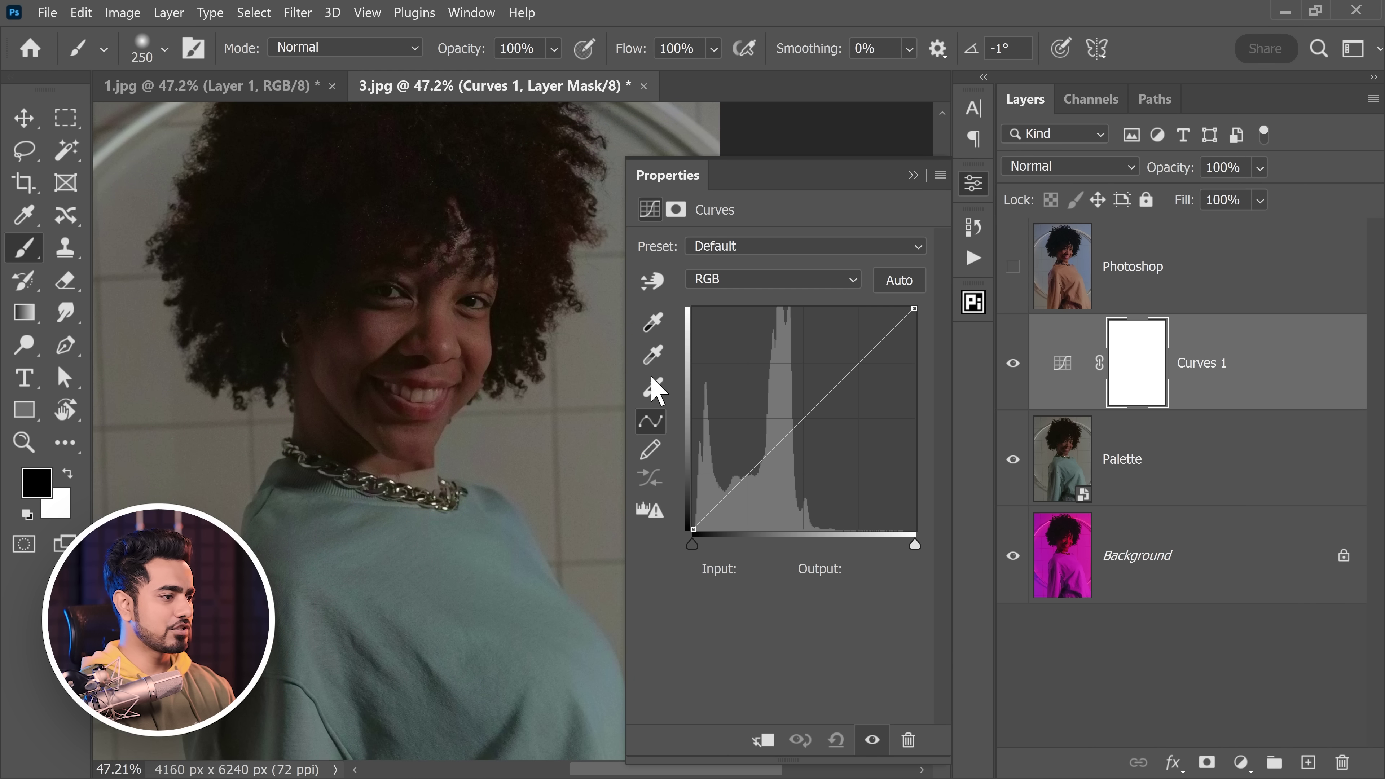
{"action": "left_click_drag", "start_coordinate": [915, 546], "coordinate": [835, 546]}
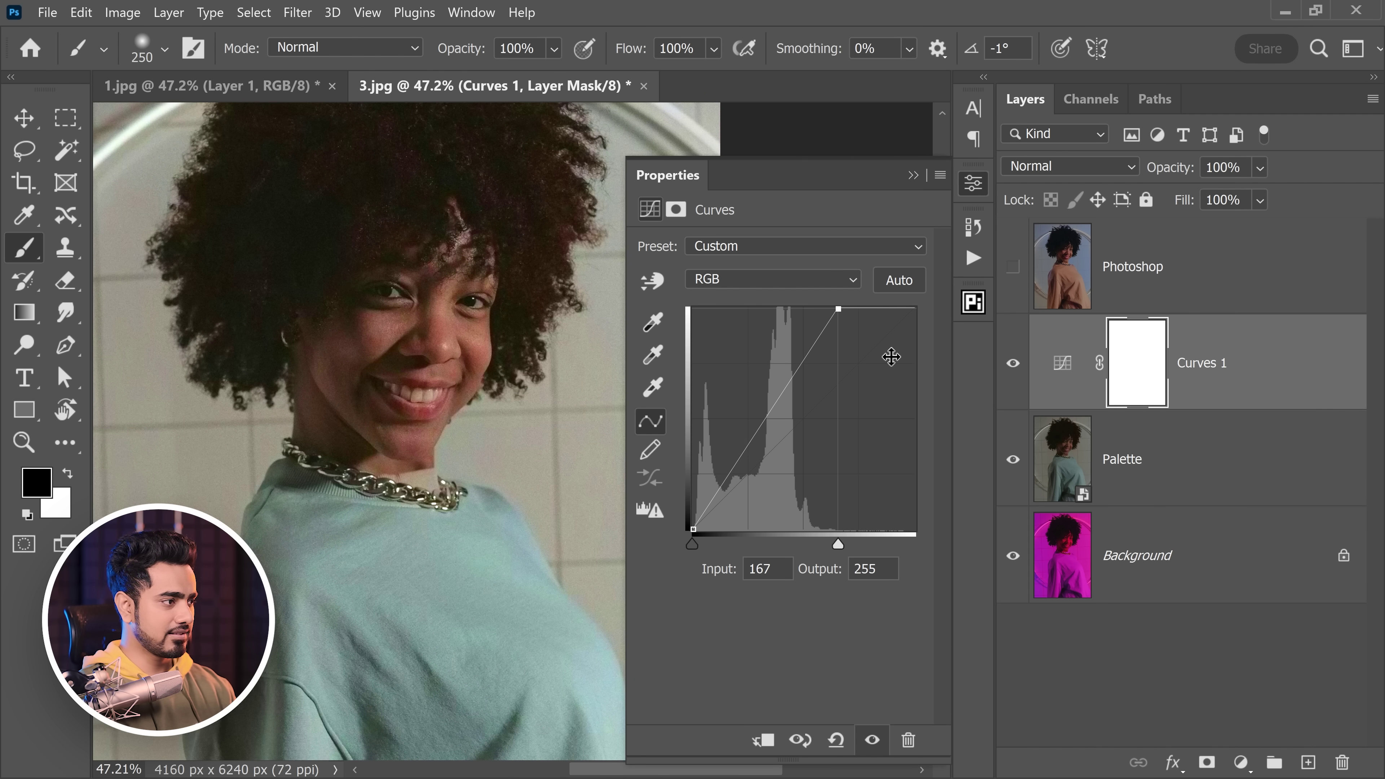
{"action": "left_click", "coordinate": [913, 177]}
{"action": "key", "text": "ctrl+0"}
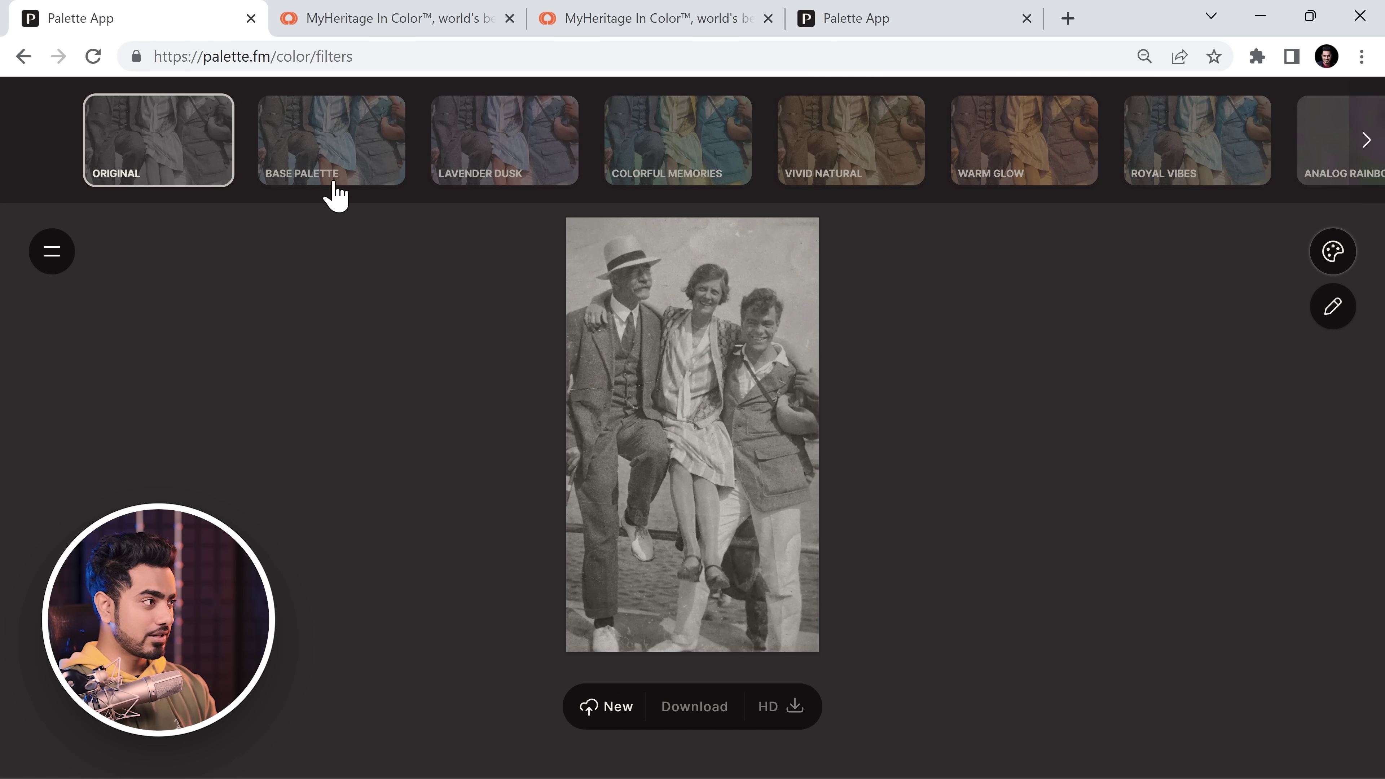
Step: Colorize the photo of three people with the Base Palette filter, and colorize 4.jpg in Photoshop with the Colorize neural filter
{"action": "left_click", "coordinate": [325, 183]}
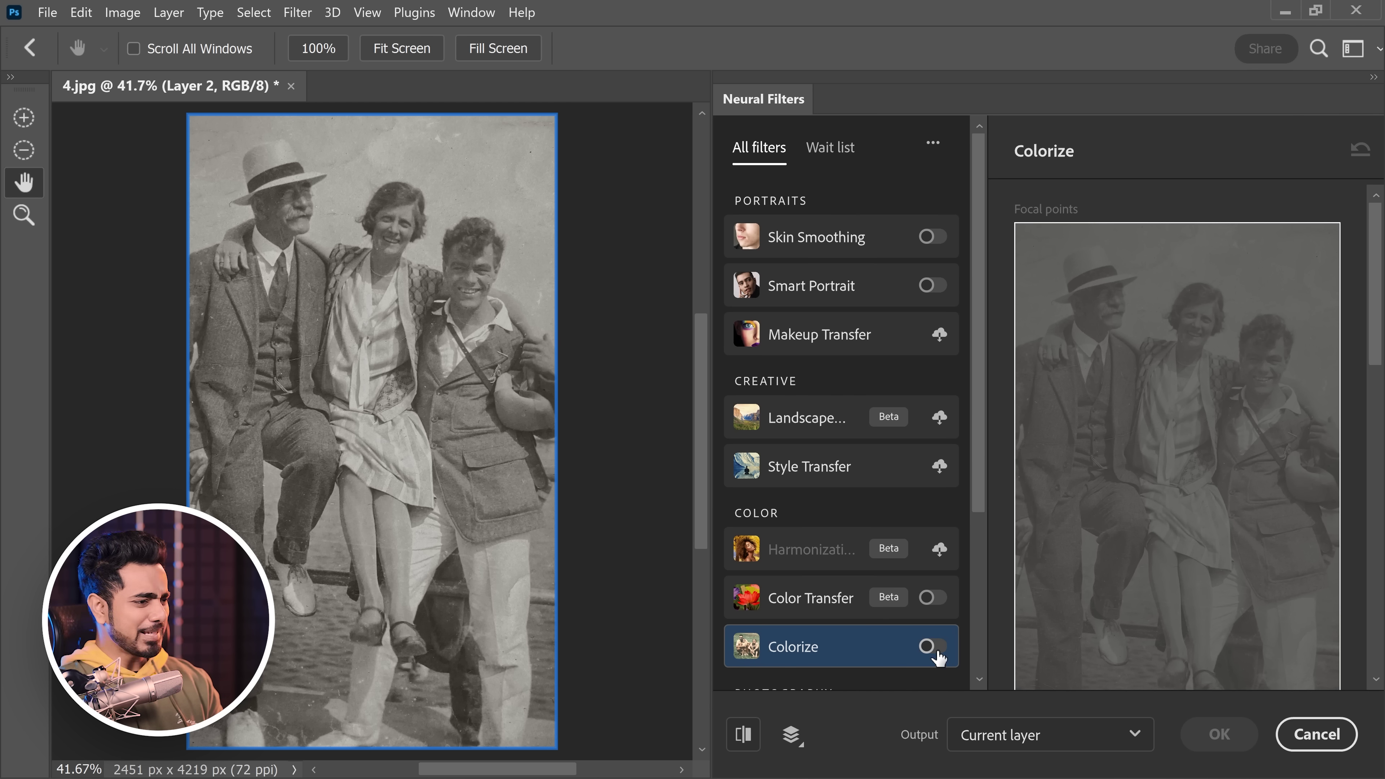
{"action": "left_click", "coordinate": [933, 647]}
{"action": "left_click_drag", "start_coordinate": [381, 515], "coordinate": [389, 555]}
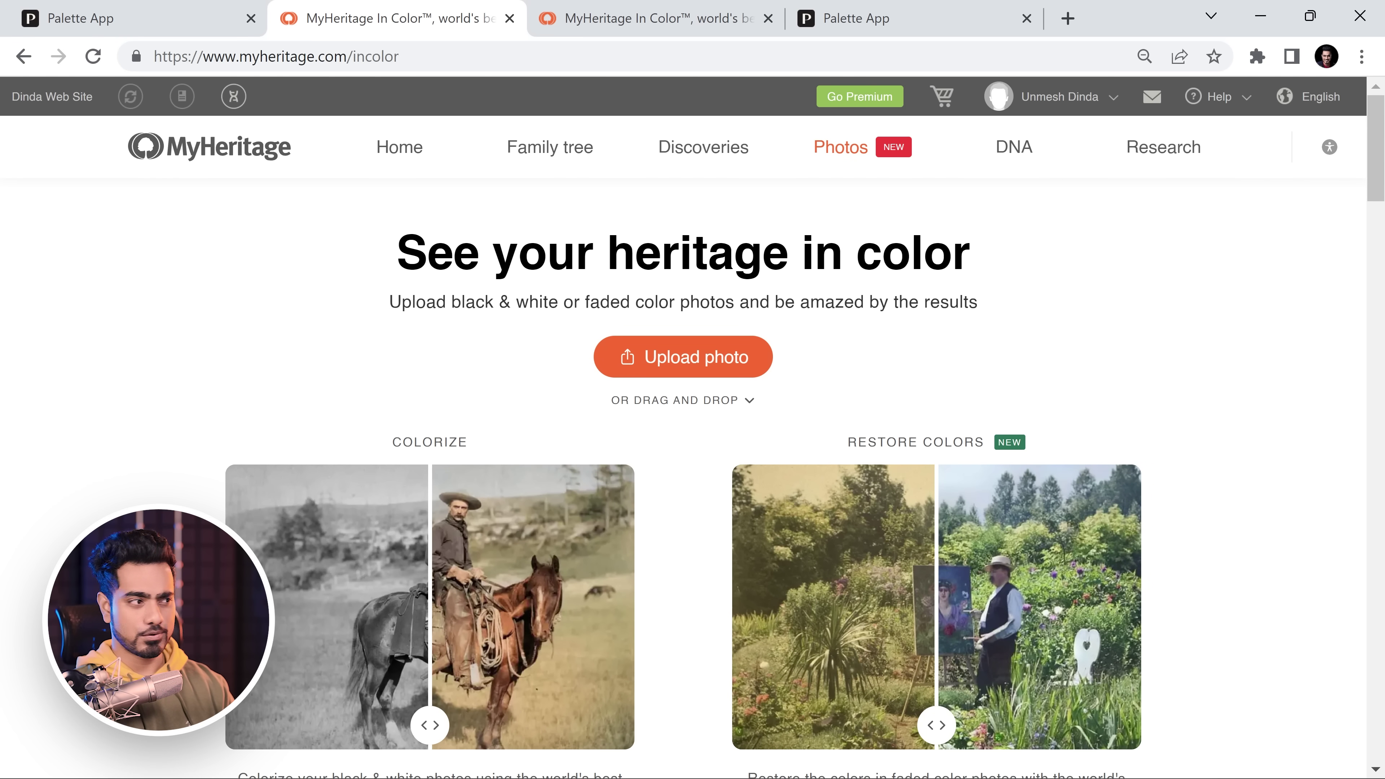
Step: Upload the photo of three people to MyHeritage In Color, reveal its full colorized result and compare it with the Palette version
{"action": "left_click", "coordinate": [688, 374]}
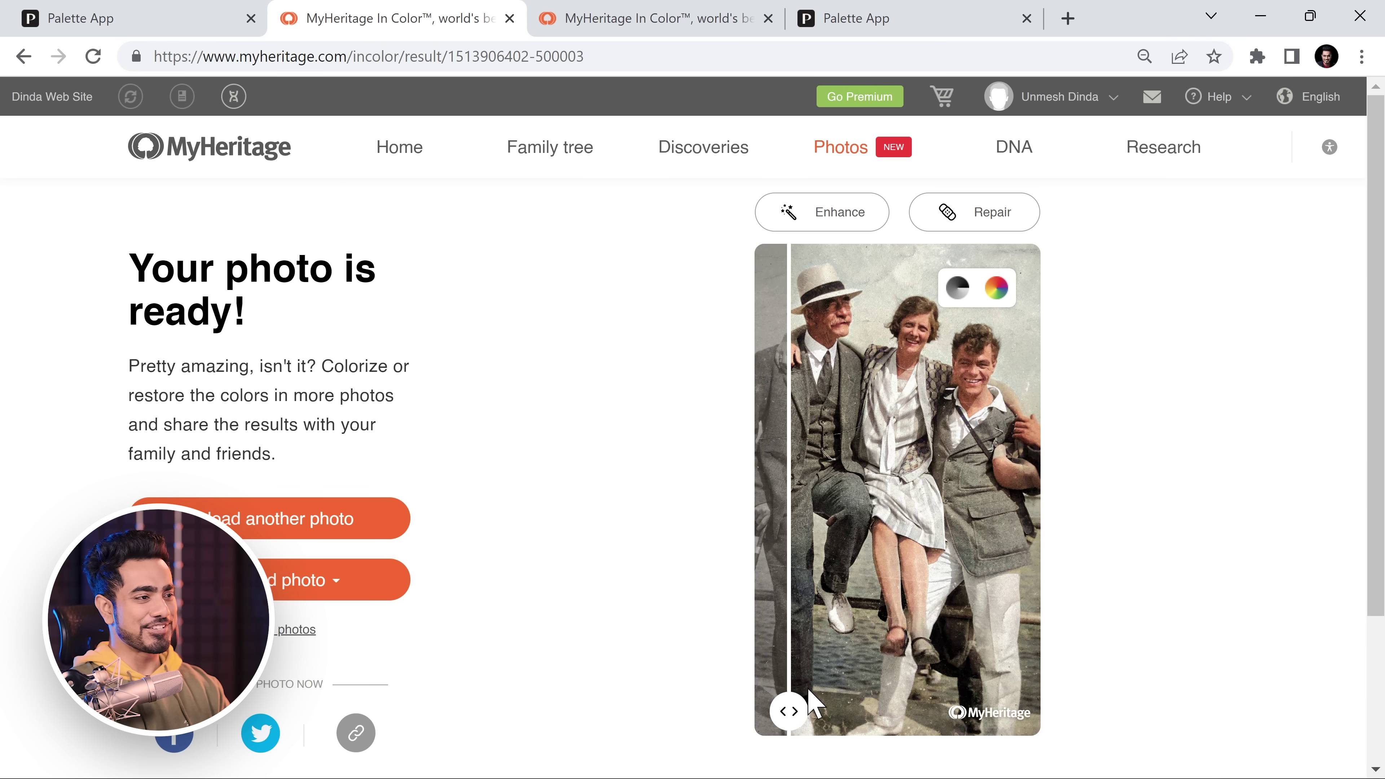
{"action": "left_click_drag", "start_coordinate": [813, 704], "coordinate": [753, 671]}
{"action": "left_click", "coordinate": [210, 18]}
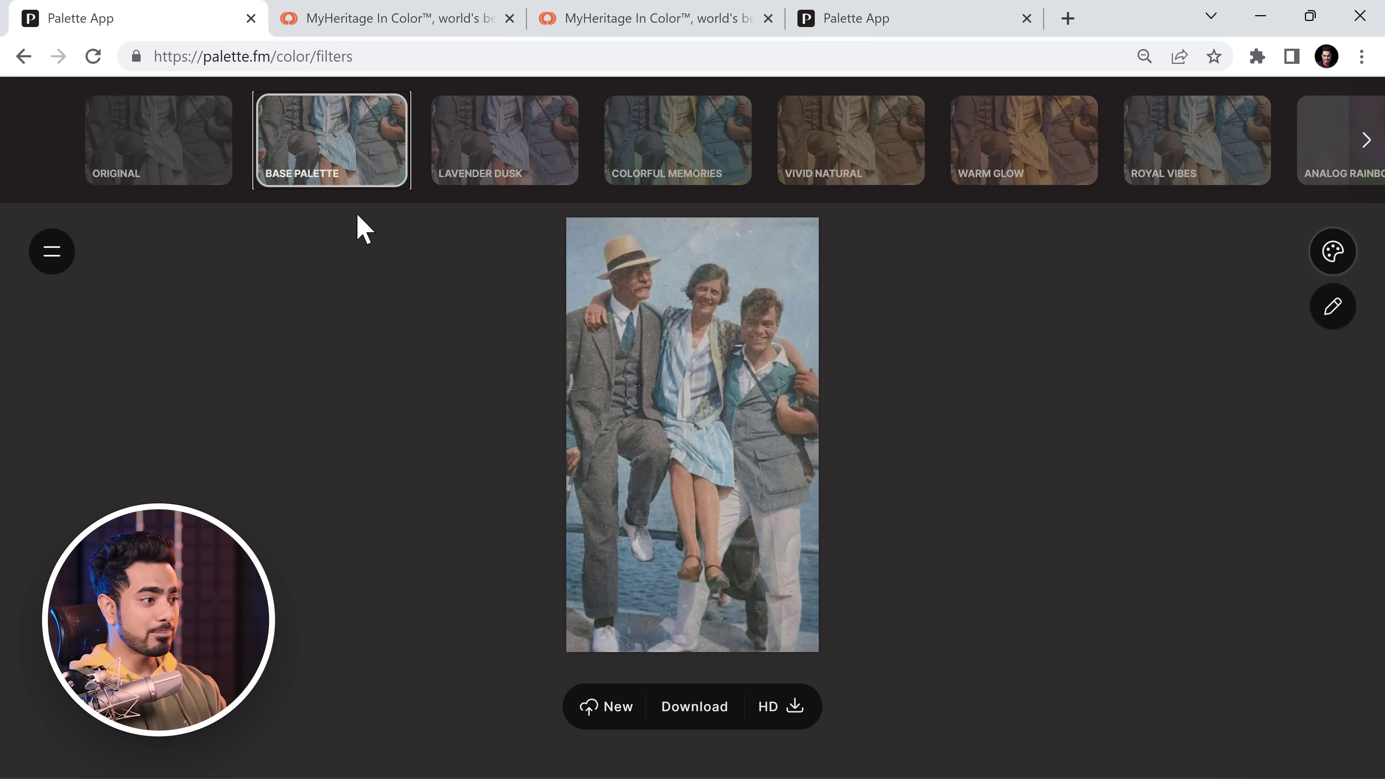
{"action": "left_click", "coordinate": [381, 19]}
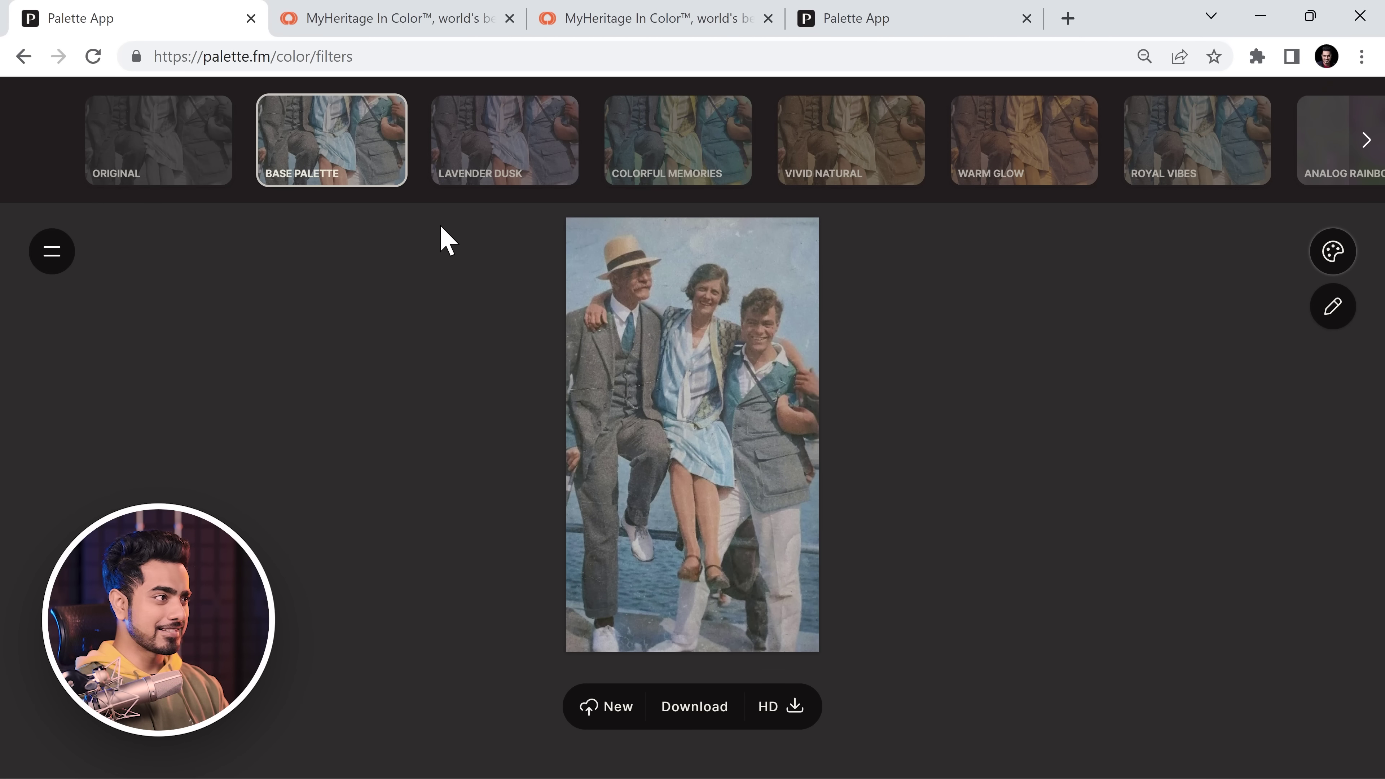
Step: Preview the Lavender Dusk, Colorful Memories, Vivid Natural and Warm Glow filters on the photo of three people in Palette
{"action": "left_click", "coordinate": [494, 155]}
{"action": "left_click", "coordinate": [680, 154]}
{"action": "left_click", "coordinate": [887, 149]}
{"action": "left_click", "coordinate": [1009, 150]}
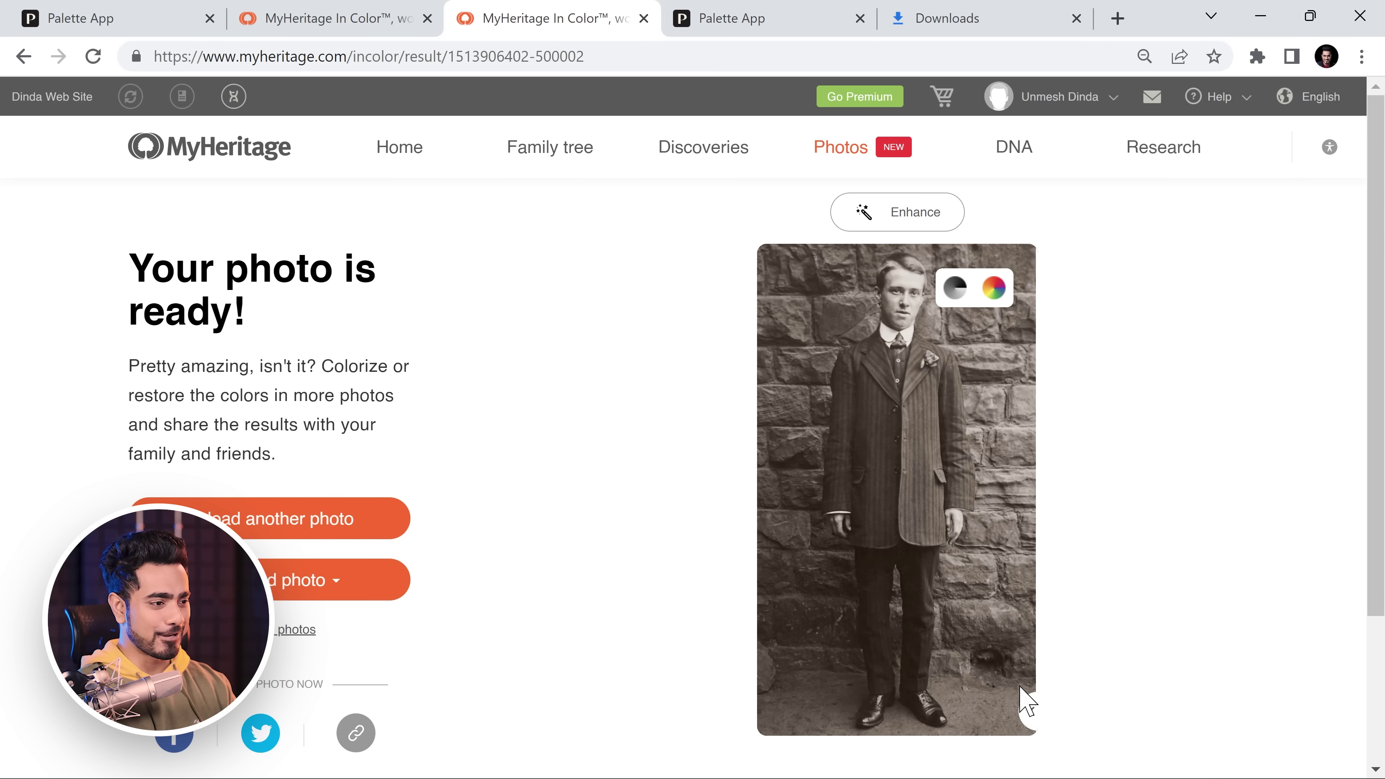
Step: Reveal the colorized version of the standing man's portrait in MyHeritage In Color with the comparison slider
{"action": "left_click_drag", "start_coordinate": [1030, 713], "coordinate": [774, 711]}
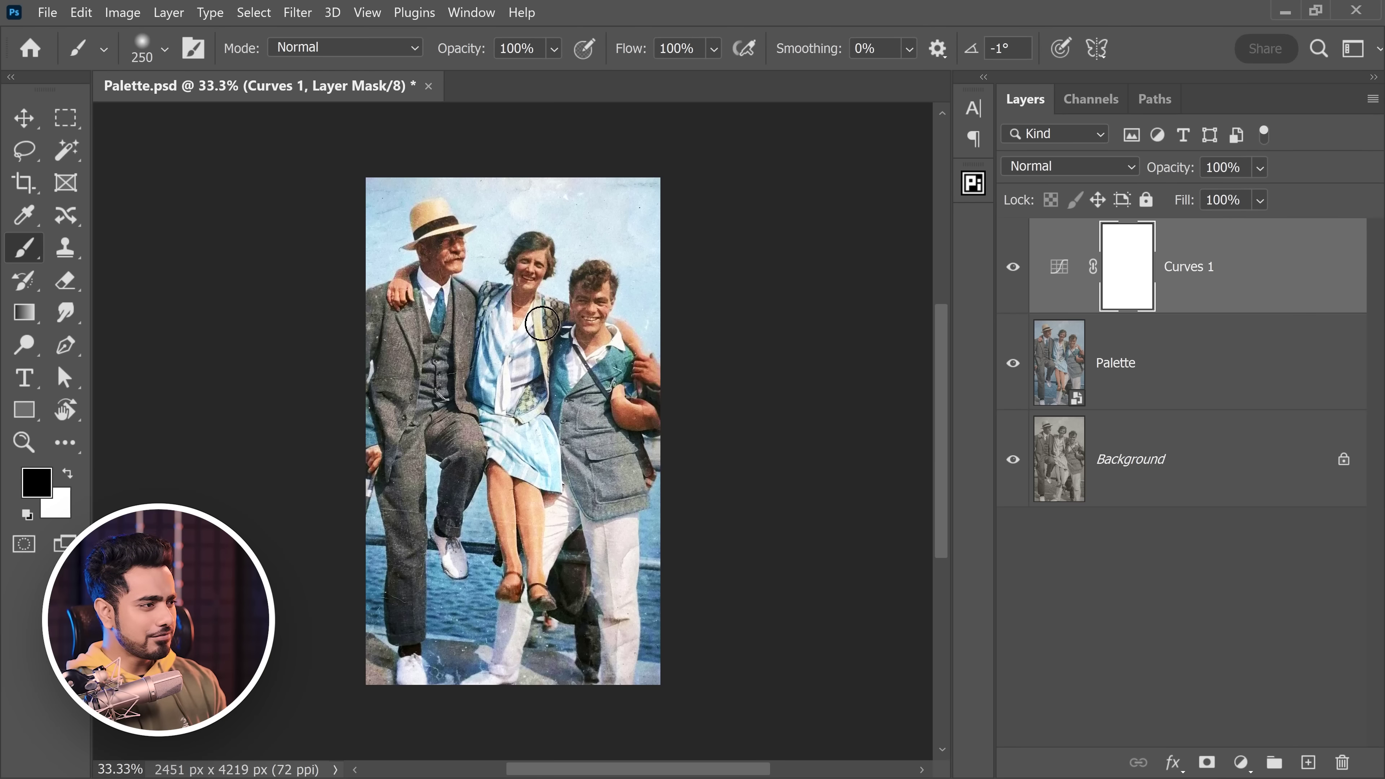
Step: Switch to Palette.psd in Photoshop and examine the three people's faces and the sky up close
{"action": "scroll", "coordinate": [587, 354], "scroll_direction": "up", "scroll_amount": 5}
{"action": "left_click_drag", "start_coordinate": [586, 354], "coordinate": [601, 387]}
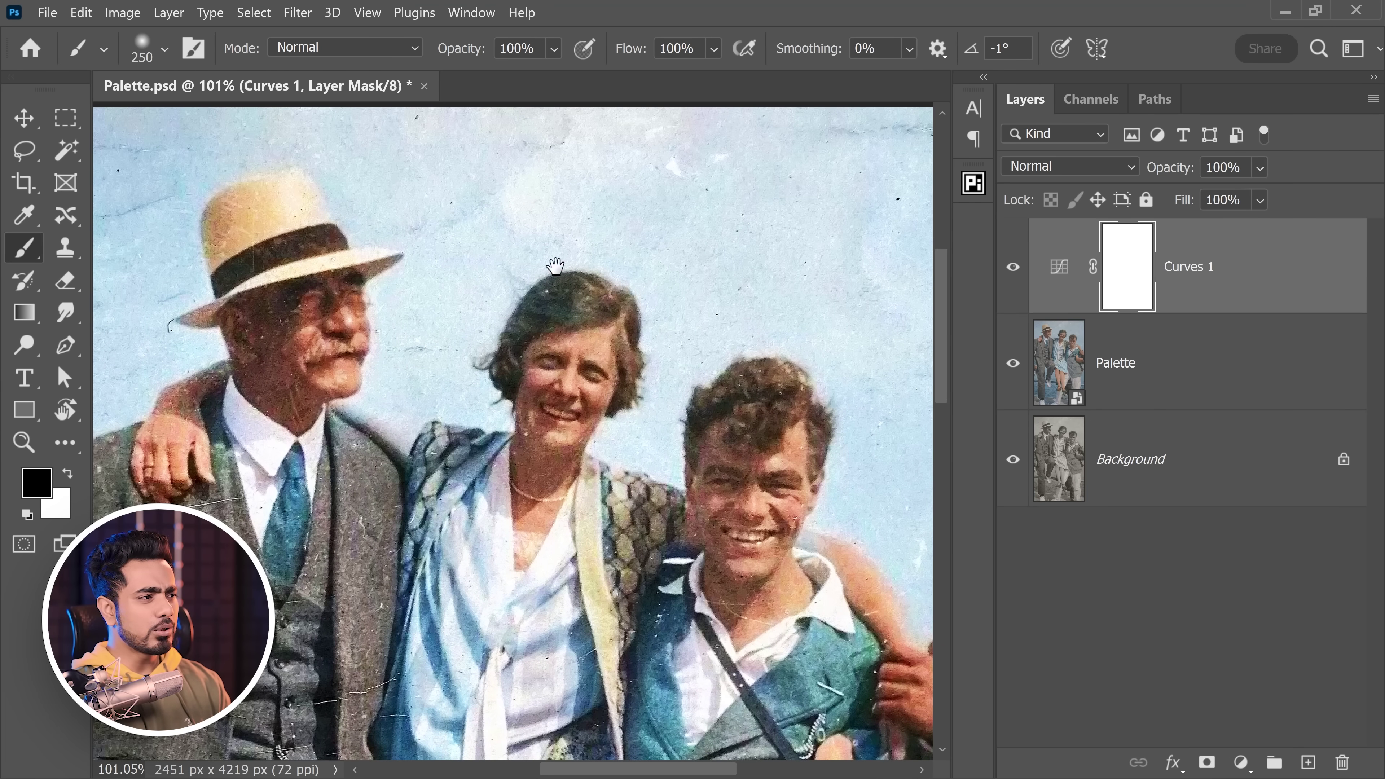
Step: Stamp all visible layers into a new layer named Restore above the Curves 1 layer
{"action": "left_click_drag", "start_coordinate": [231, 483], "coordinate": [347, 484]}
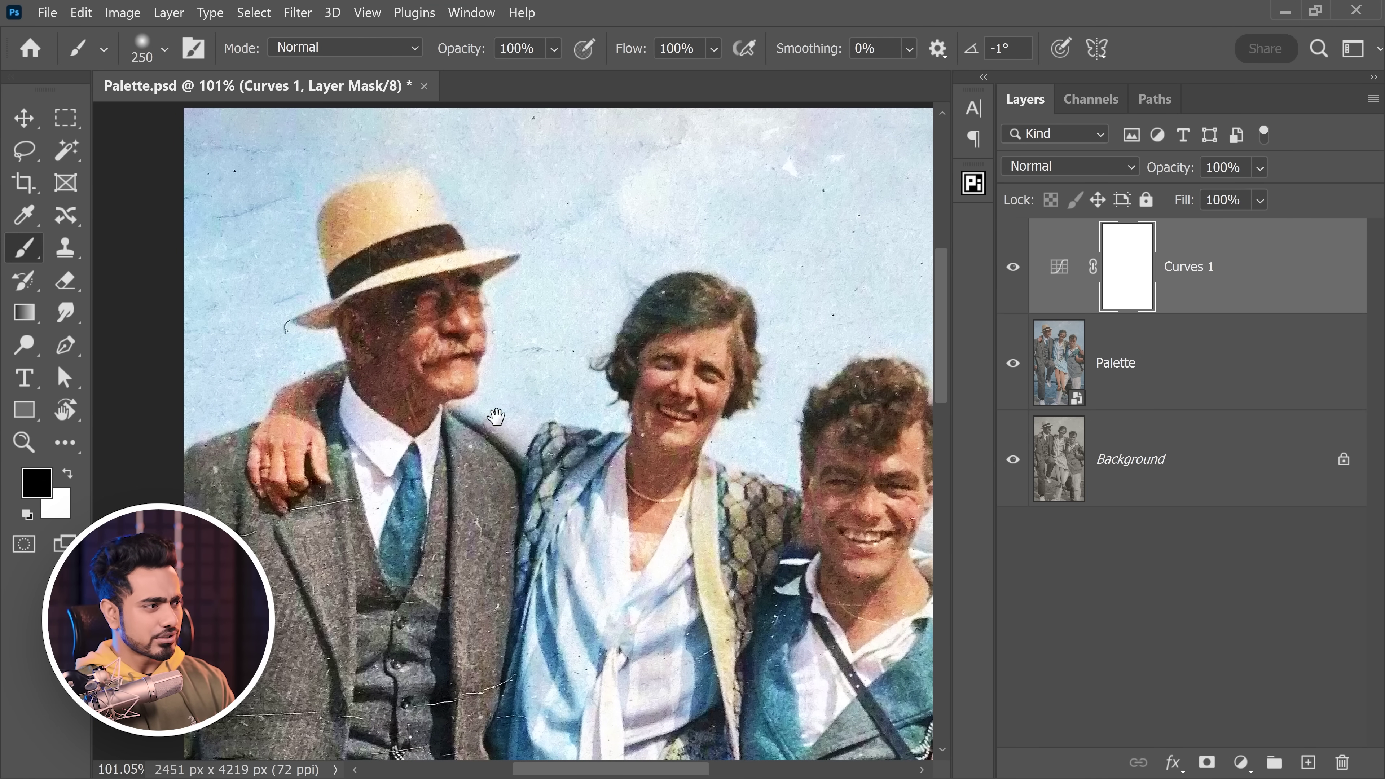
{"action": "scroll", "coordinate": [491, 333], "scroll_direction": "up", "scroll_amount": 5}
{"action": "scroll", "coordinate": [545, 349], "scroll_direction": "down", "scroll_amount": 4}
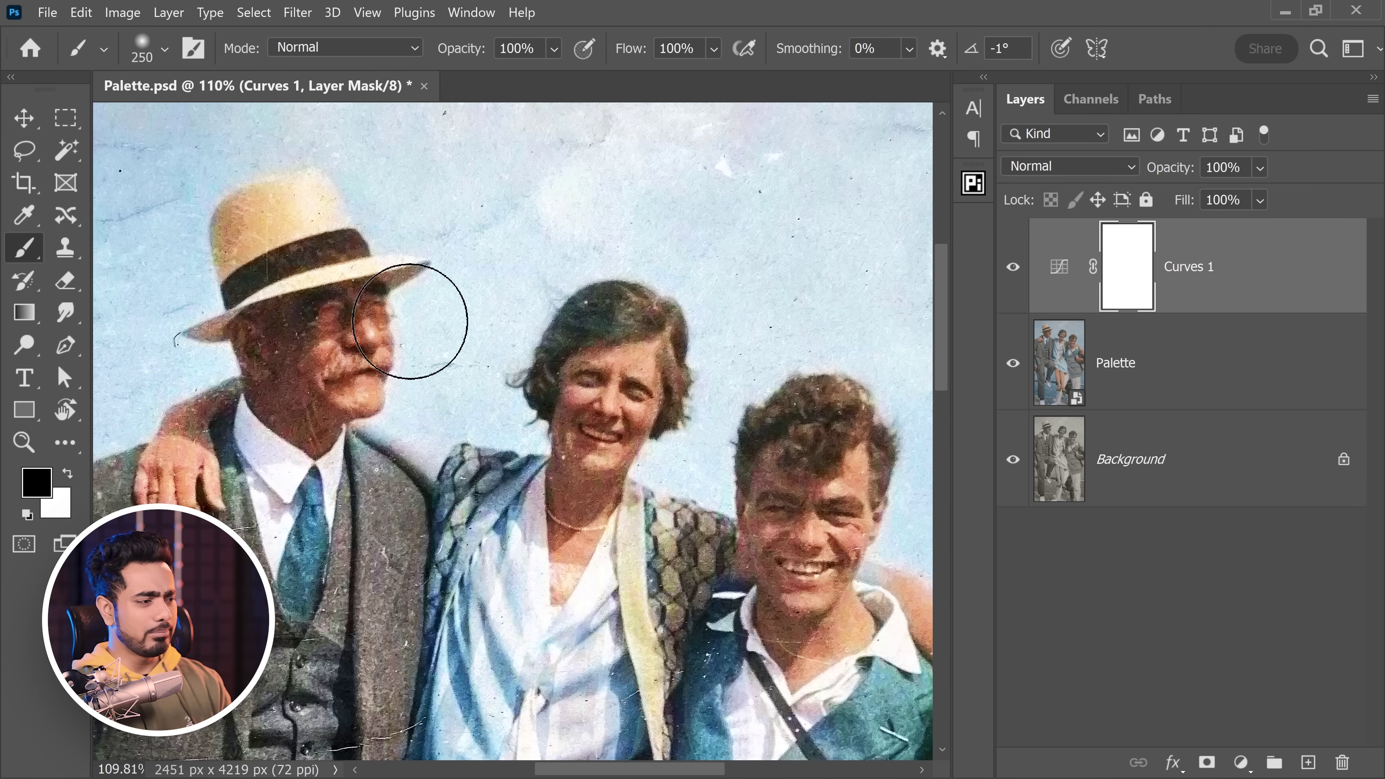
{"action": "key", "text": "ctrl+0"}
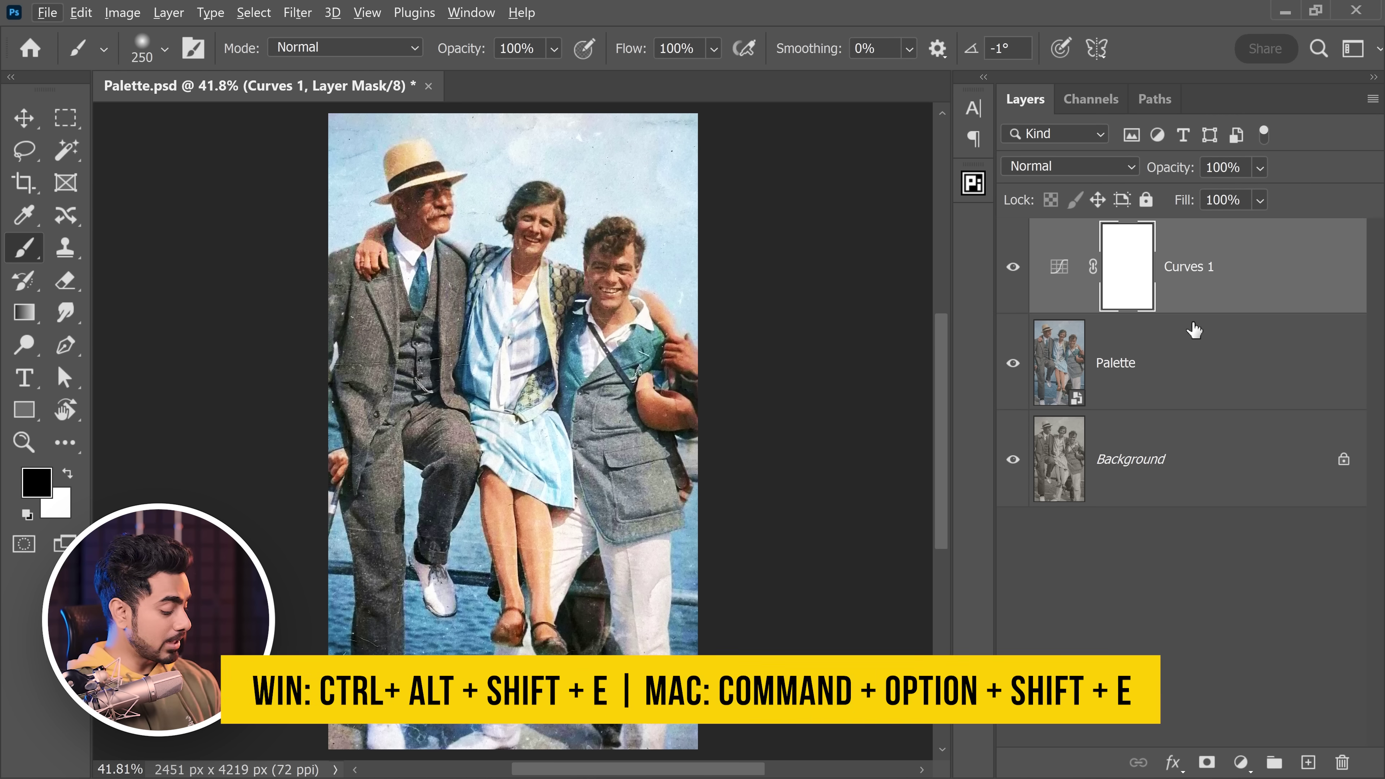
{"action": "key", "text": "ctrl+alt+shift+e"}
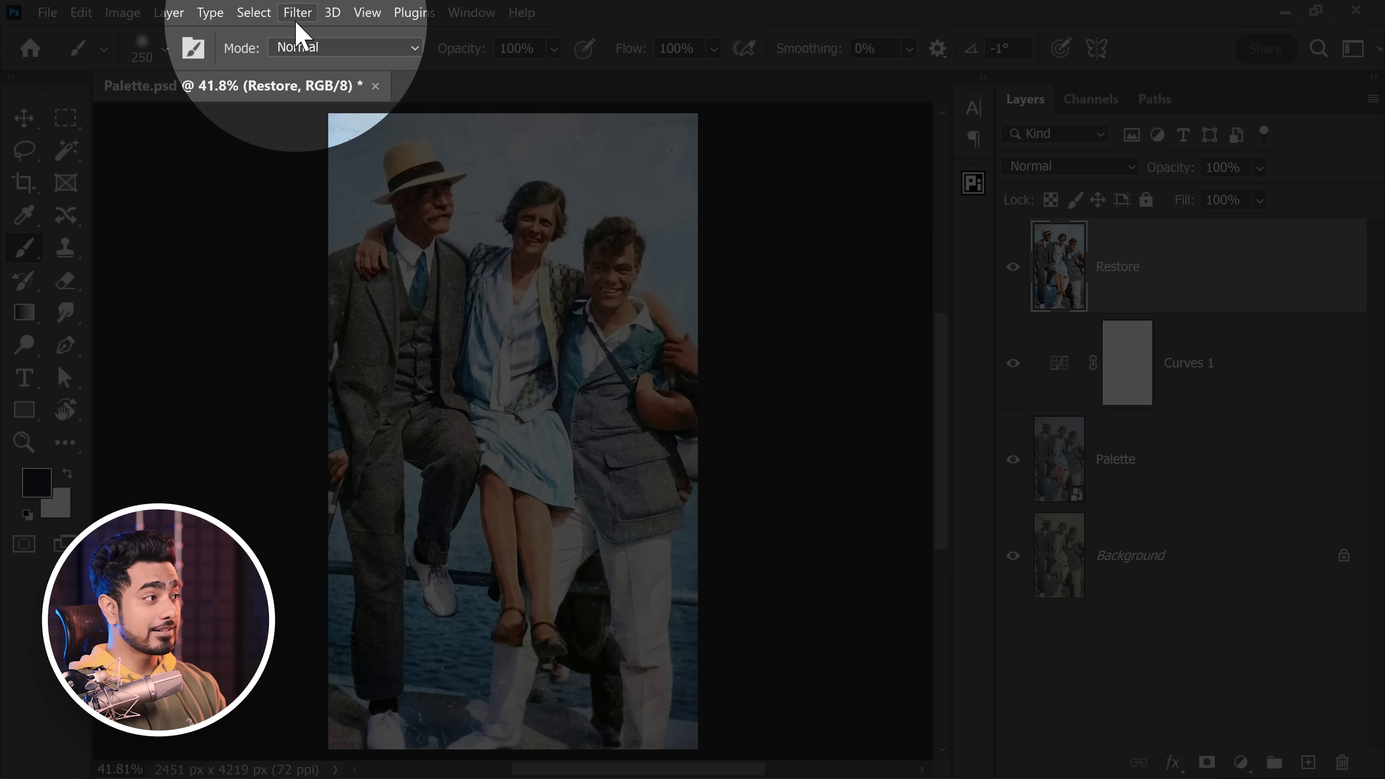
Step: Convert the Restore layer to a smart object for re-editable smart filters
{"action": "left_click", "coordinate": [297, 12]}
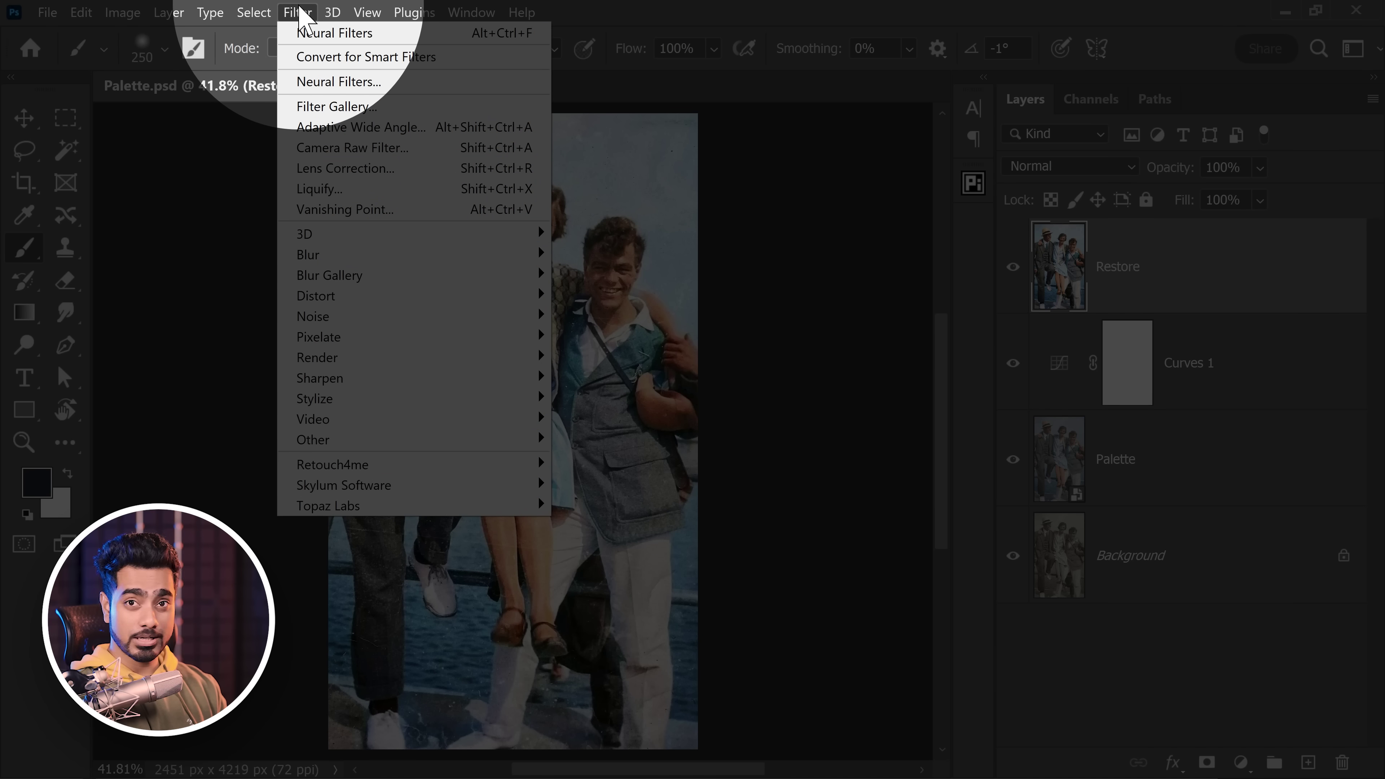
{"action": "left_click", "coordinate": [321, 56]}
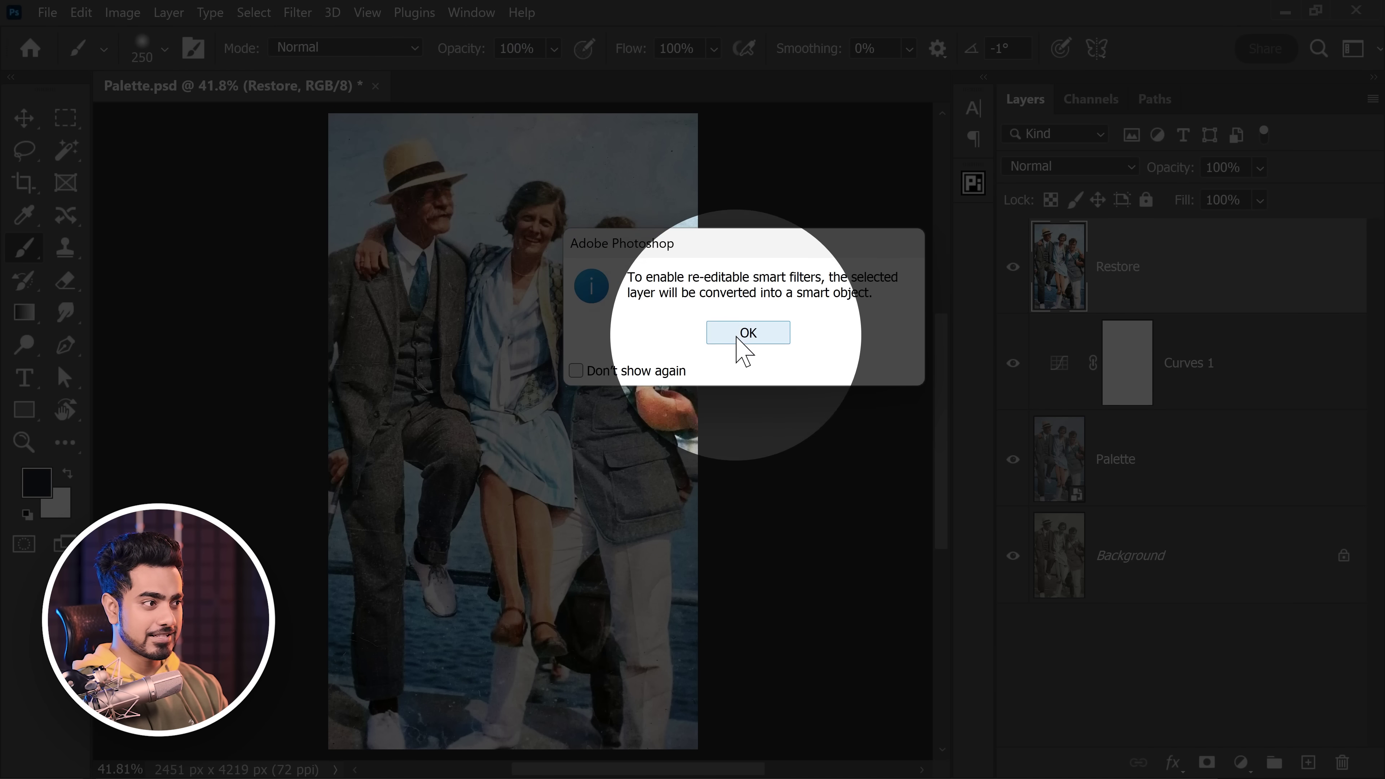
{"action": "left_click", "coordinate": [739, 335]}
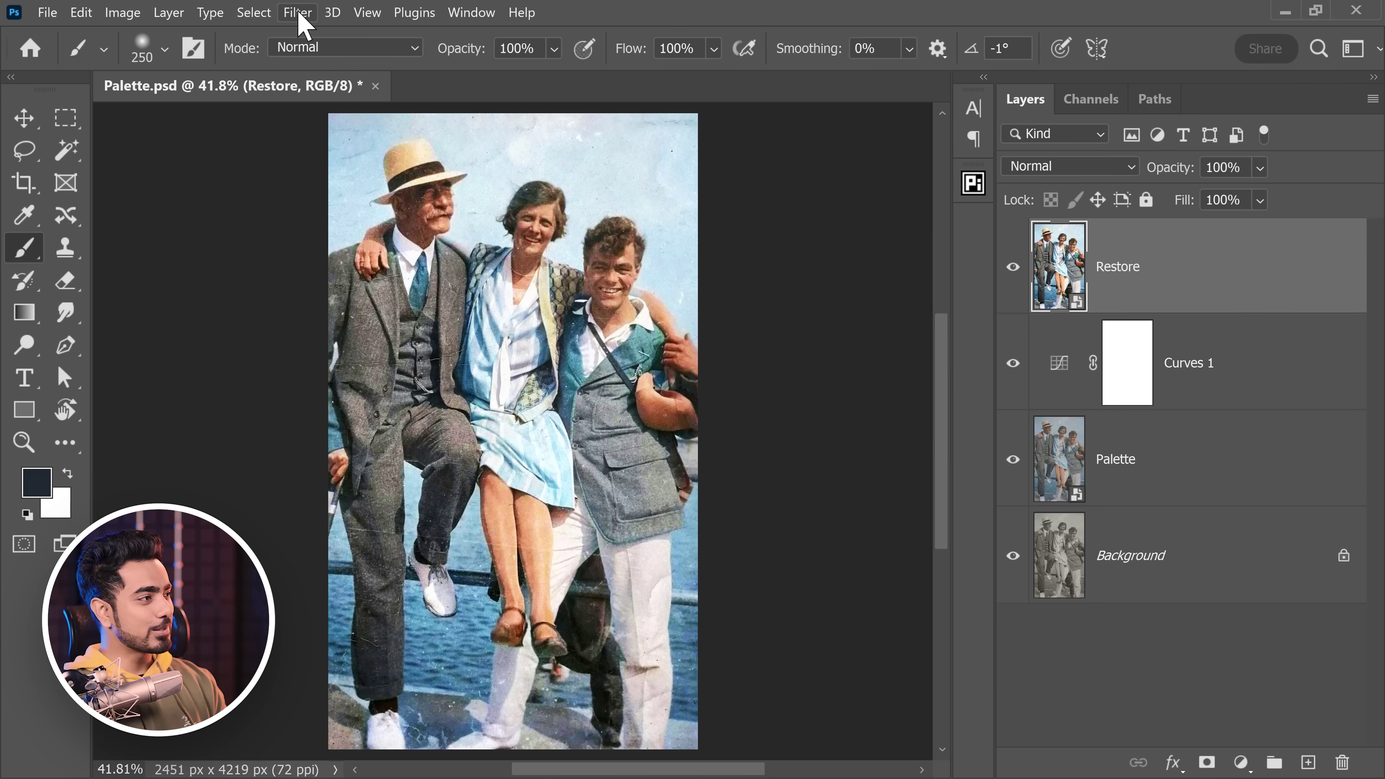
Step: Enable the Photo Restoration neural filter on the Restore layer with photo enhancement 31, enhance face 100 and scratch reduction 36
{"action": "left_click", "coordinate": [299, 12]}
{"action": "left_click", "coordinate": [401, 82]}
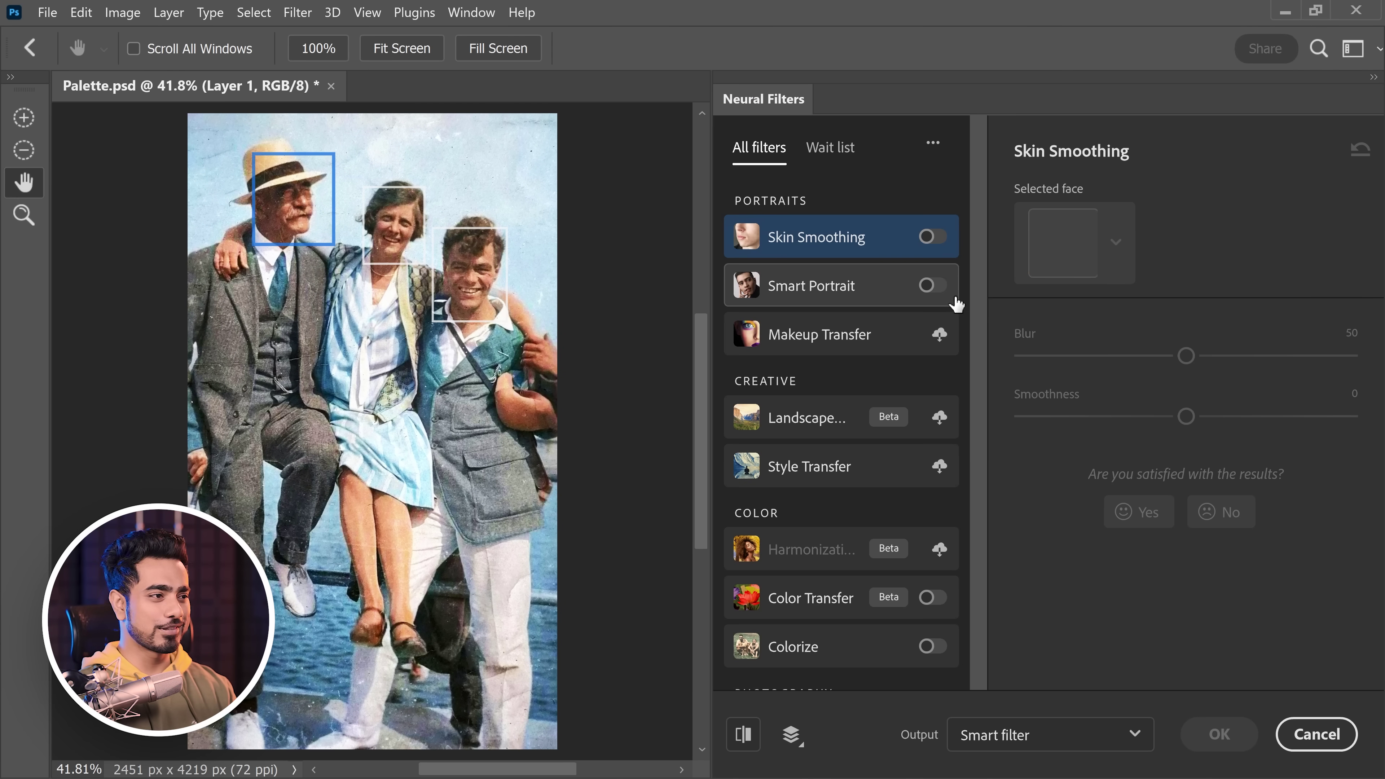
{"action": "scroll", "coordinate": [960, 518], "scroll_direction": "down", "scroll_amount": 5}
{"action": "left_click", "coordinate": [934, 670]}
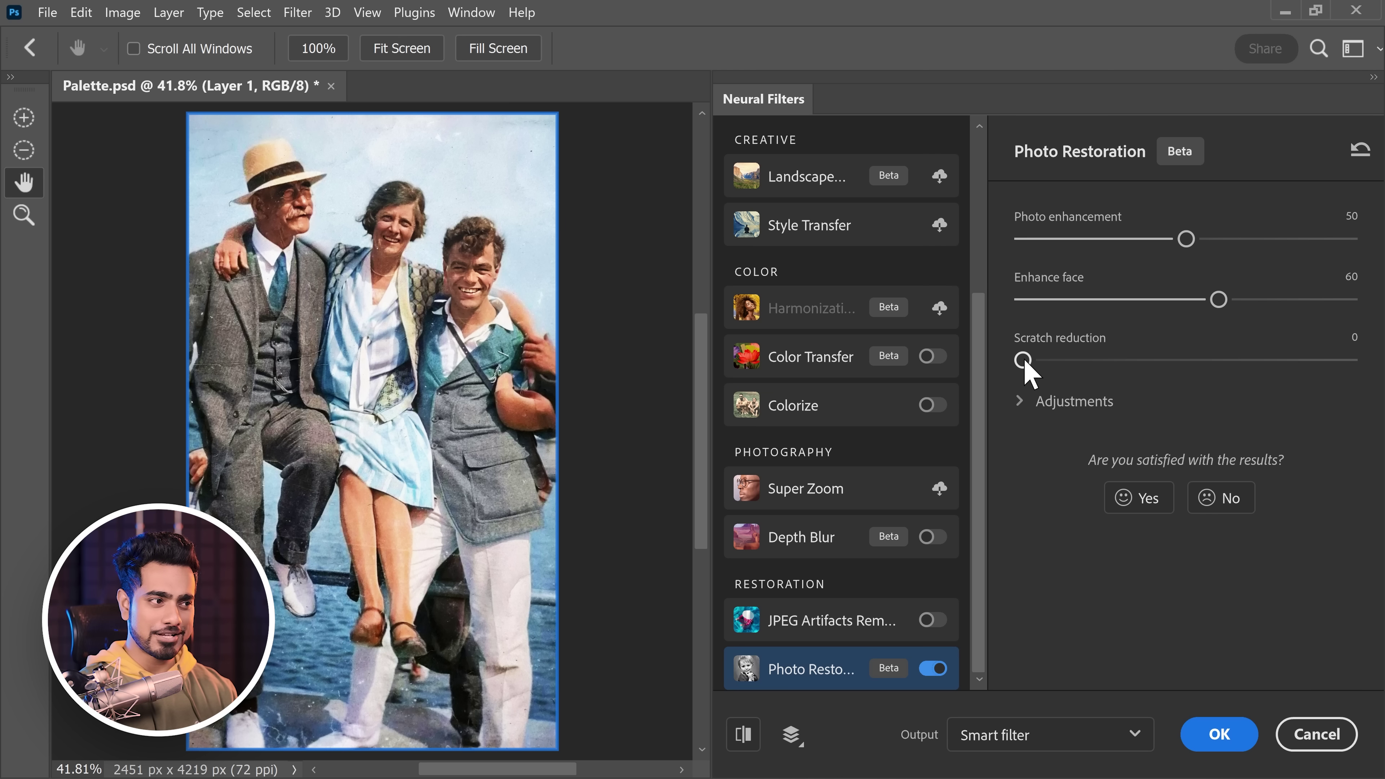
{"action": "left_click", "coordinate": [1157, 360]}
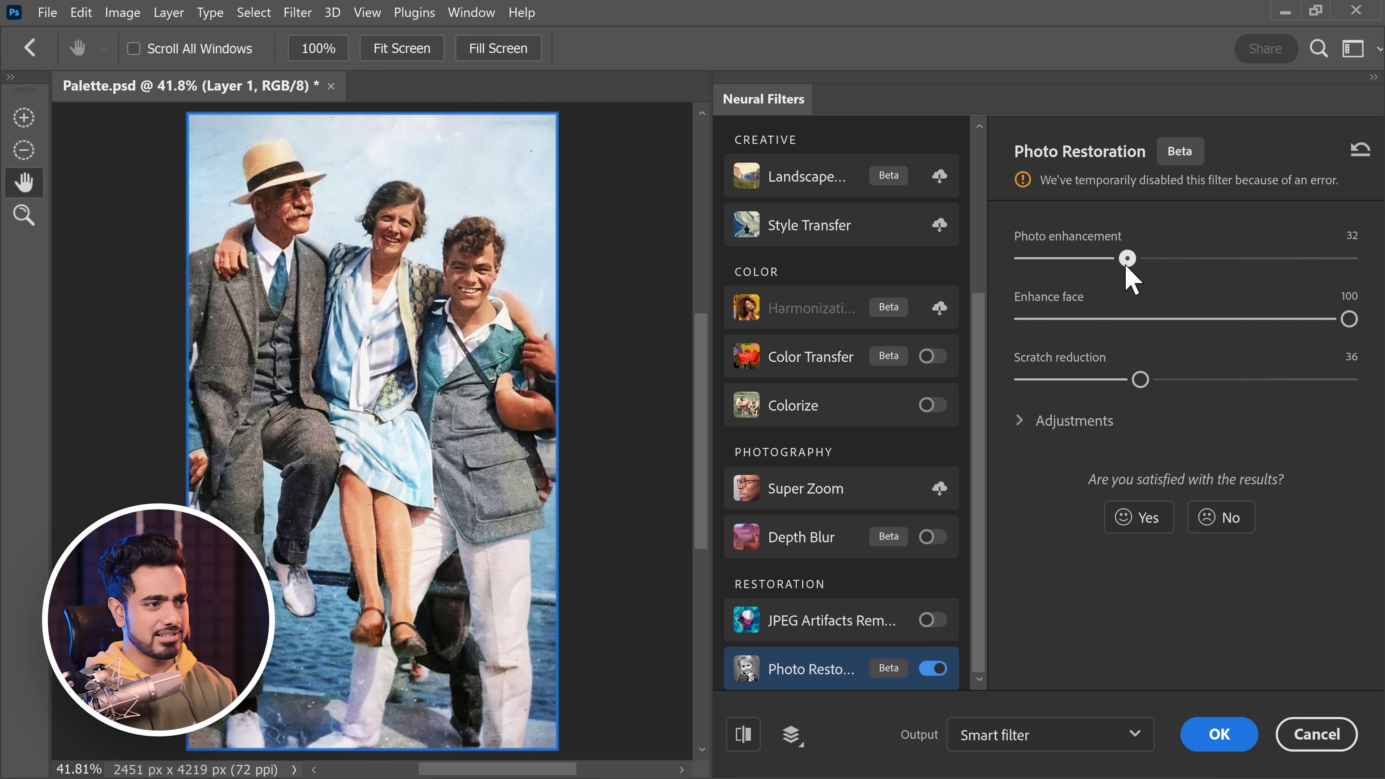
{"action": "left_click_drag", "start_coordinate": [1128, 266], "coordinate": [1121, 266]}
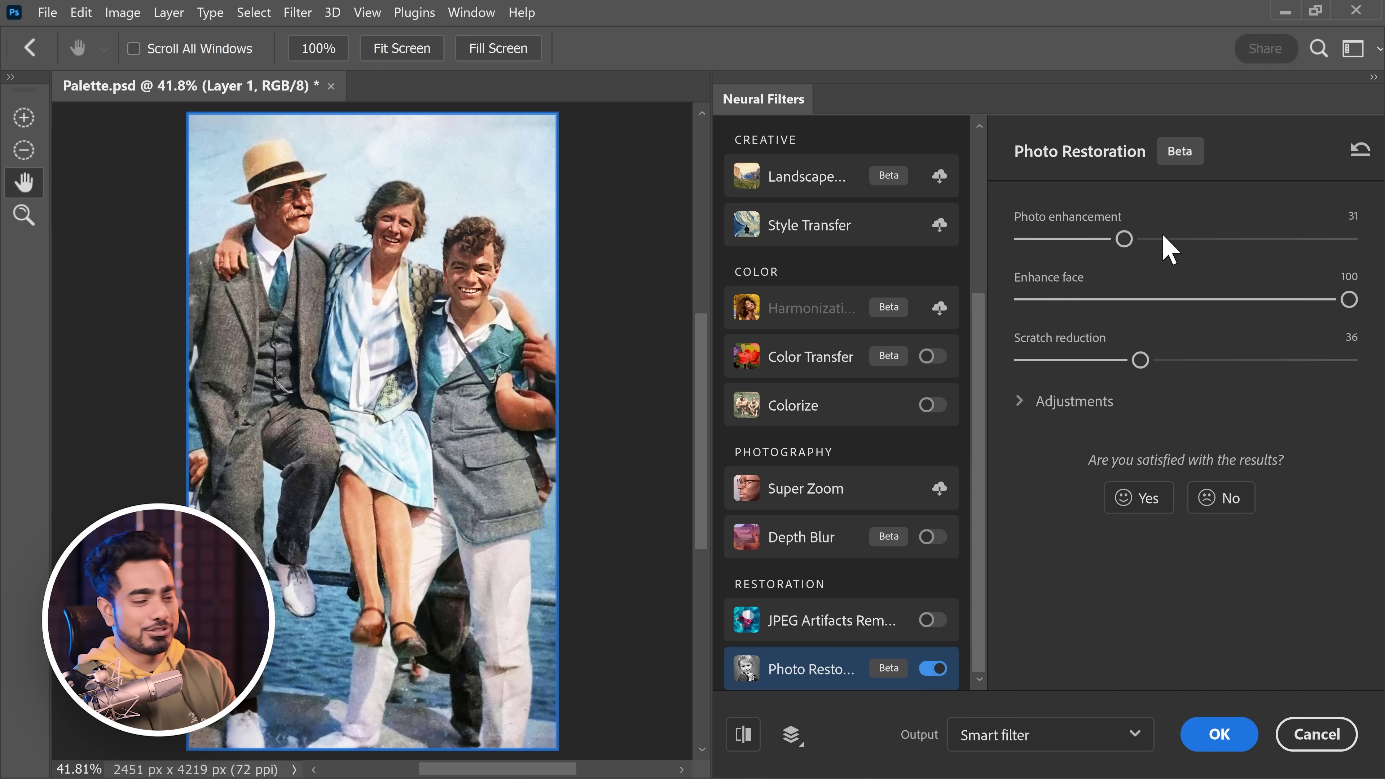
Step: Compare the three people's faces and the sky up close with and without the photo restoration
{"action": "key", "text": "ctrl+plus"}
{"action": "key", "text": "ctrl+plus"}
{"action": "key", "text": "ctrl+plus"}
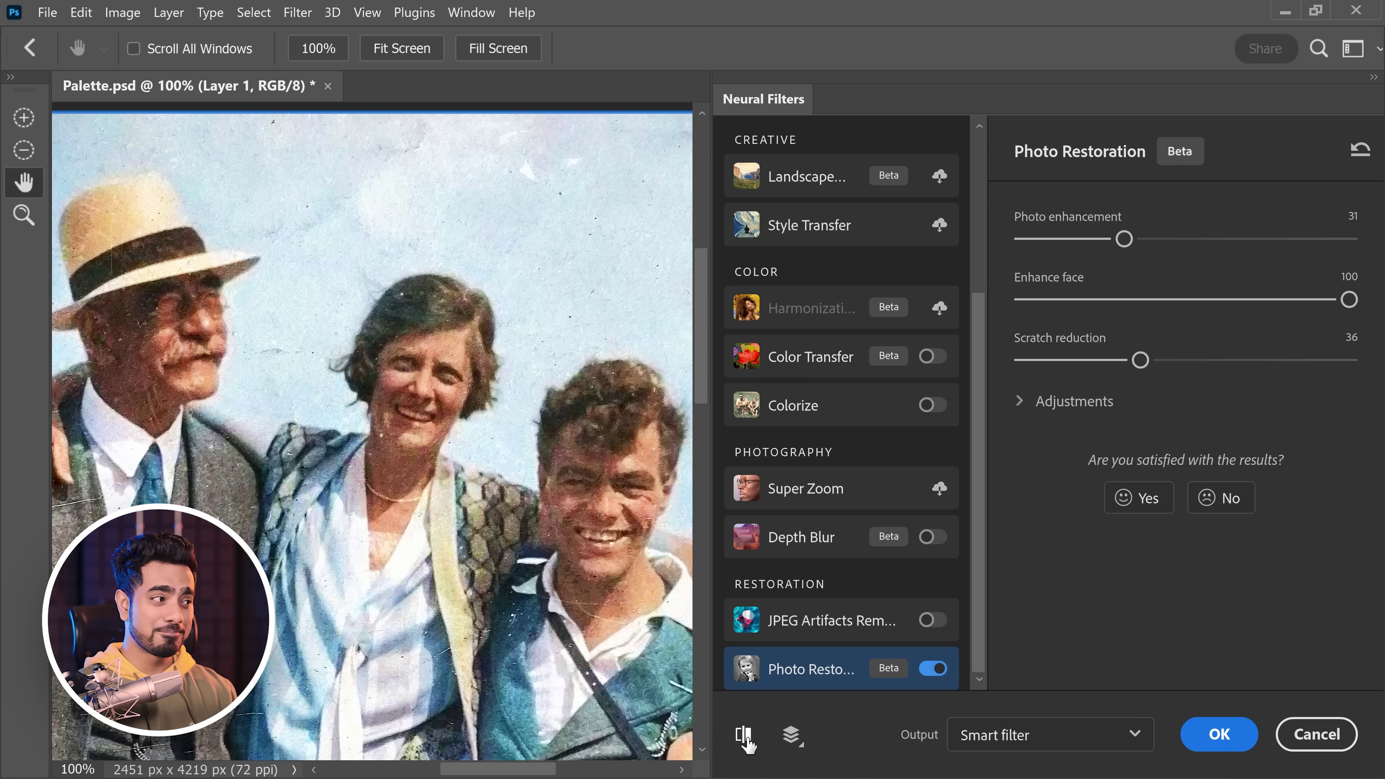
{"action": "left_click", "coordinate": [754, 742]}
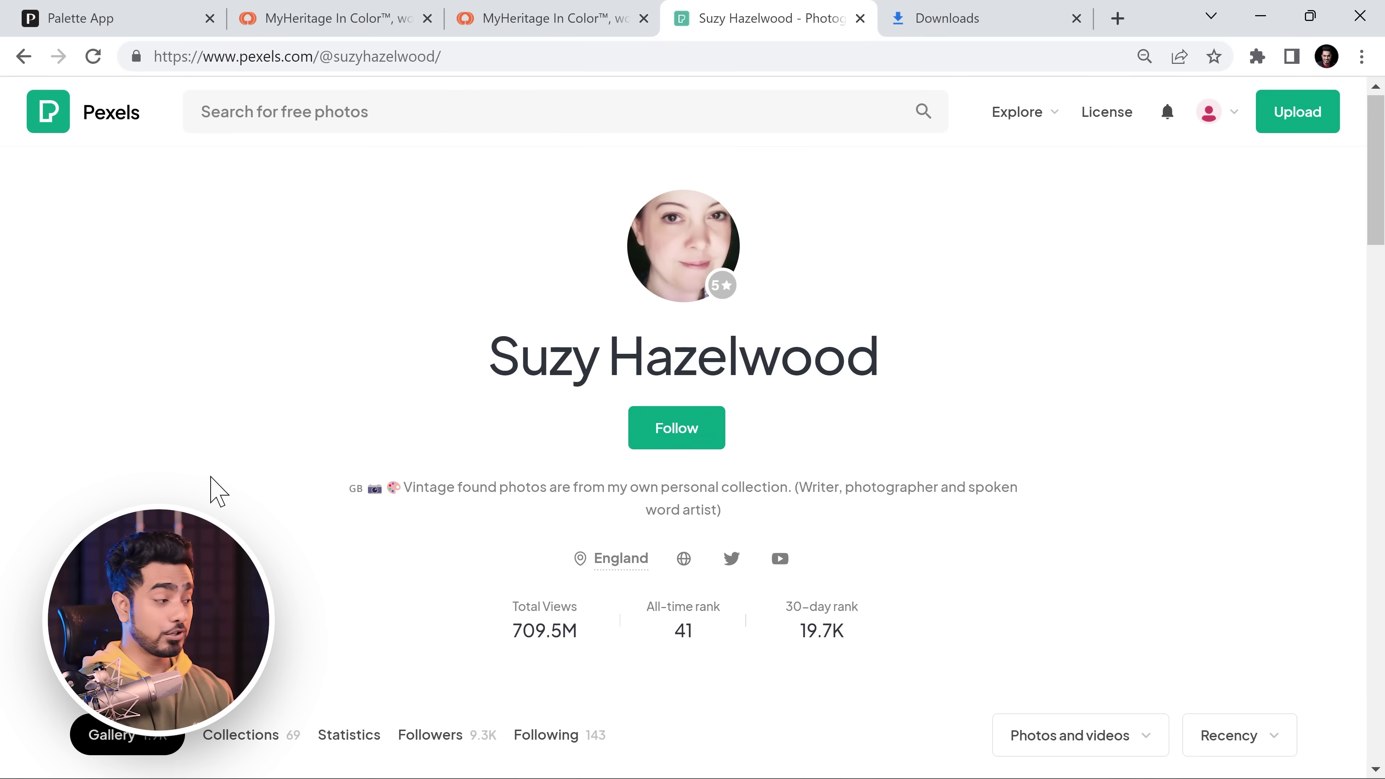
Step: Open the Vintage Found Photos collection from the photographer's Pexels profile and browse its old photographs
{"action": "scroll", "coordinate": [214, 491], "scroll_direction": "down", "scroll_amount": 5}
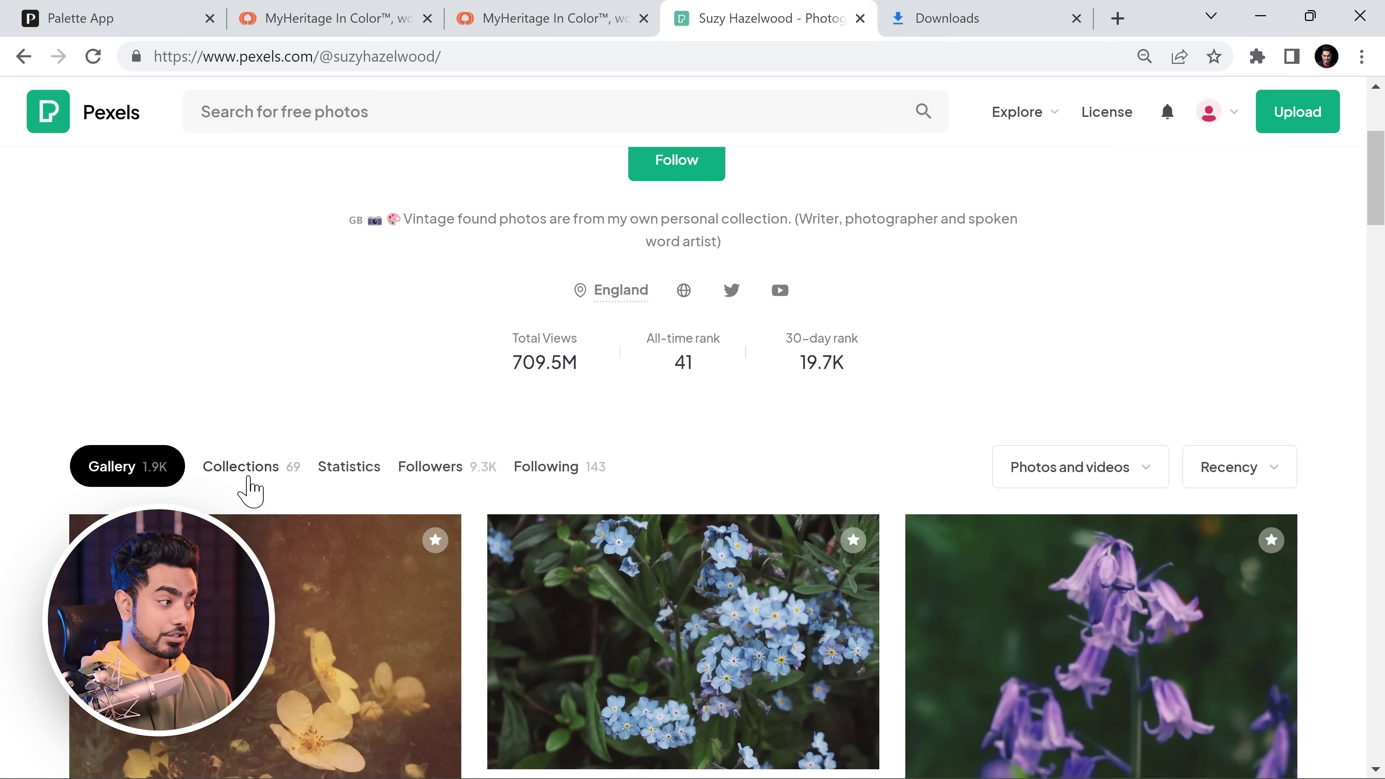
{"action": "left_click", "coordinate": [243, 470]}
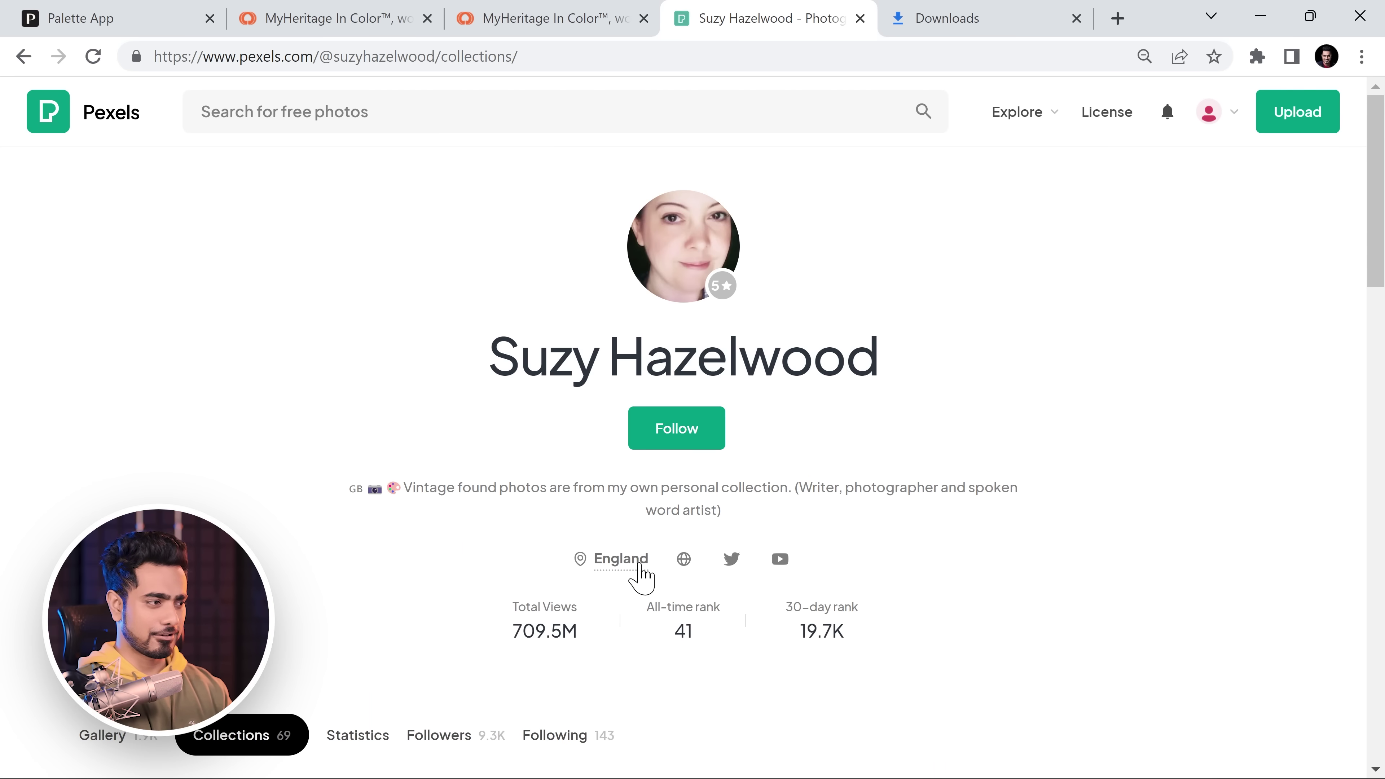
{"action": "scroll", "coordinate": [641, 562], "scroll_direction": "down", "scroll_amount": 15}
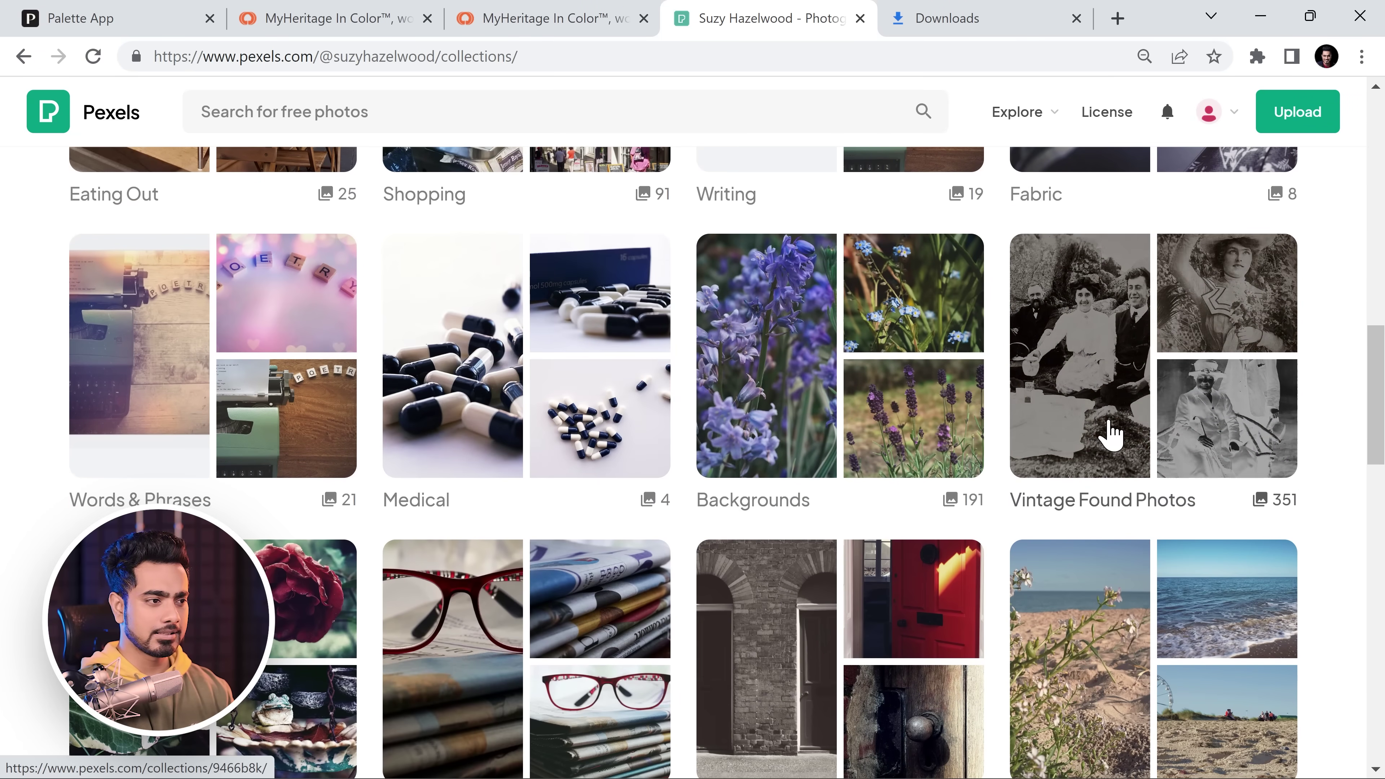
{"action": "left_click", "coordinate": [1091, 453]}
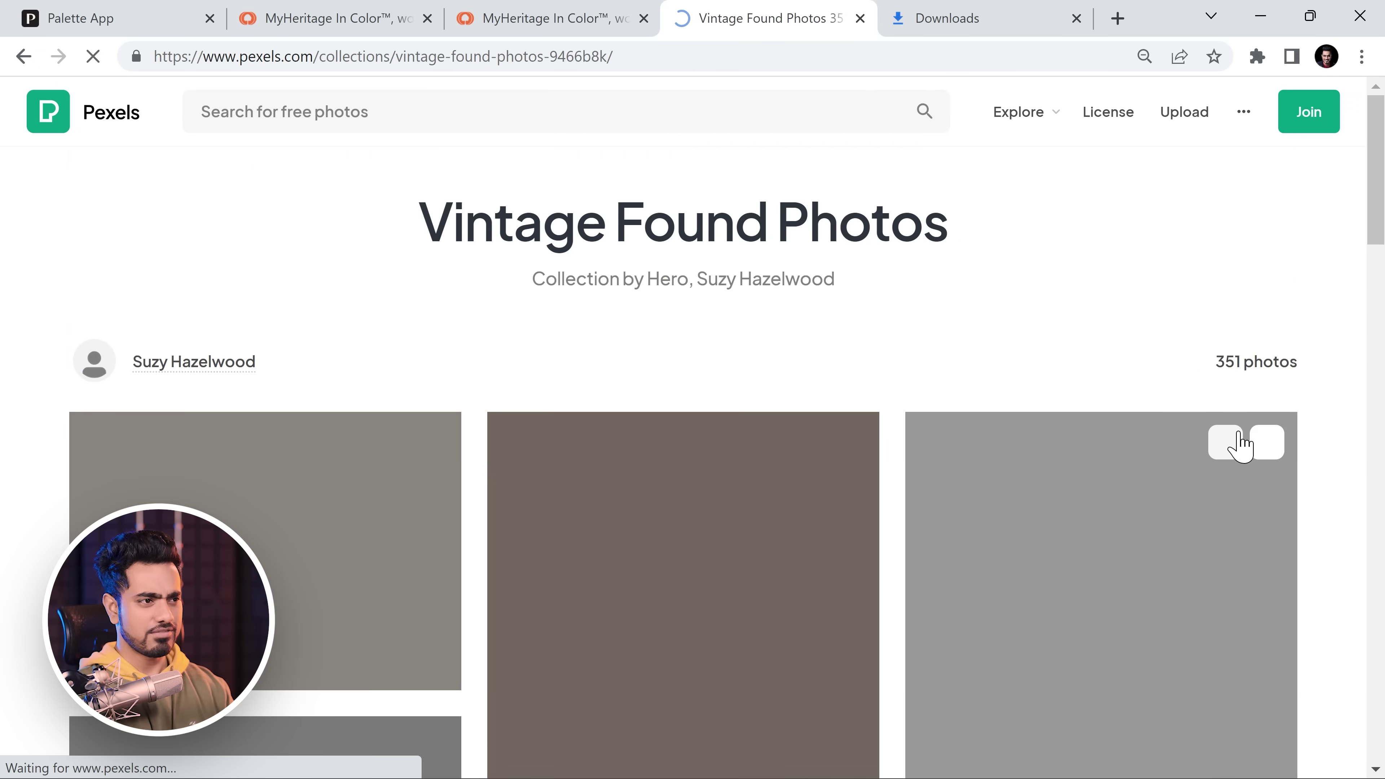
{"action": "scroll", "coordinate": [897, 496], "scroll_direction": "down", "scroll_amount": 15}
{"action": "scroll", "coordinate": [897, 497], "scroll_direction": "down", "scroll_amount": 10}
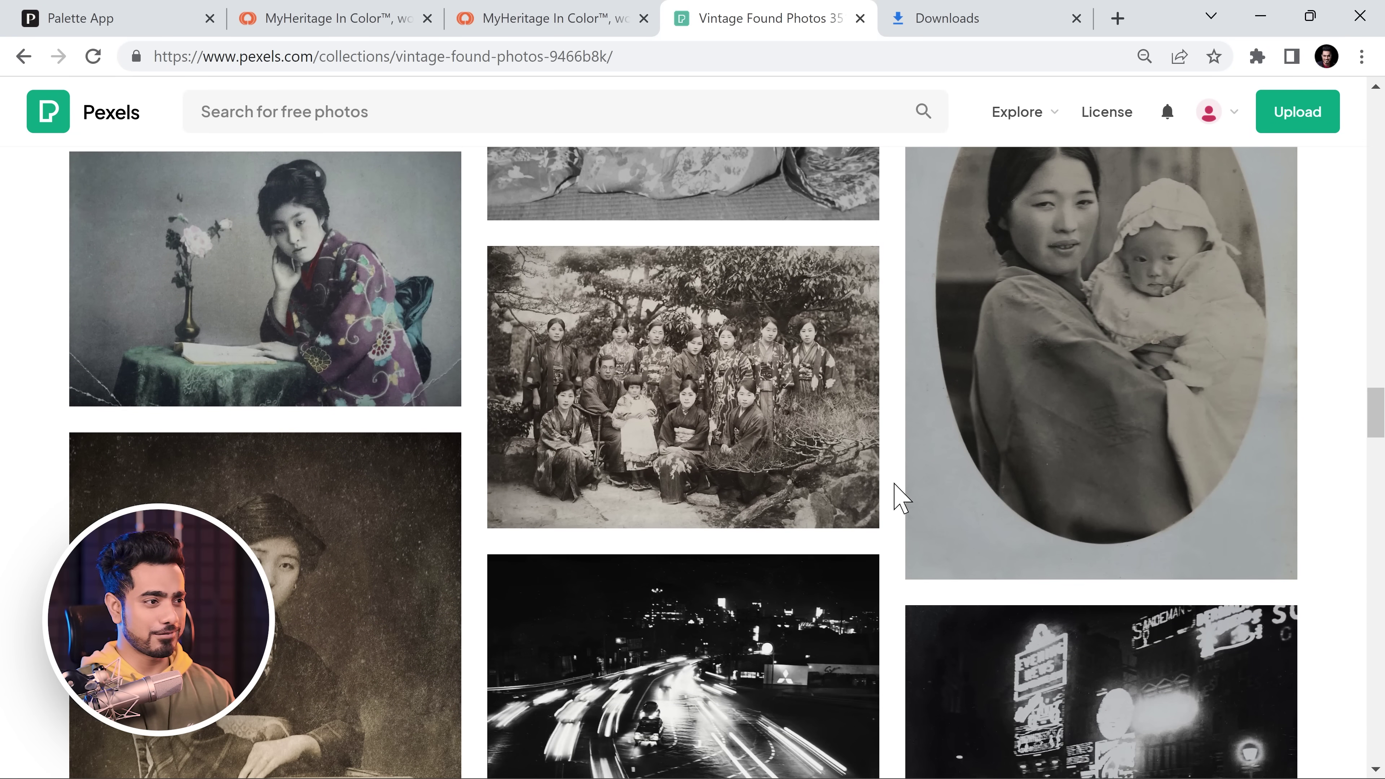
{"action": "scroll", "coordinate": [900, 496], "scroll_direction": "down", "scroll_amount": 10}
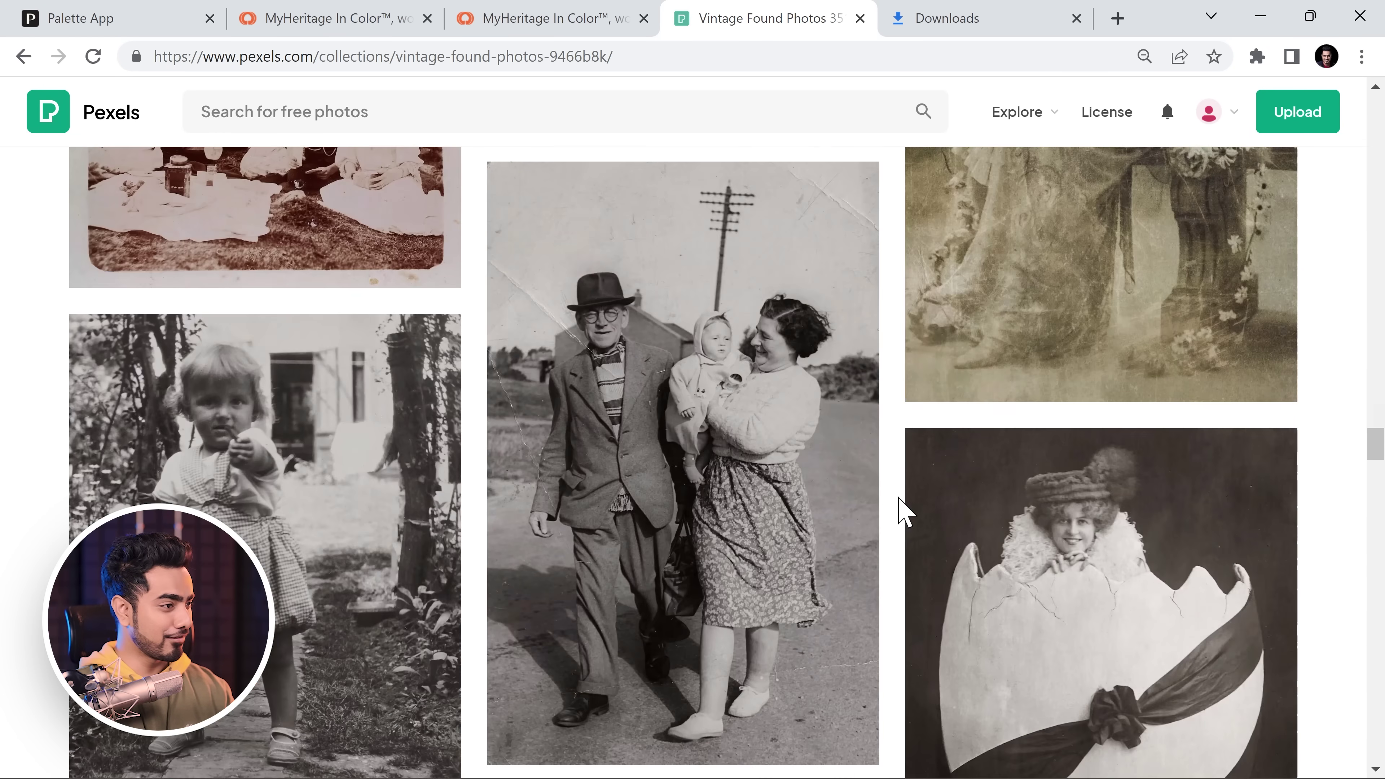